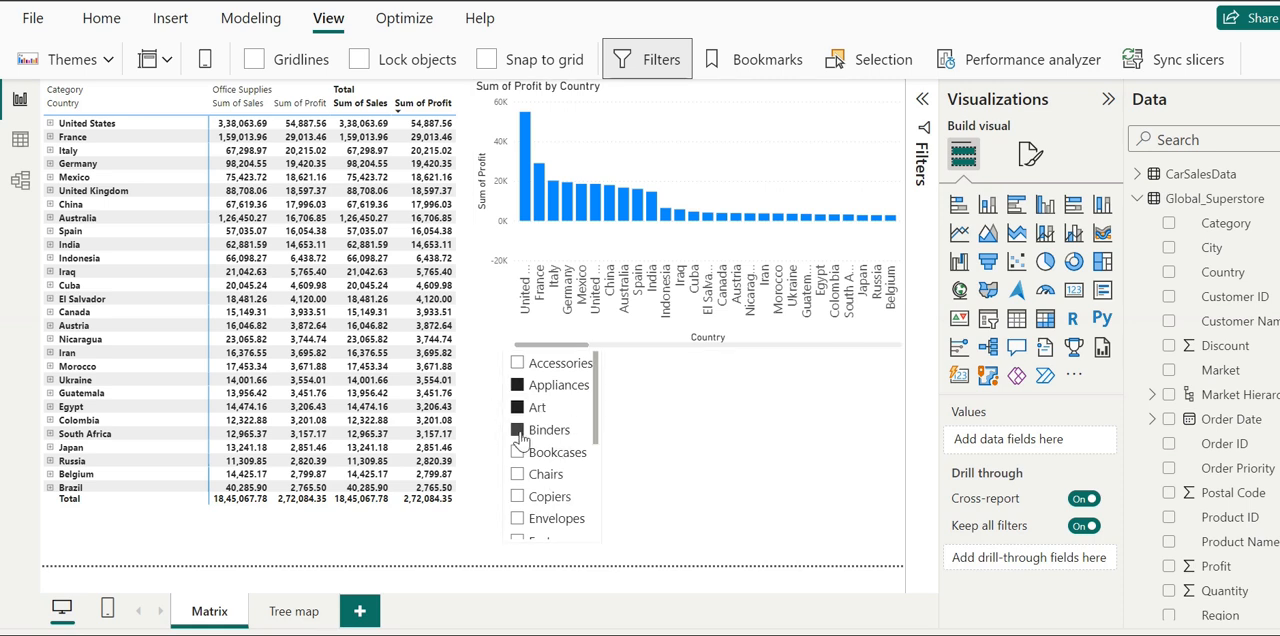
- Clear the Sub-Category slicer selections, expand Saudi Arabia in the matrix, and shrink the matrix to free space beneath it
left_click(518, 432)
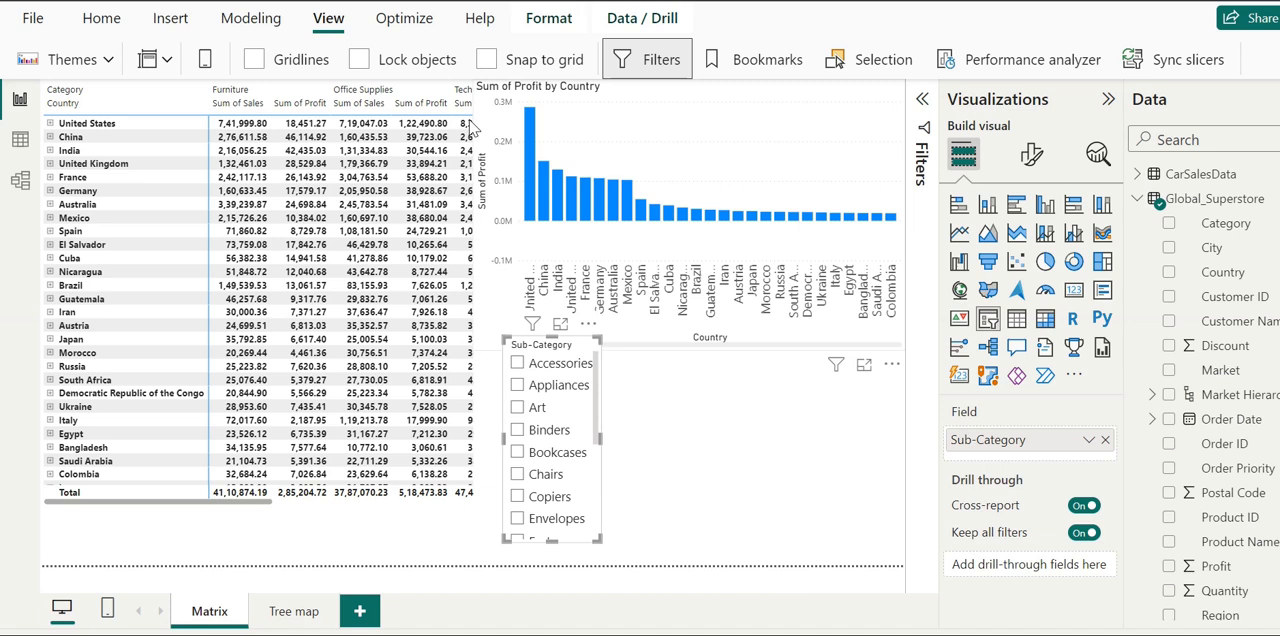
left_click(50, 461)
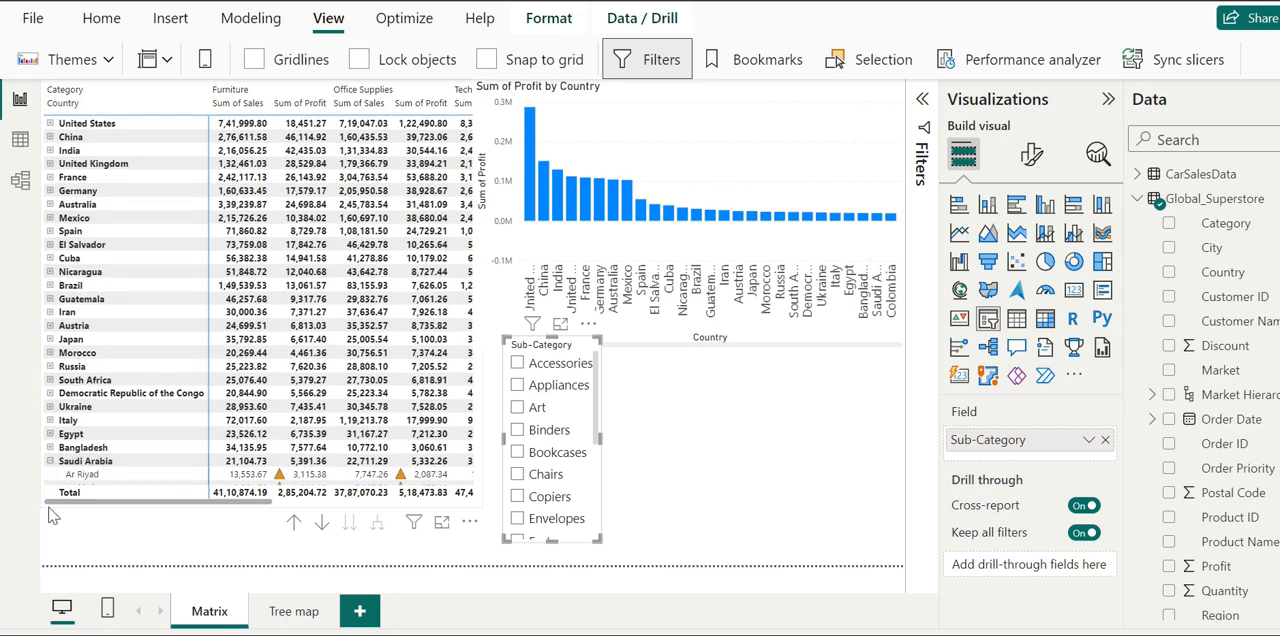
left_click(64, 508)
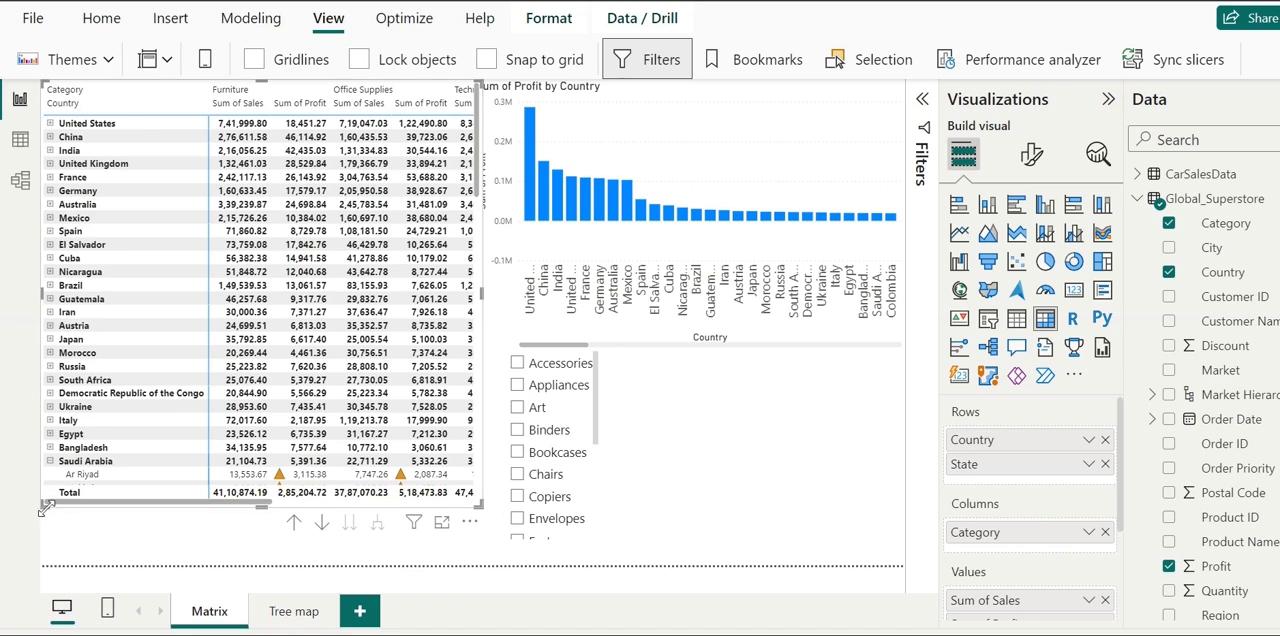
left_click_drag(44, 508, 64, 420)
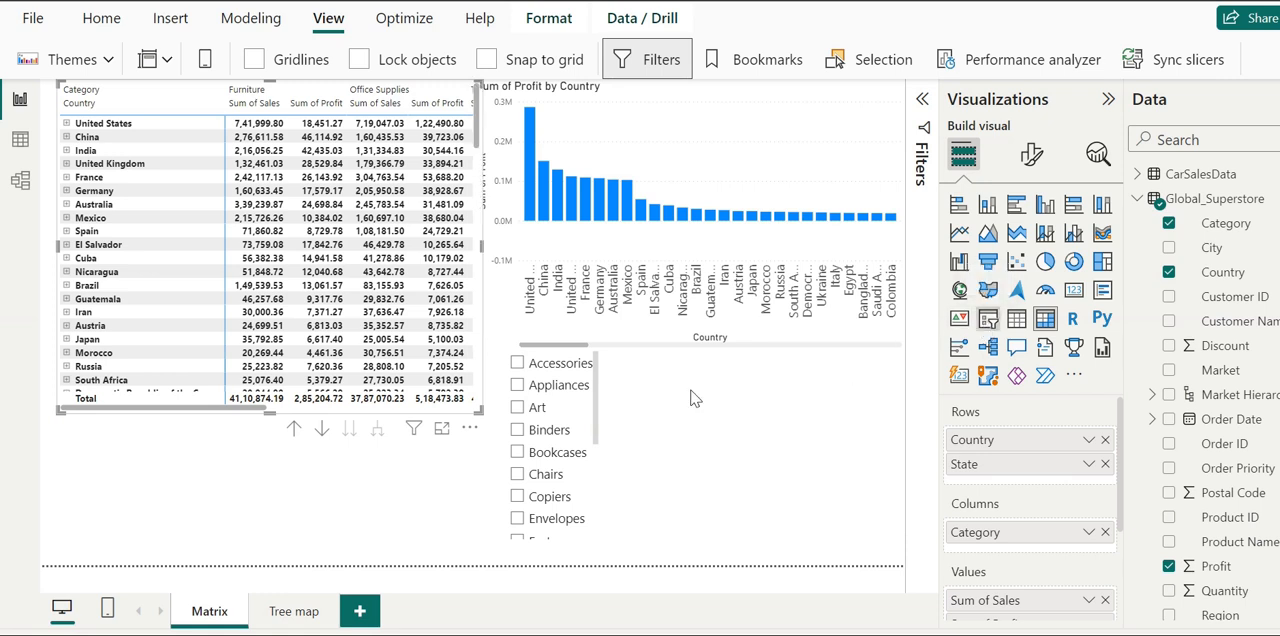
- Place a new slicer below the matrix and assign the Profit field to it
left_click_drag(331, 491, 320, 496)
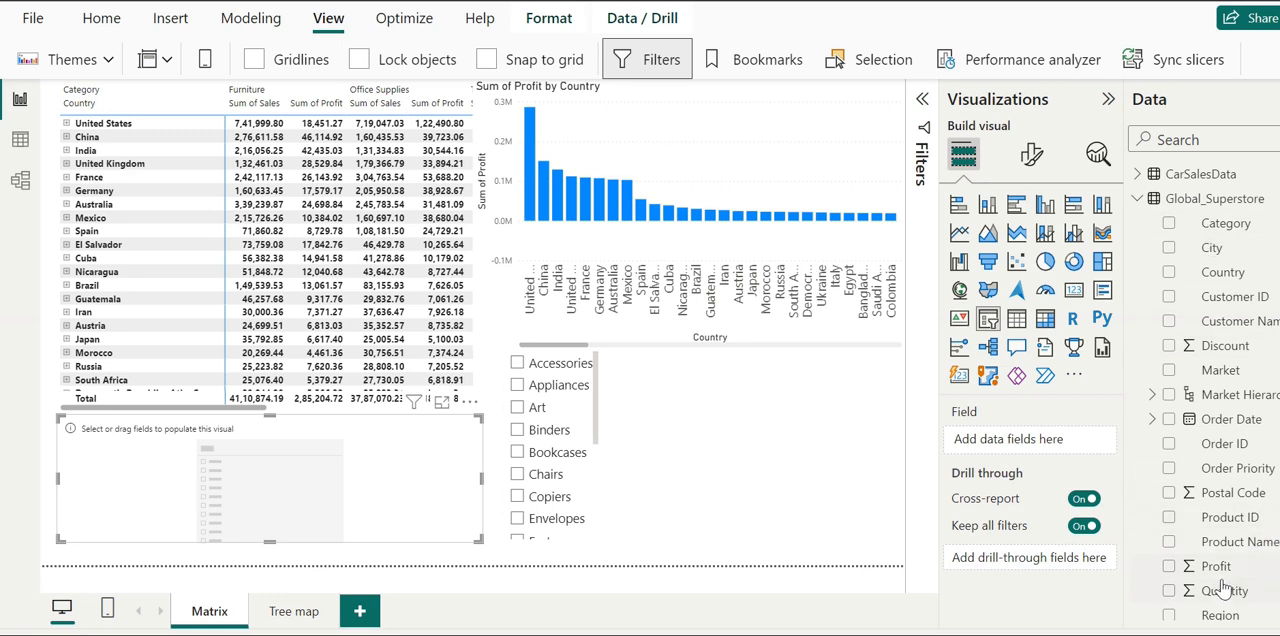
left_click_drag(1230, 569, 1036, 440)
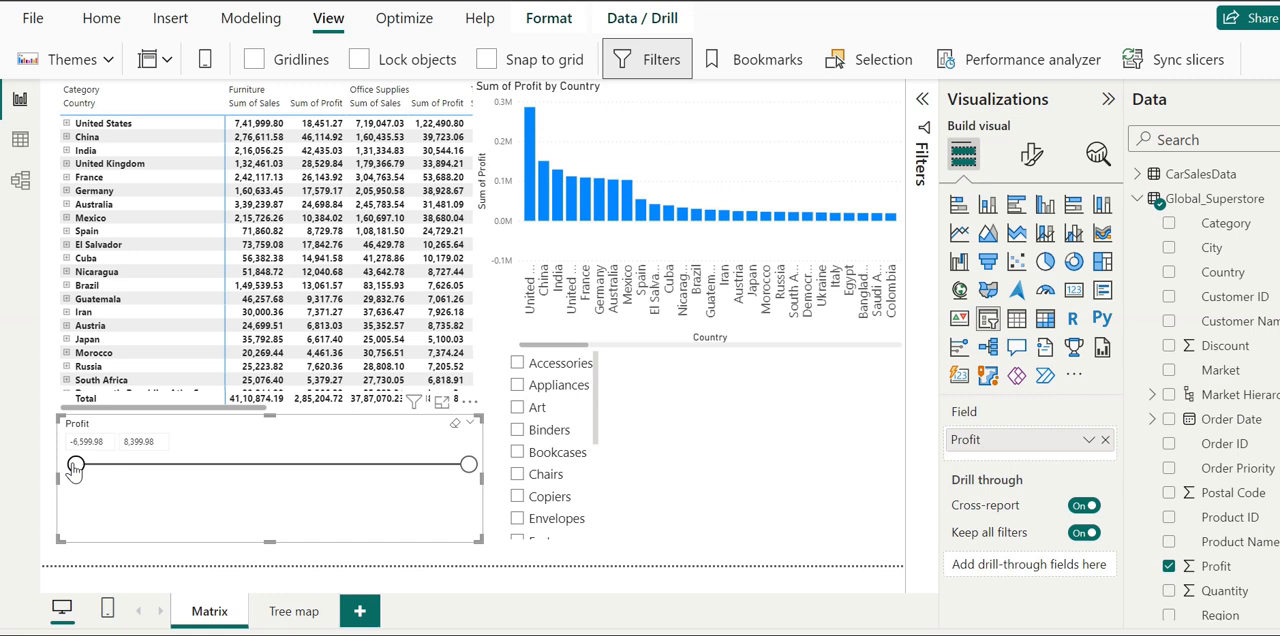
- Raise the Profit slicer's minimum to about 776 and collapse Saudi Arabia in the matrix
left_click_drag(75, 466, 85, 468)
left_click_drag(88, 472, 182, 471)
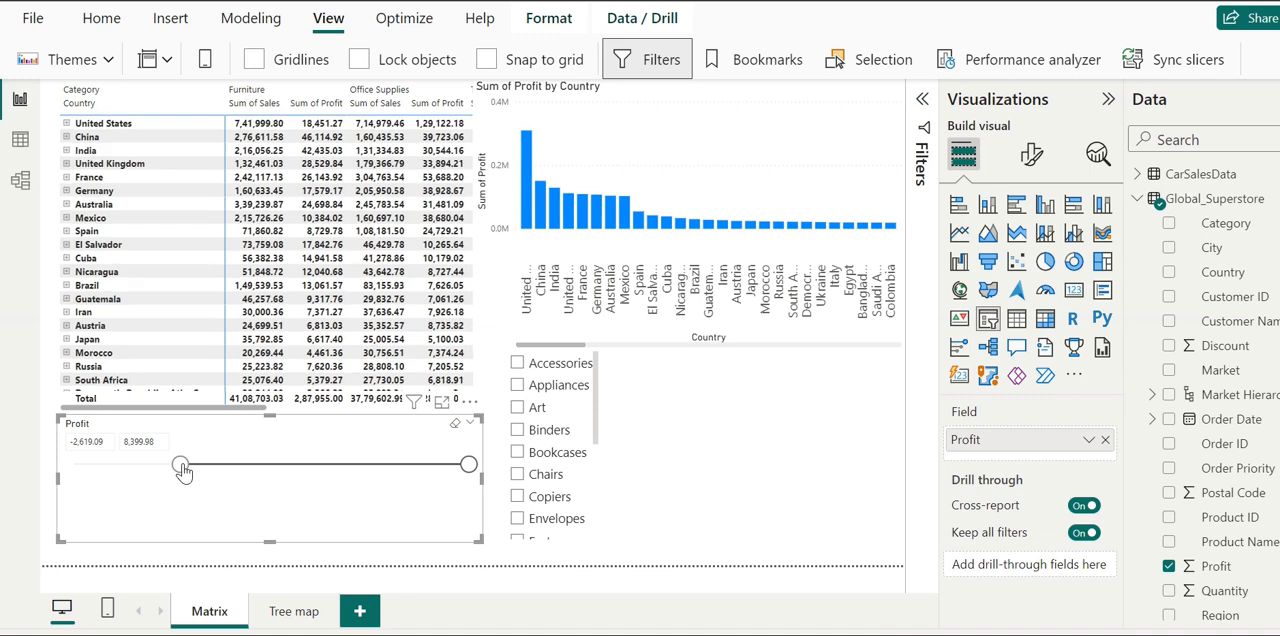
left_click_drag(182, 471, 272, 470)
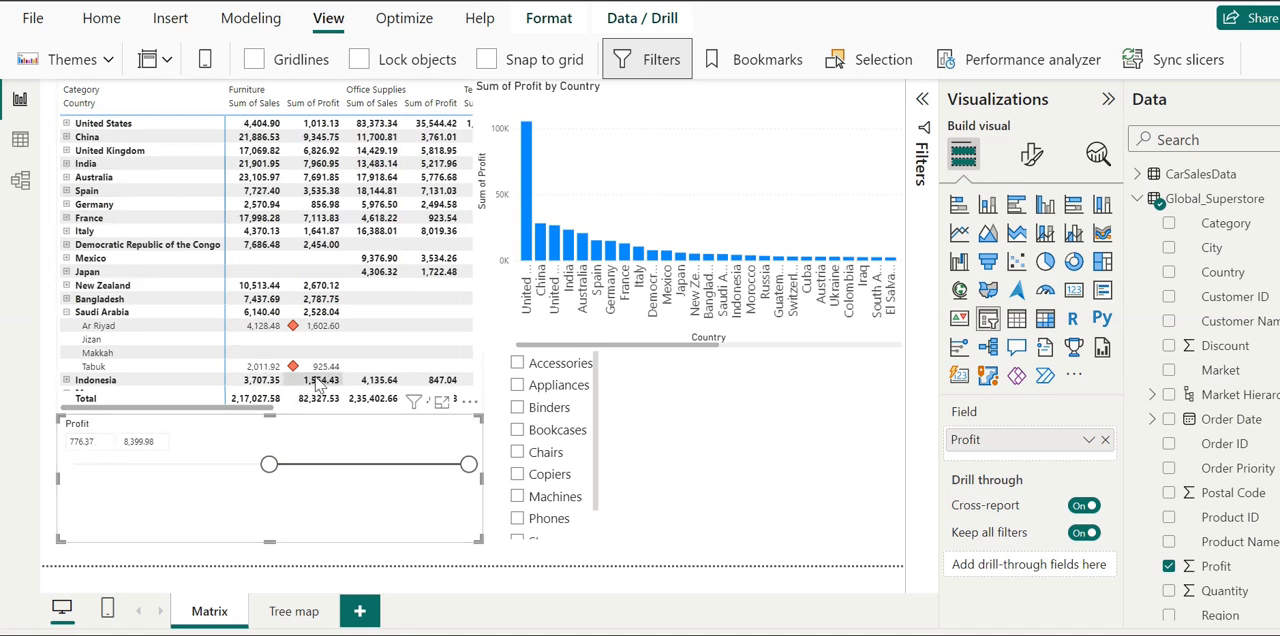
left_click(66, 313)
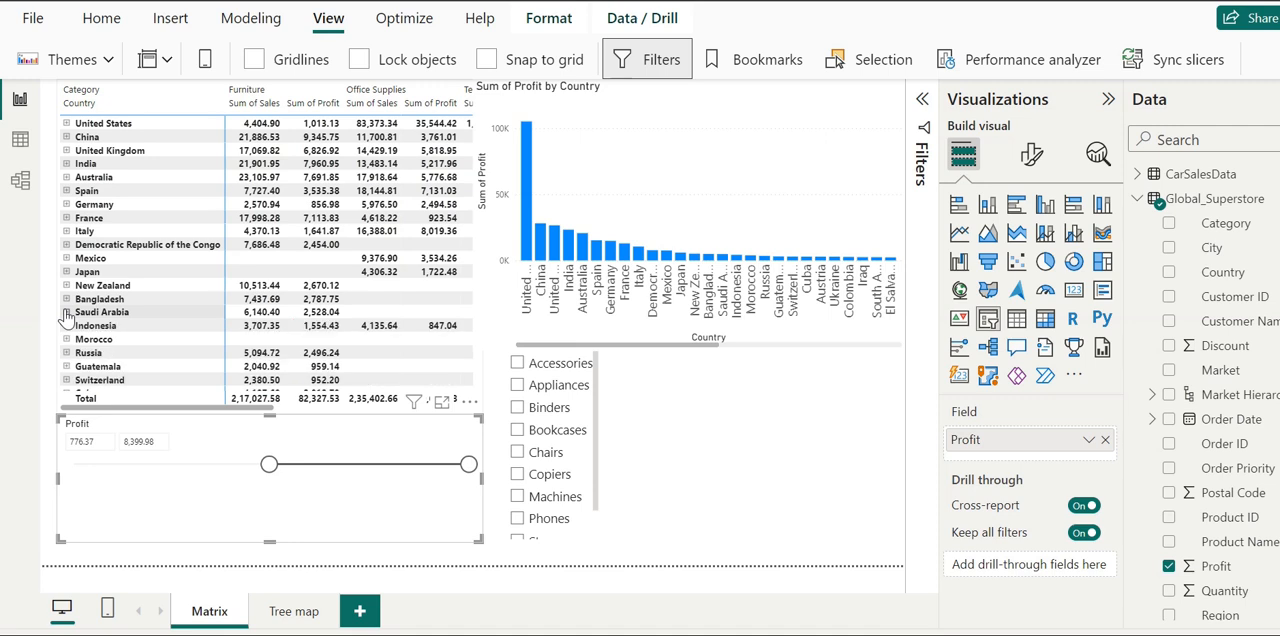
- Try Profit slicer minimums of about 6,006, 3,040 and 1,167, and leave the minimum at about 2,962
left_click_drag(269, 467, 405, 466)
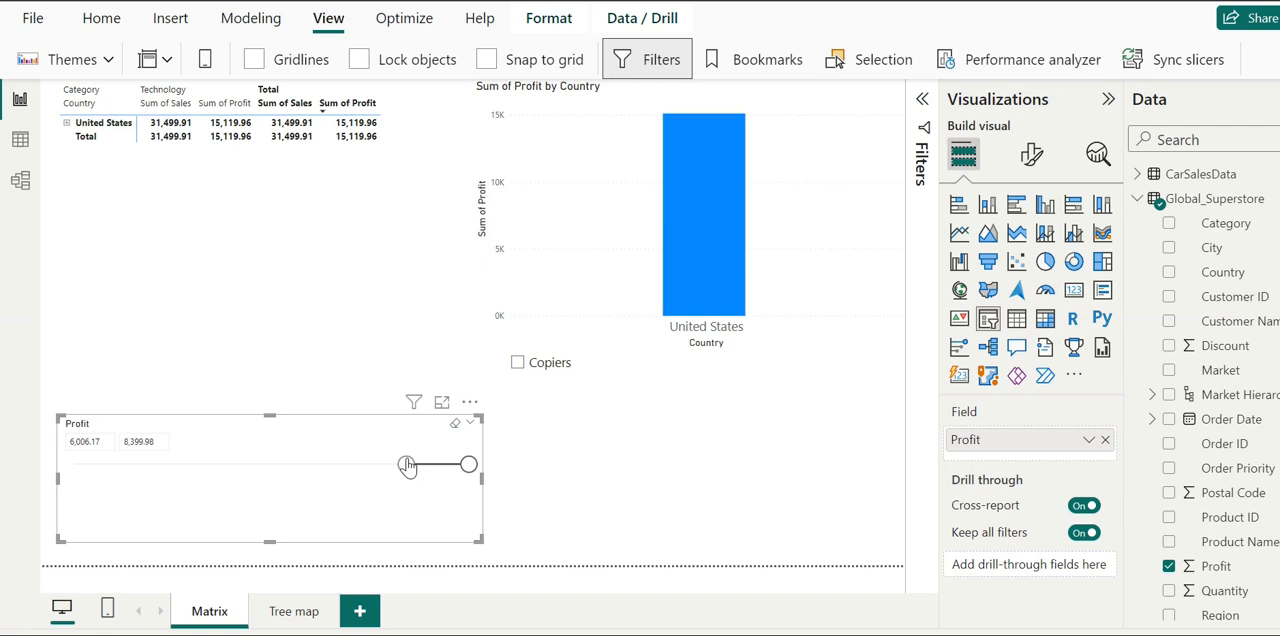
left_click_drag(407, 464, 329, 465)
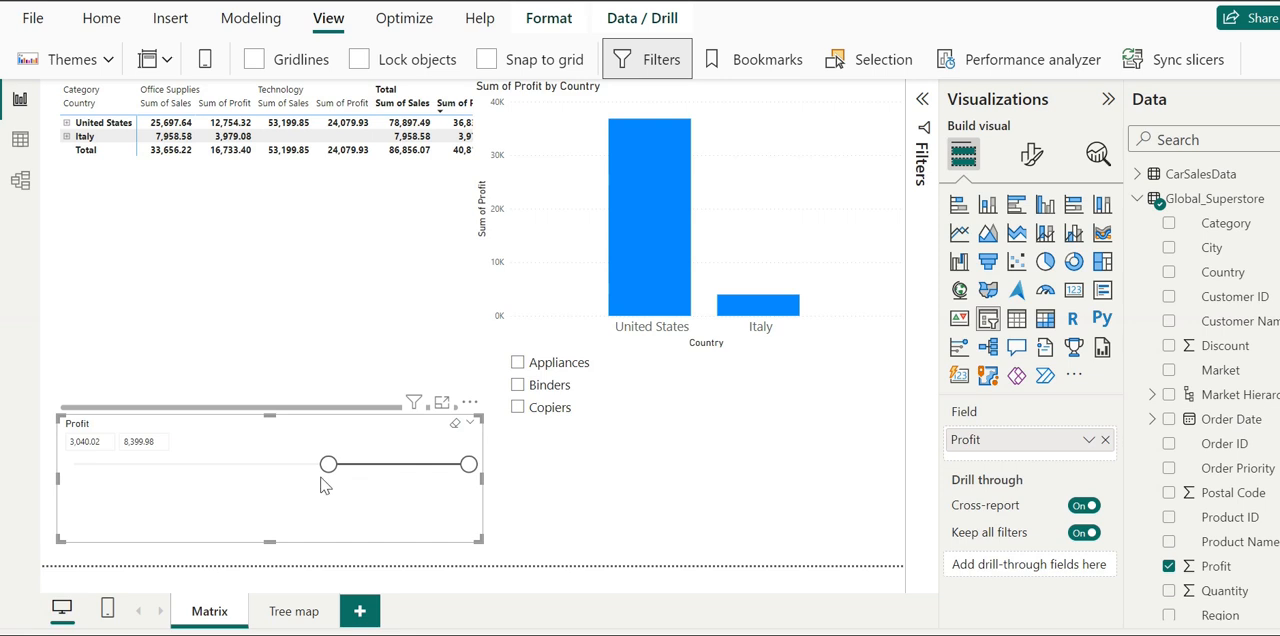
left_click_drag(322, 466, 278, 463)
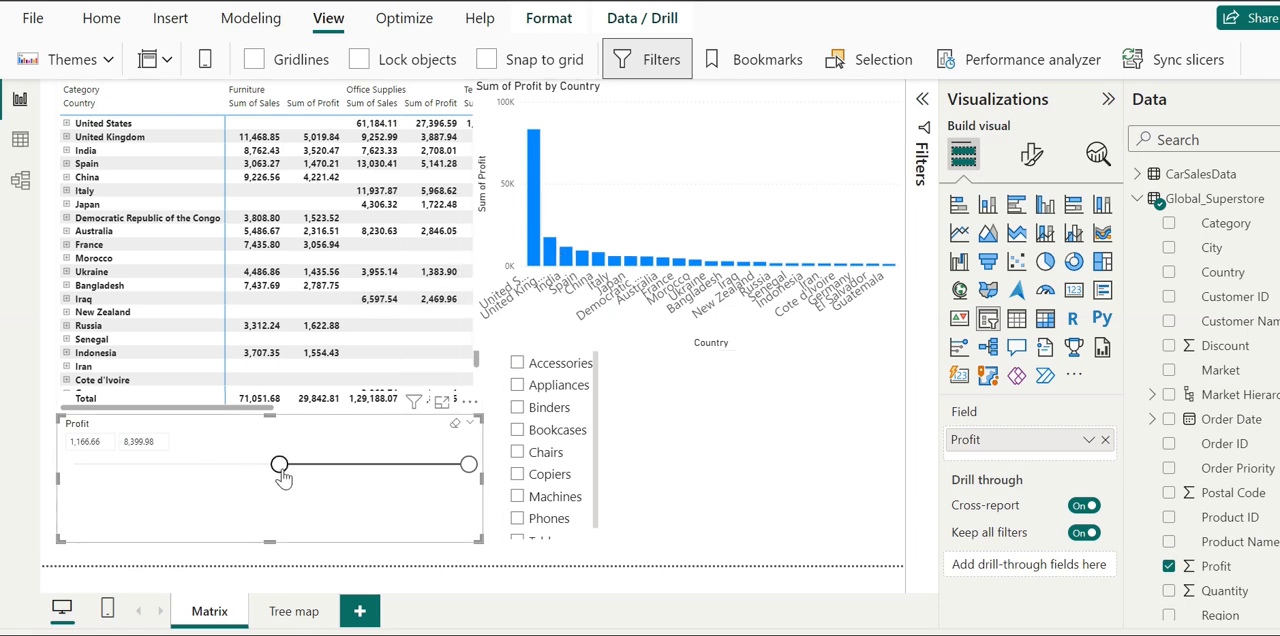
left_click_drag(283, 477, 330, 480)
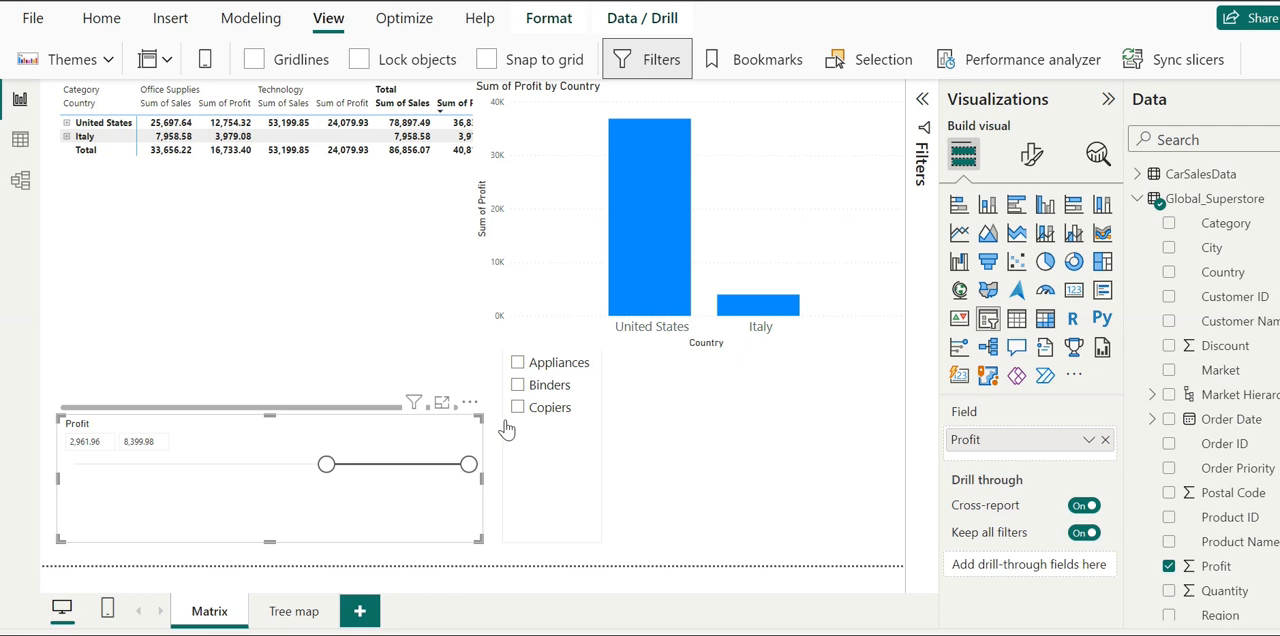
- On the Tree map page, drill the treemap up to Market, show the Country level, and return to Market
left_click(294, 611)
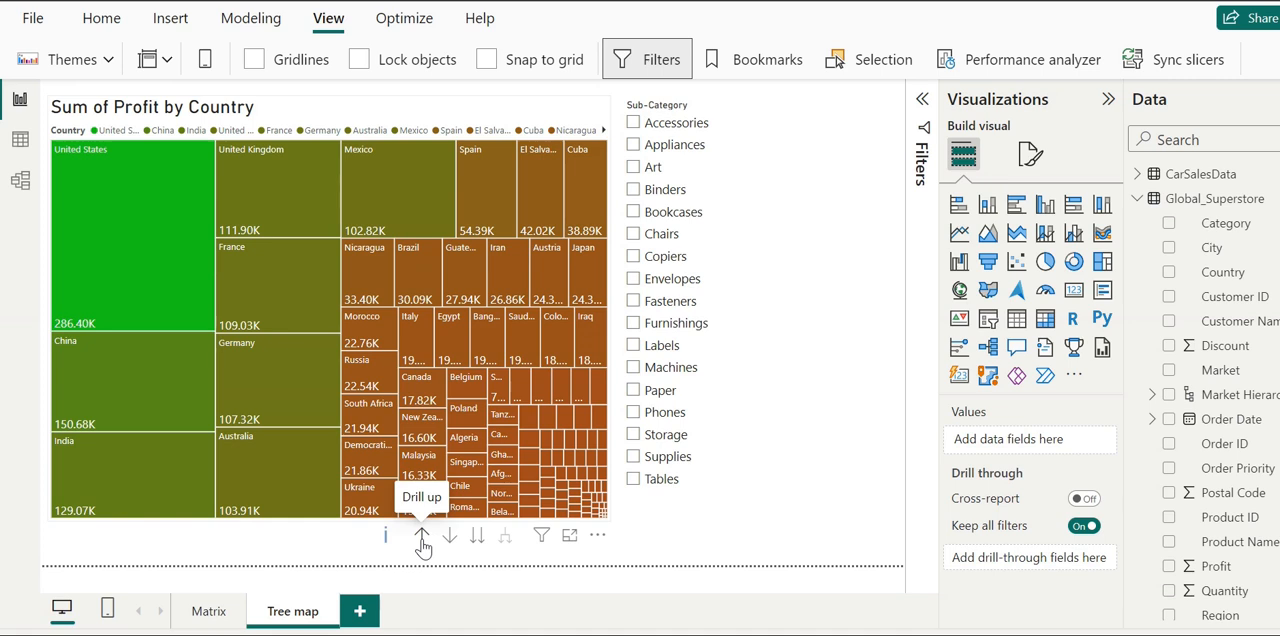
left_click(421, 537)
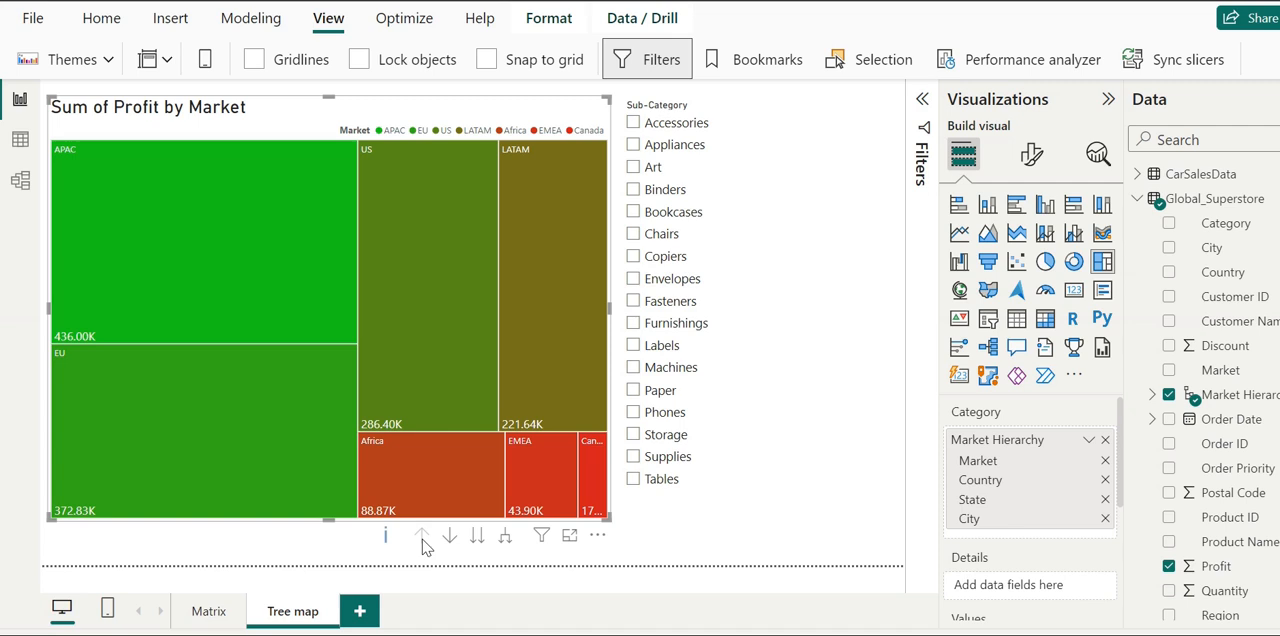
left_click(478, 537)
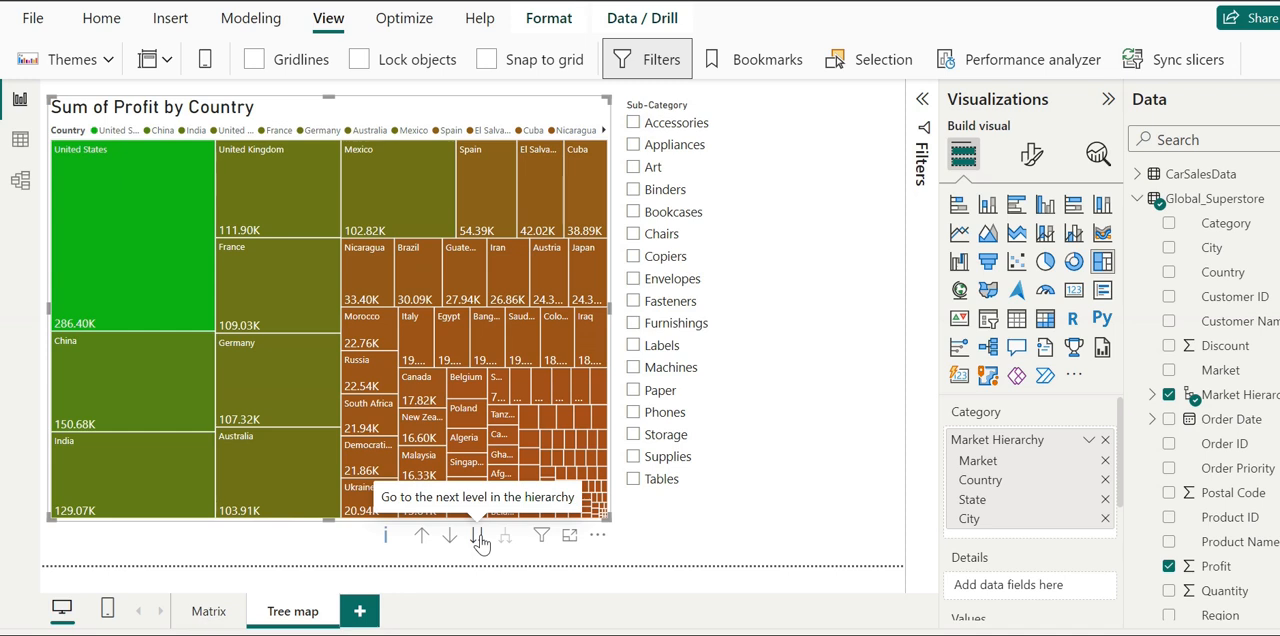
left_click(421, 537)
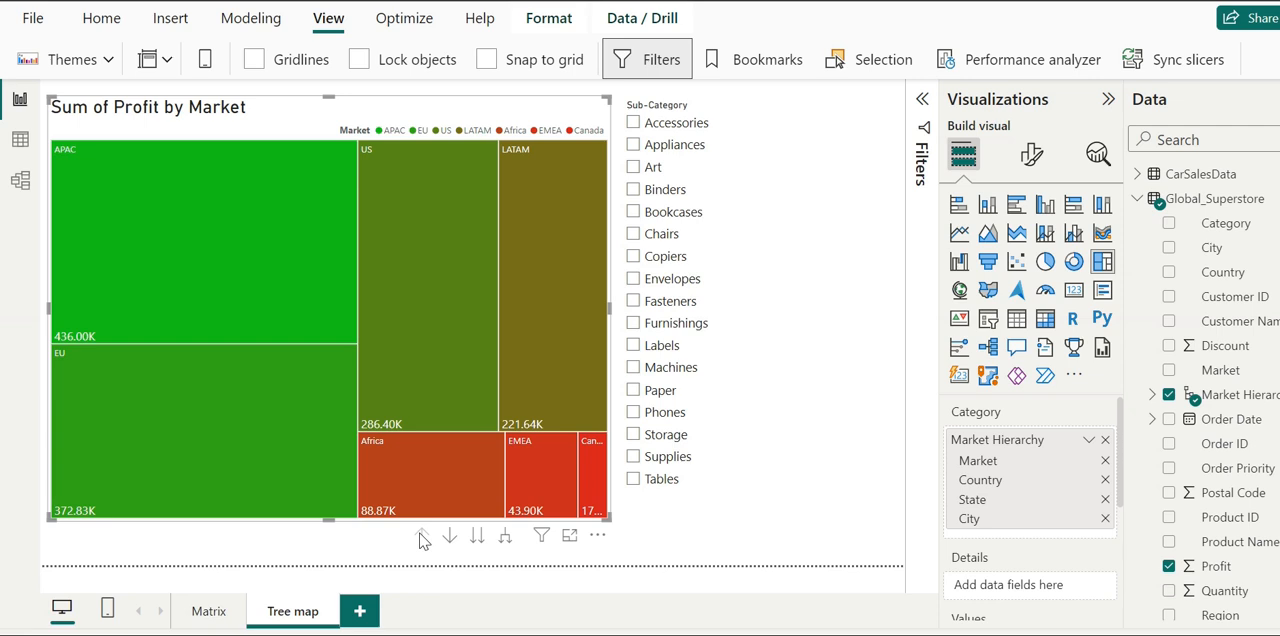
- Remove the Profit slicer from the Matrix page
left_click(208, 612)
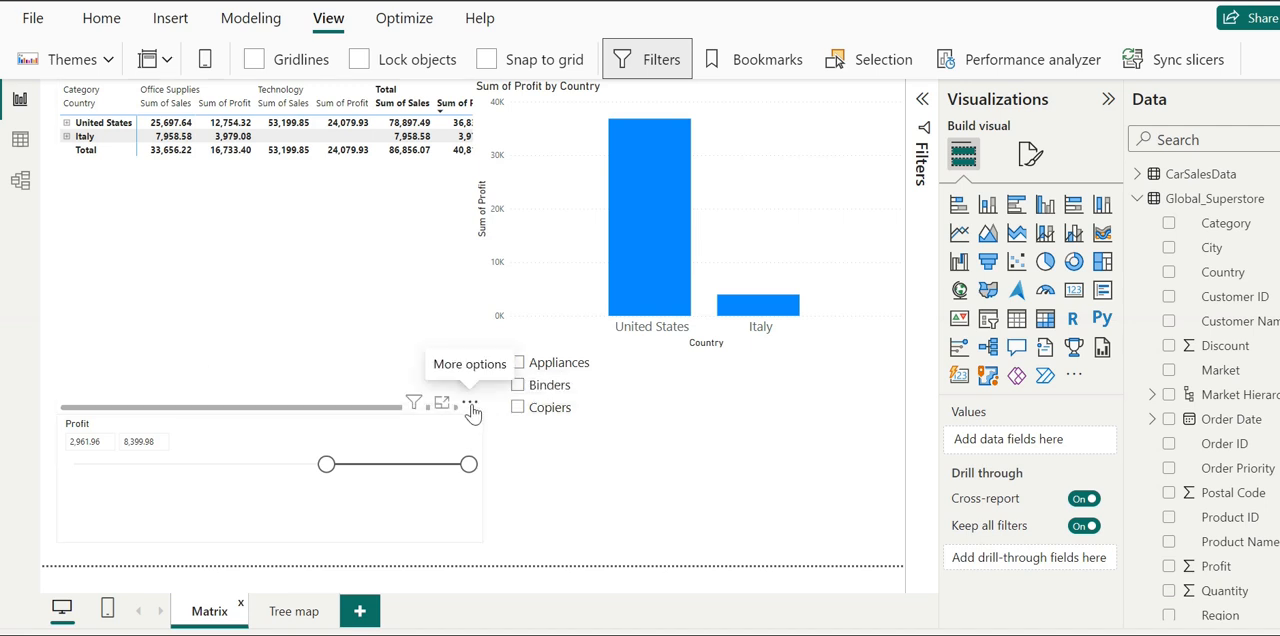
left_click(470, 404)
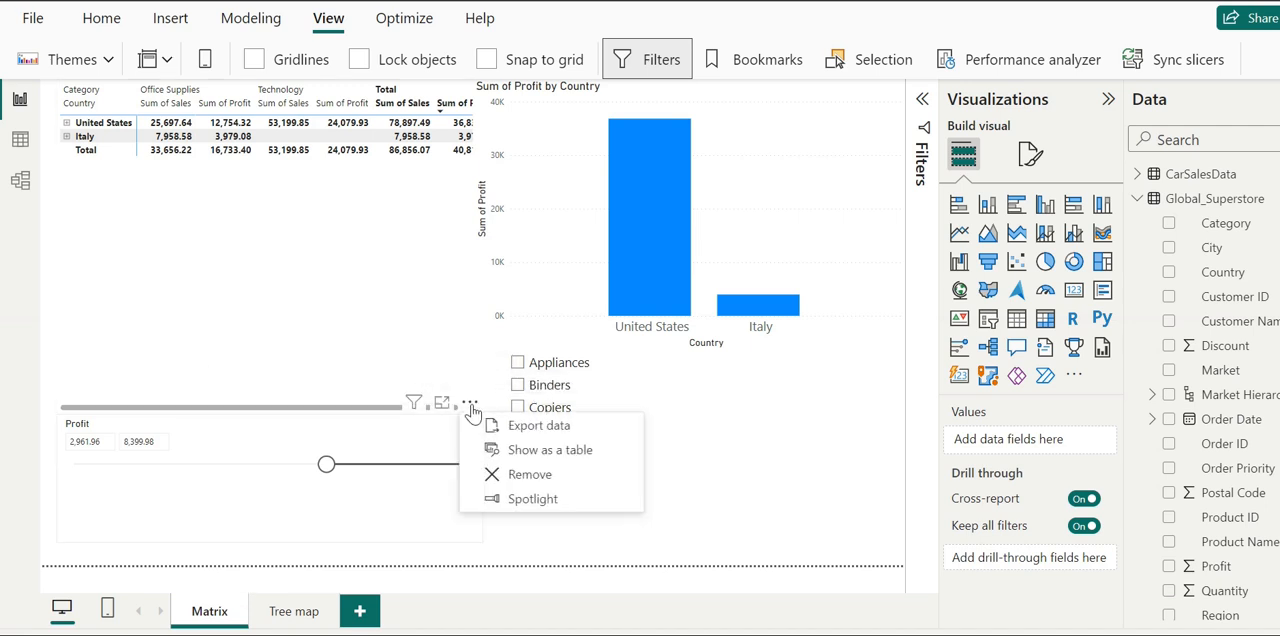
left_click(493, 480)
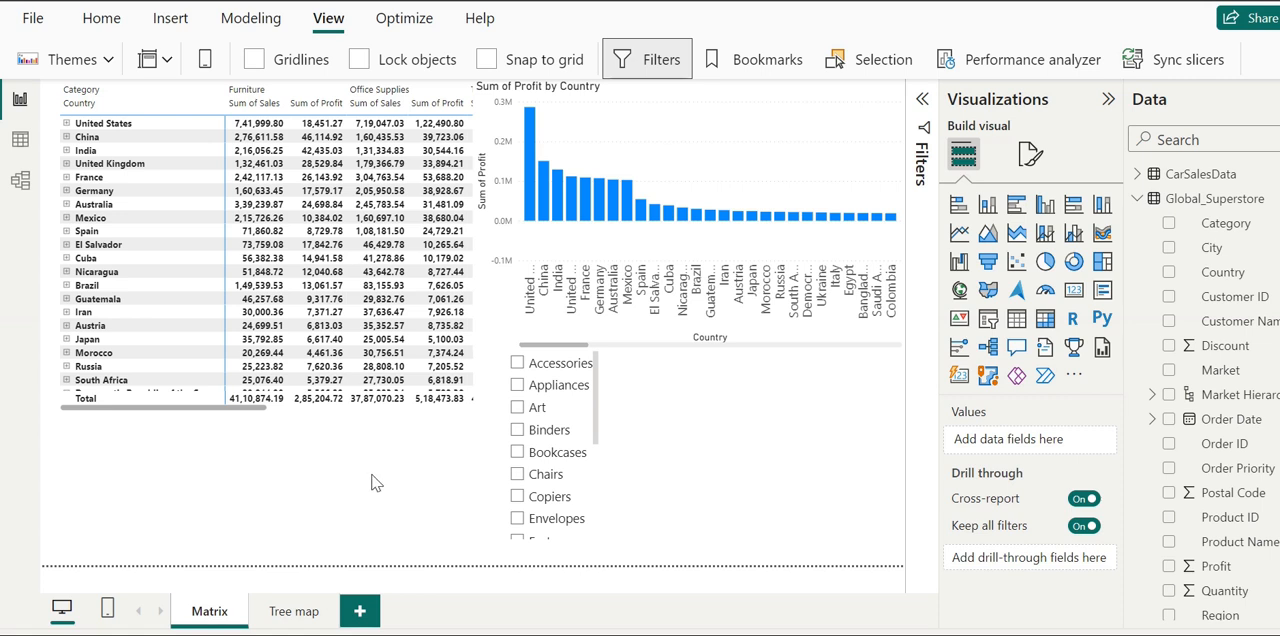
- Open the slicer syncing settings for the Sub-Category slicer on the Tree map page
left_click(291, 615)
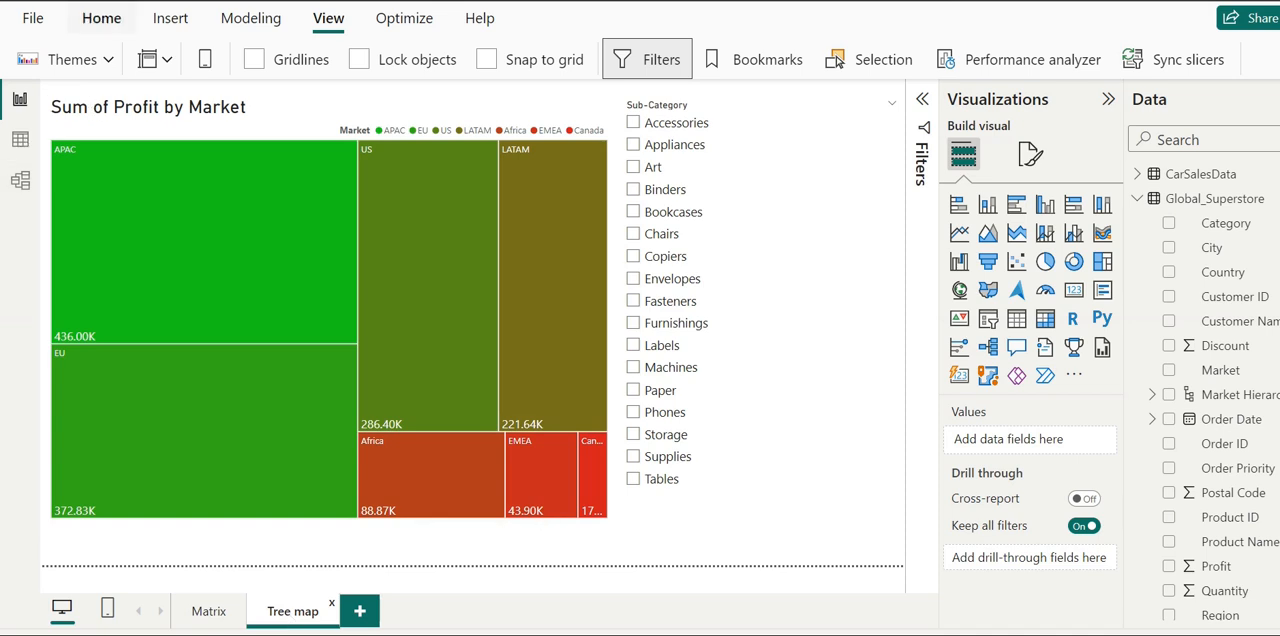
left_click(101, 19)
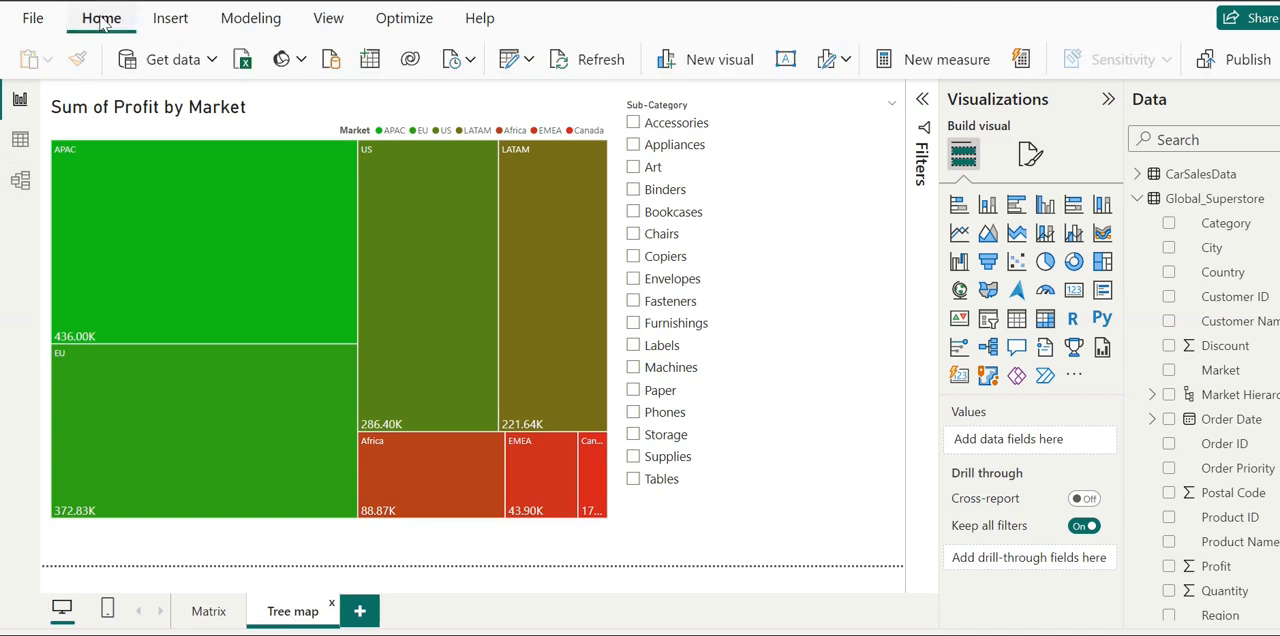
left_click(331, 25)
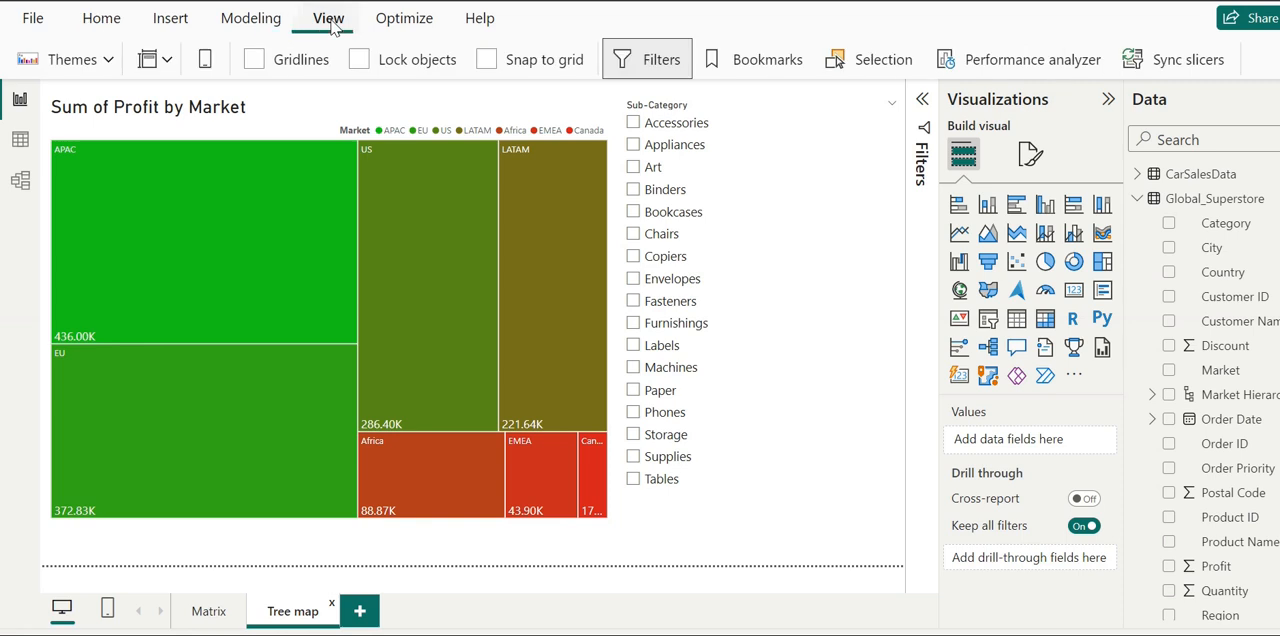
left_click(1183, 61)
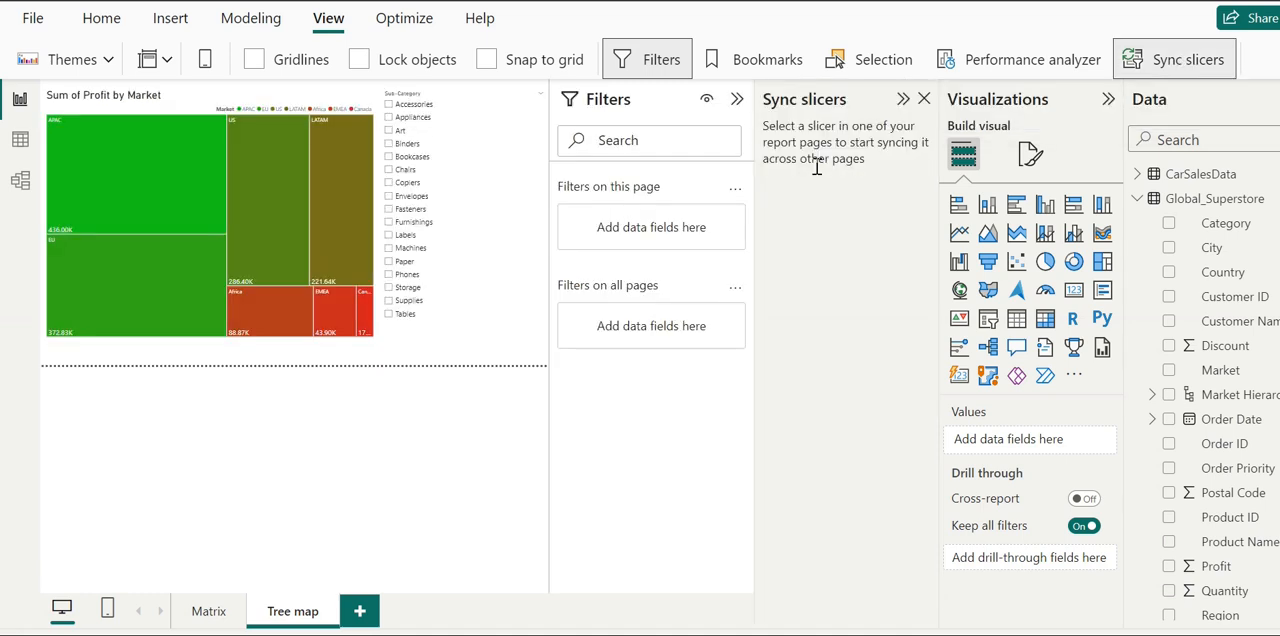
left_click(414, 94)
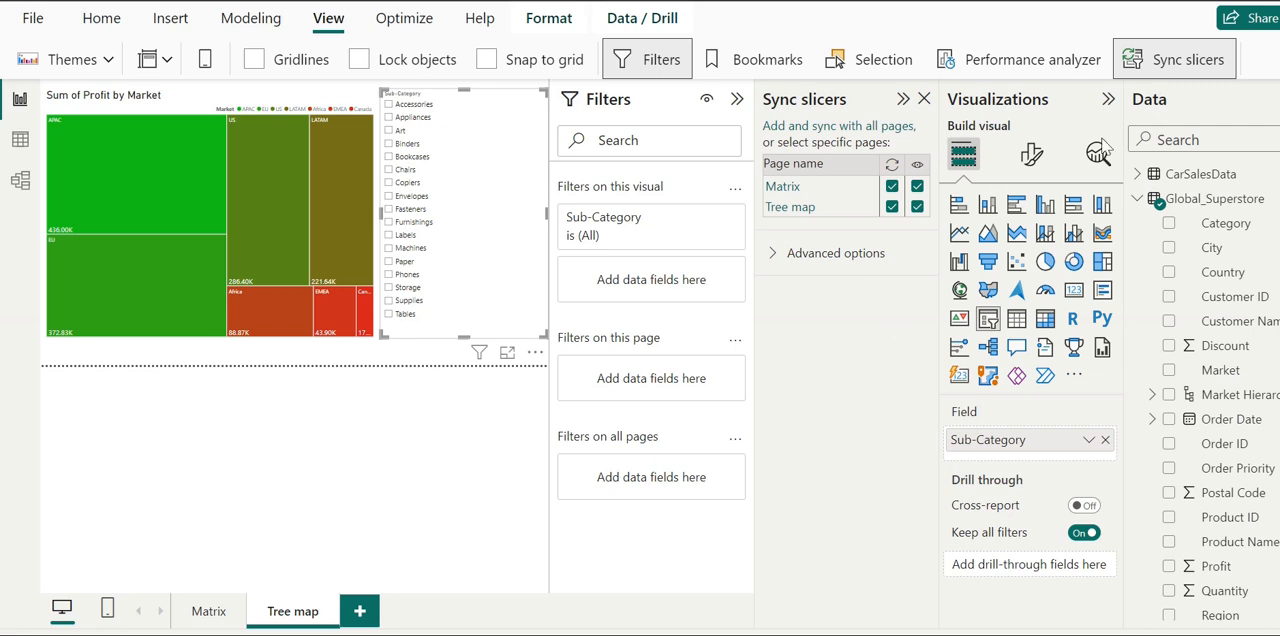
- Turn off the Sub-Category slicer's syncing and visibility for the Matrix page, and collapse the filter settings
left_click(891, 187)
left_click(917, 187)
left_click(448, 464)
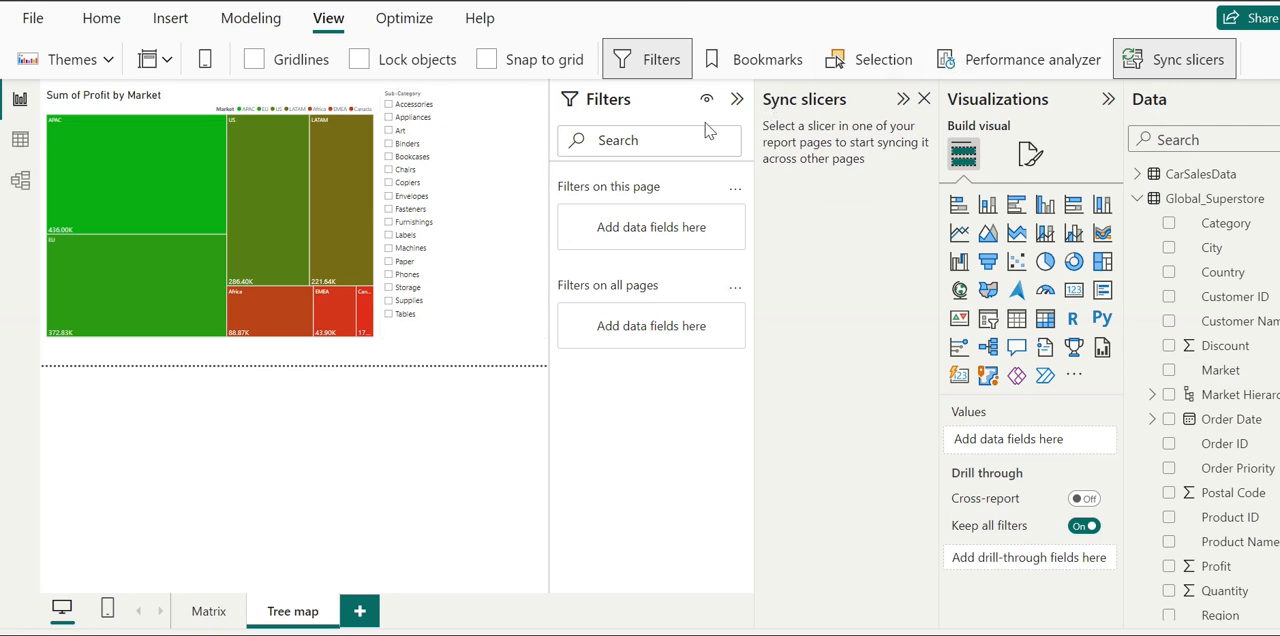
left_click(737, 104)
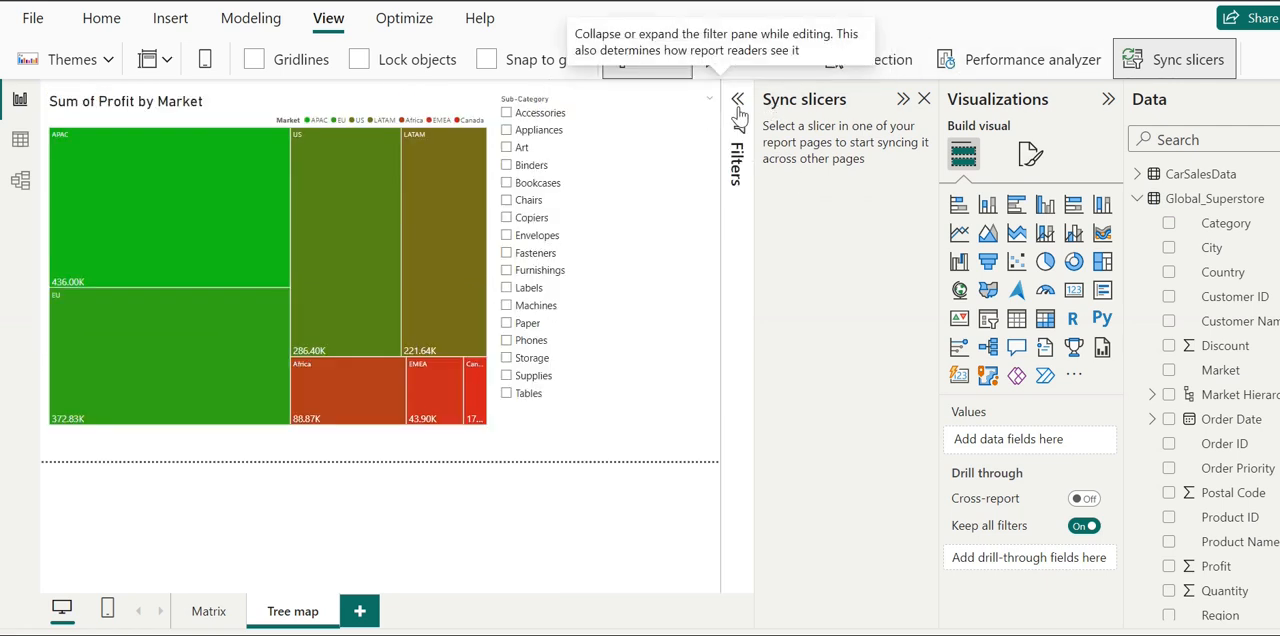
- On the Matrix page, move the matrix and the profit-by-country column chart down to leave space above them
left_click(209, 612)
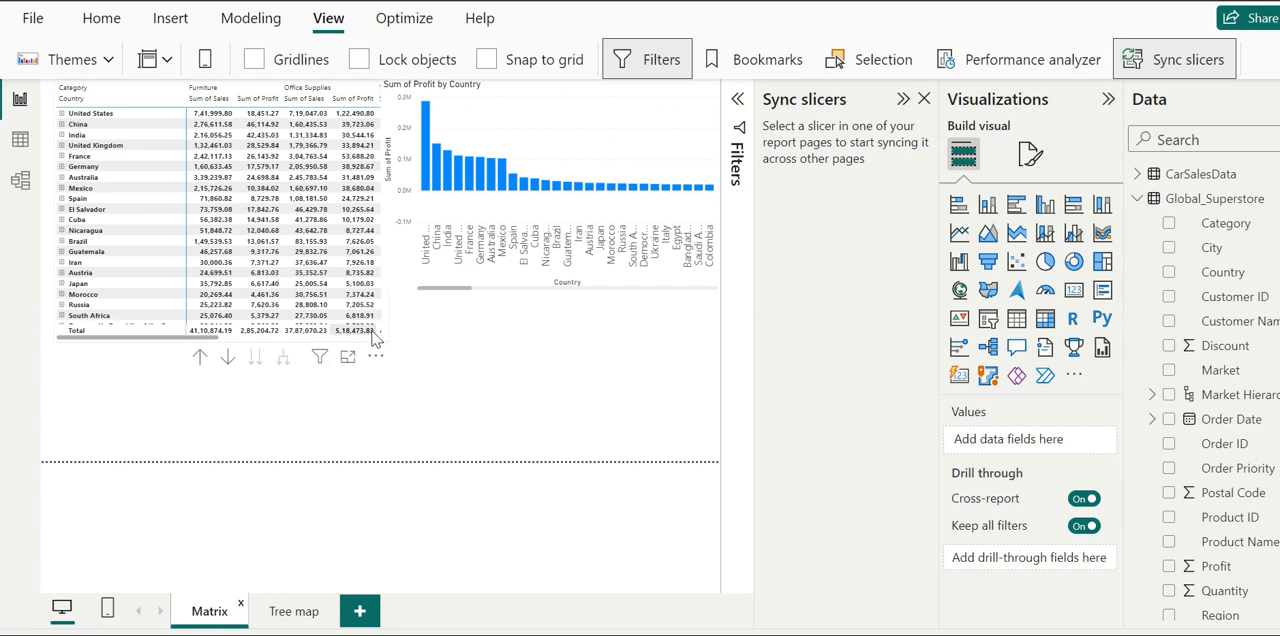
left_click_drag(390, 348, 390, 380)
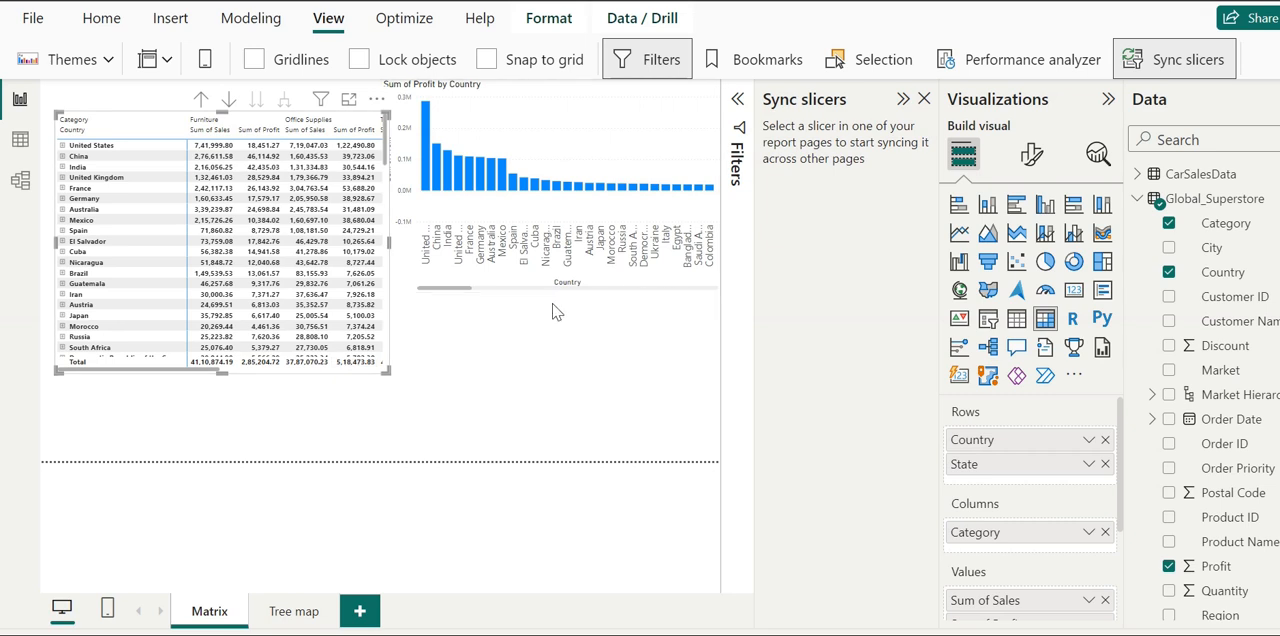
left_click_drag(500, 292, 495, 350)
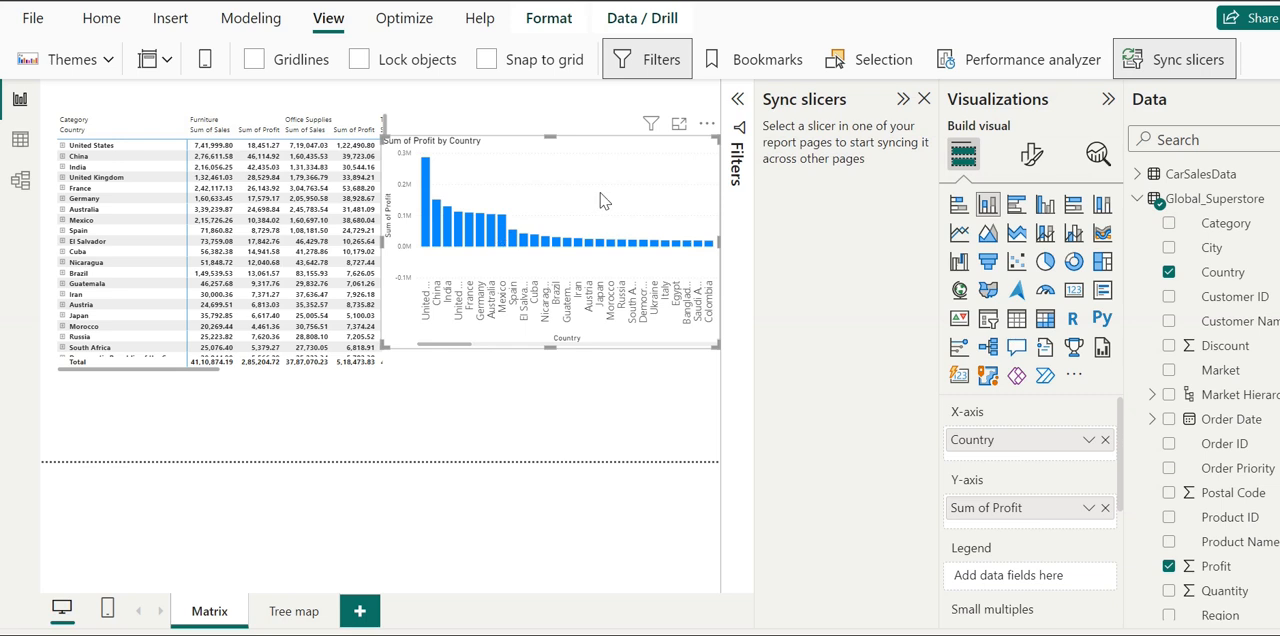
- On the Tree map page, move the treemap into the page's upper-left corner and shrink it
left_click(296, 612)
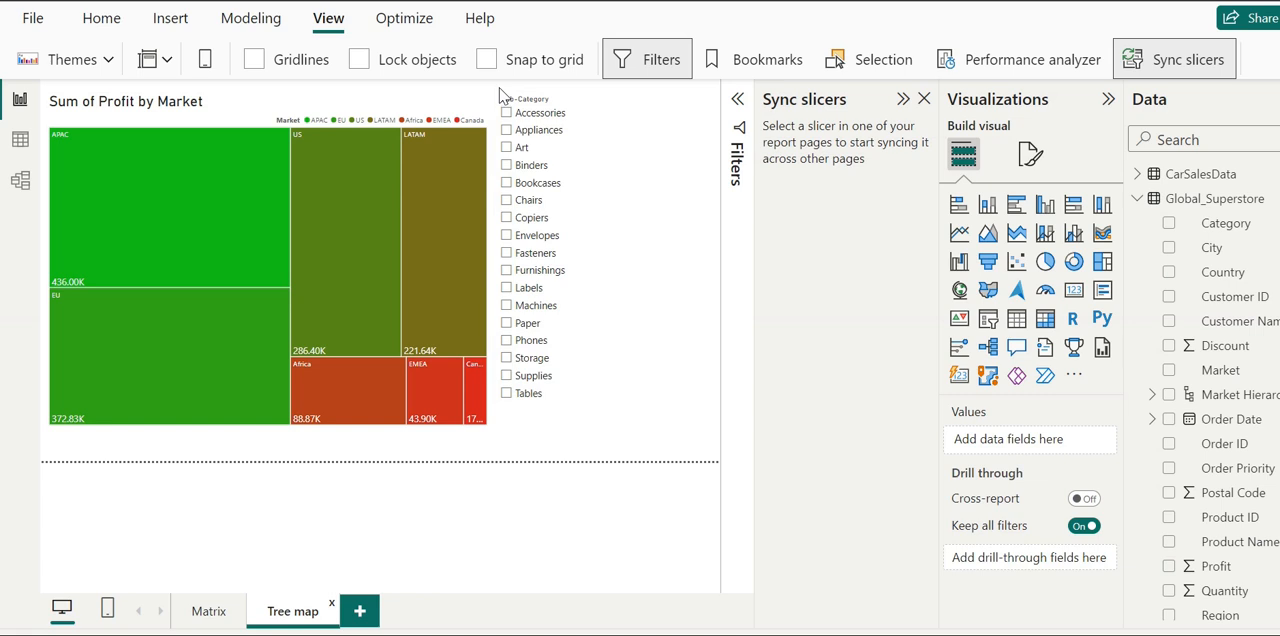
mouse_move(478, 426)
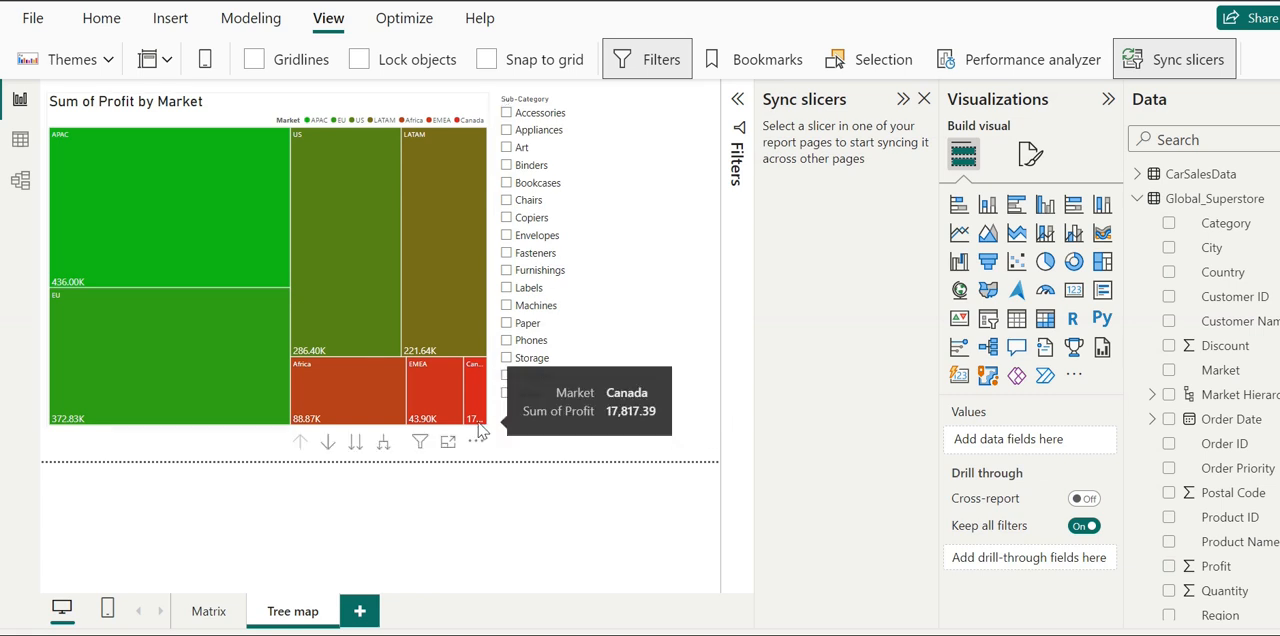
left_click(445, 371)
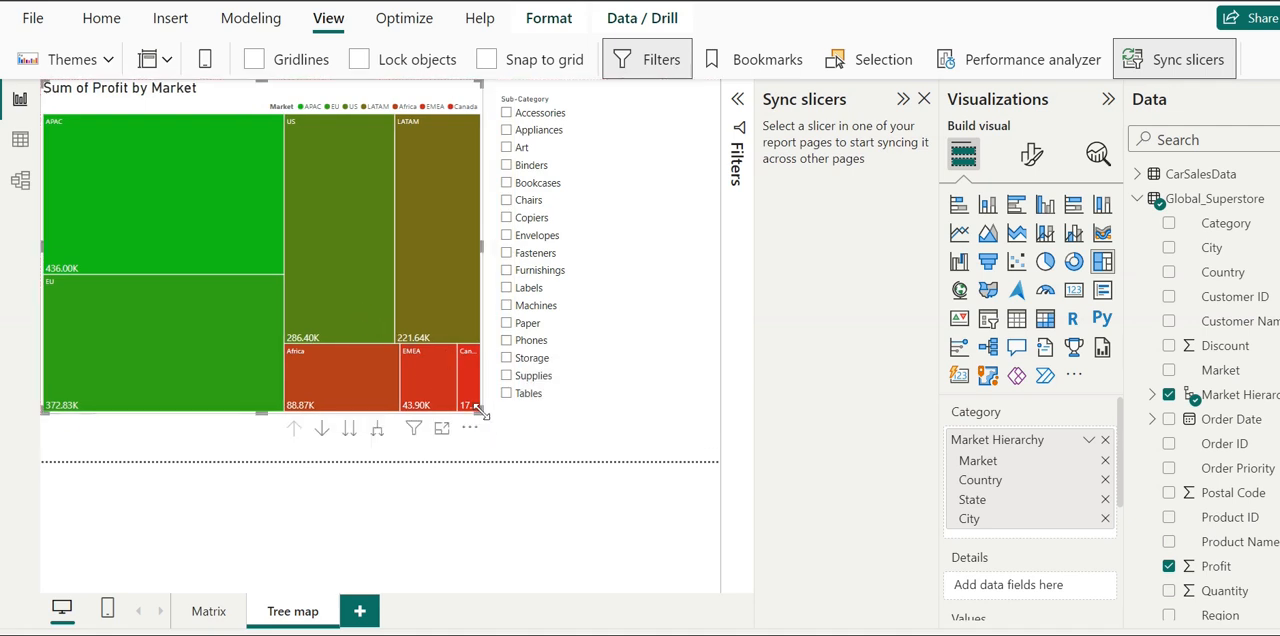
left_click_drag(478, 410, 420, 324)
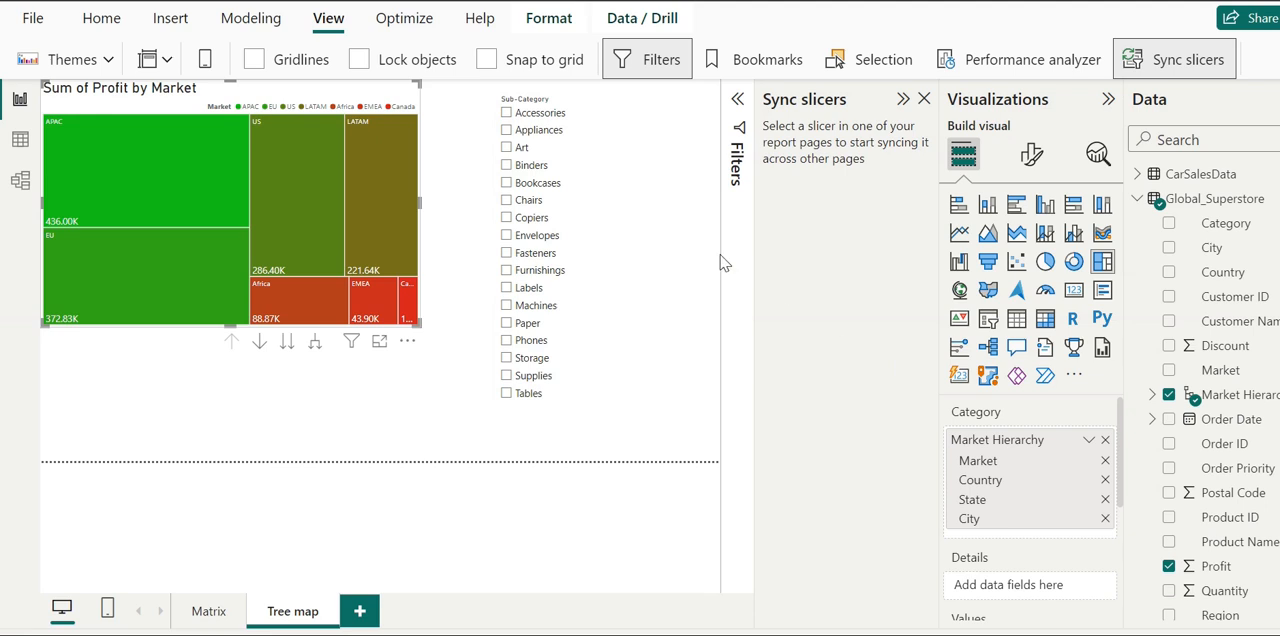
- Select the Sub-Category slicer on the Tree map page and open its slicer settings in the visual formatting options
left_click(659, 257)
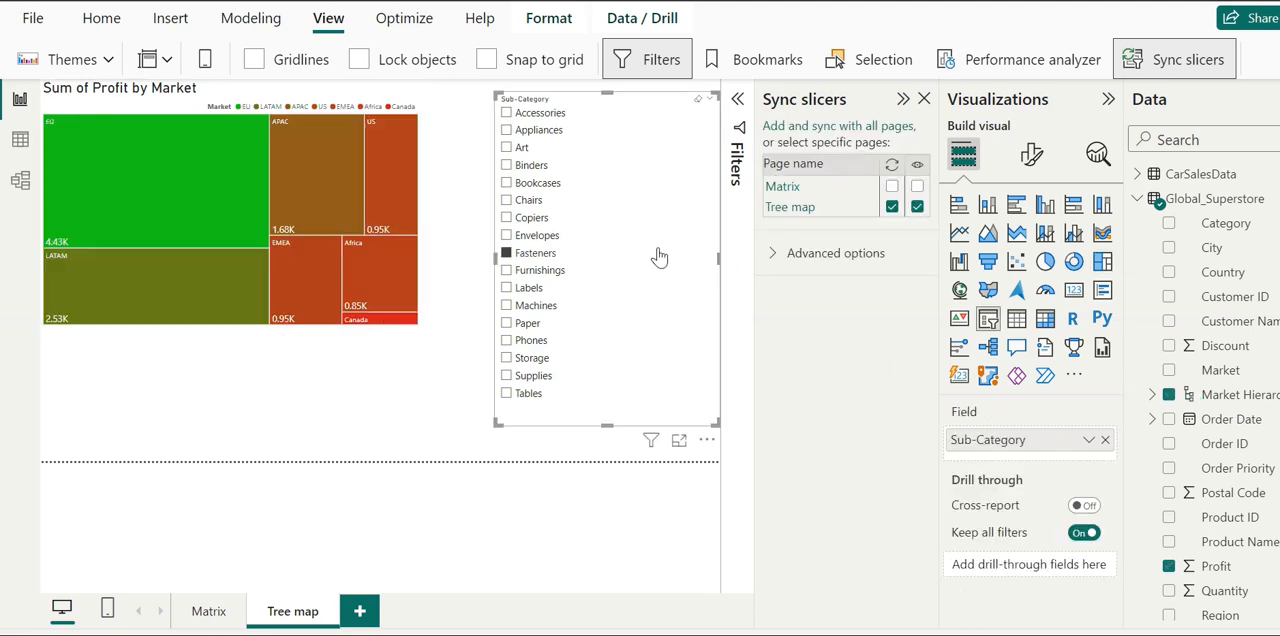
left_click(1033, 155)
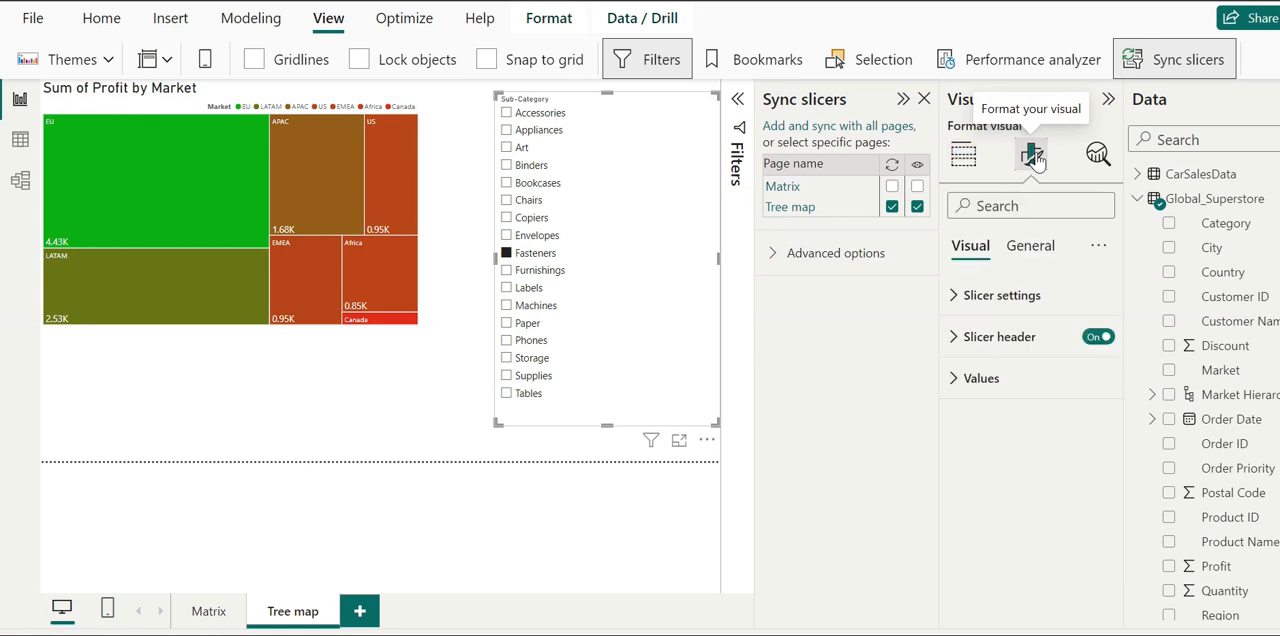
left_click(1024, 316)
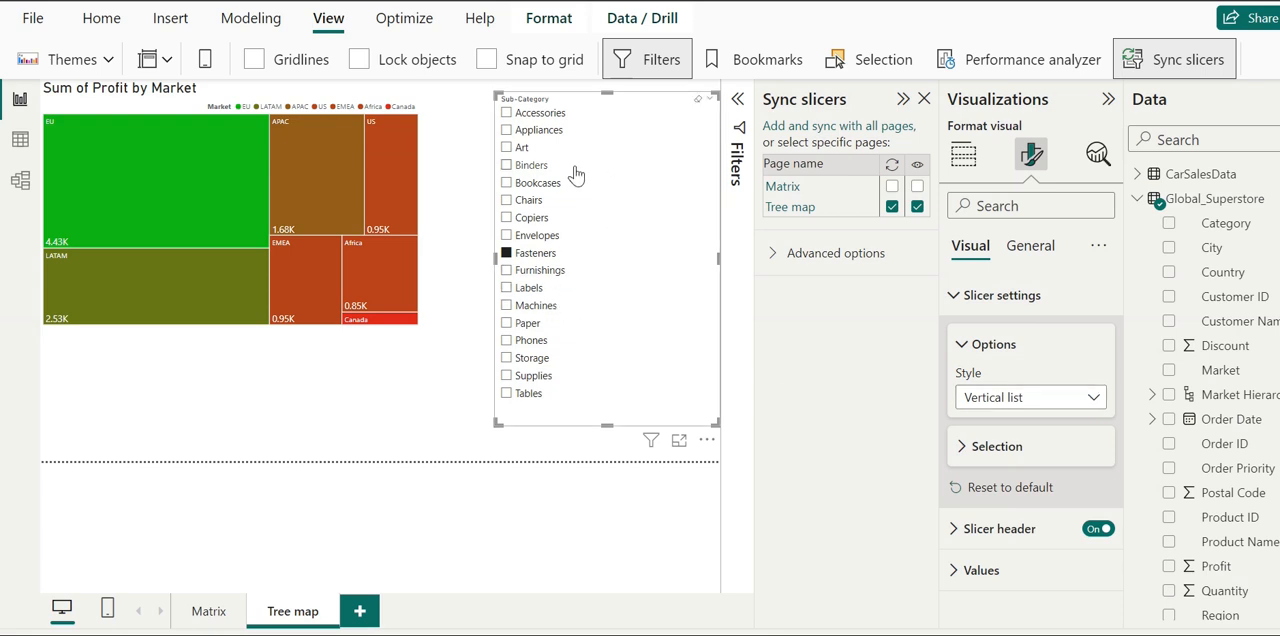
- Shrink the Sub-Category slicer and move it to the page's lower-left area, overlapping the treemap's lower part
left_click_drag(578, 175, 683, 434)
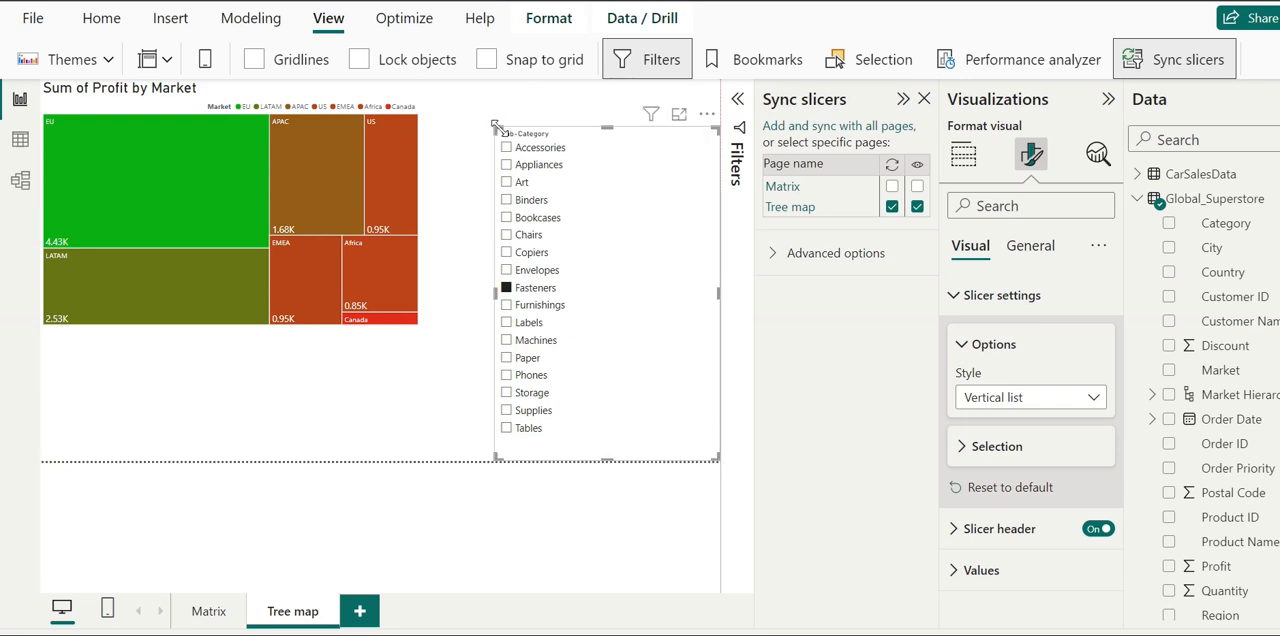
left_click_drag(494, 128, 626, 283)
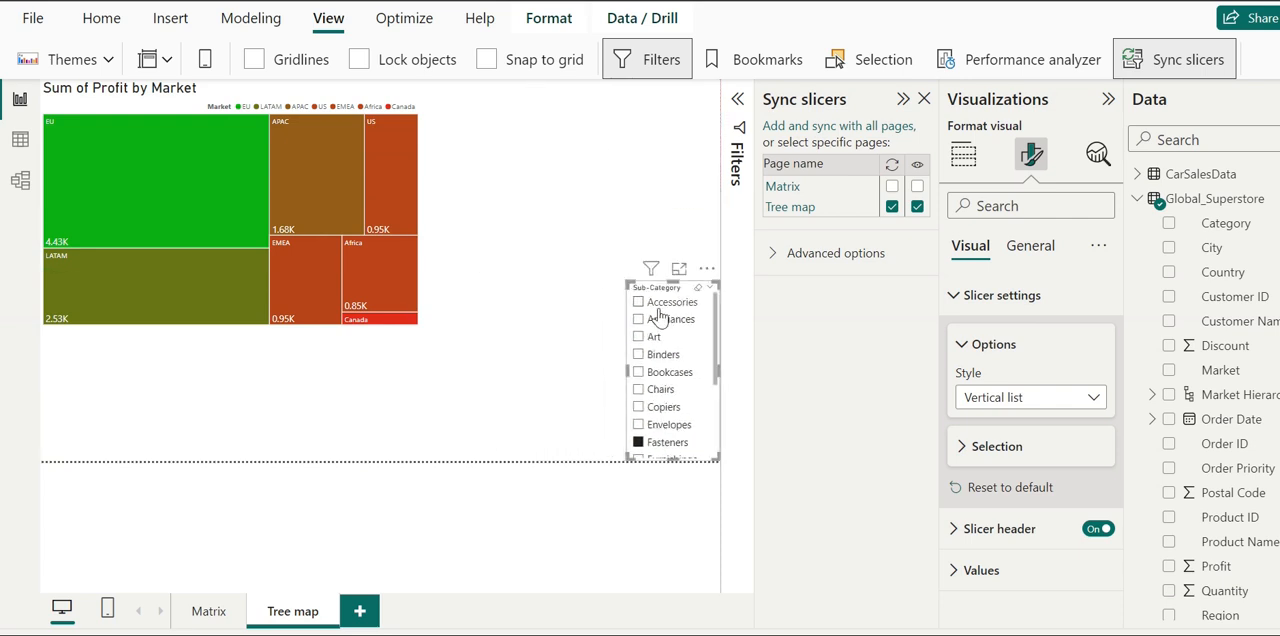
left_click_drag(622, 350, 123, 490)
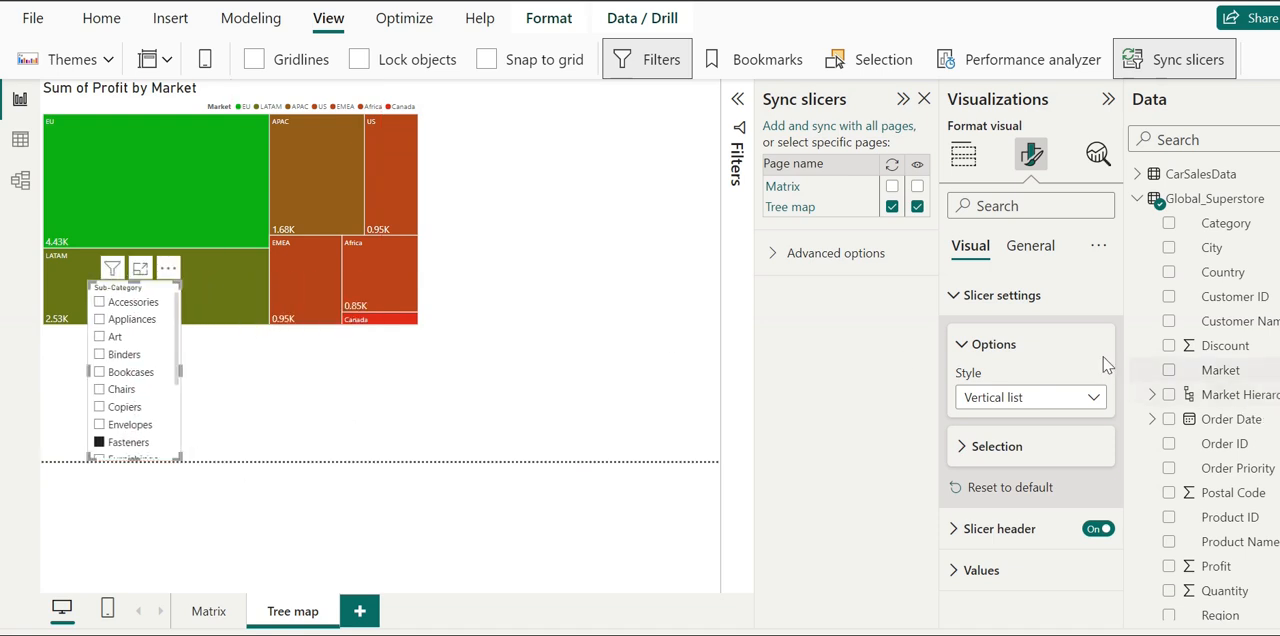
- Review the Sub-Category slicer's available styles, selection options, and font, border and background settings for its values
left_click(1088, 400)
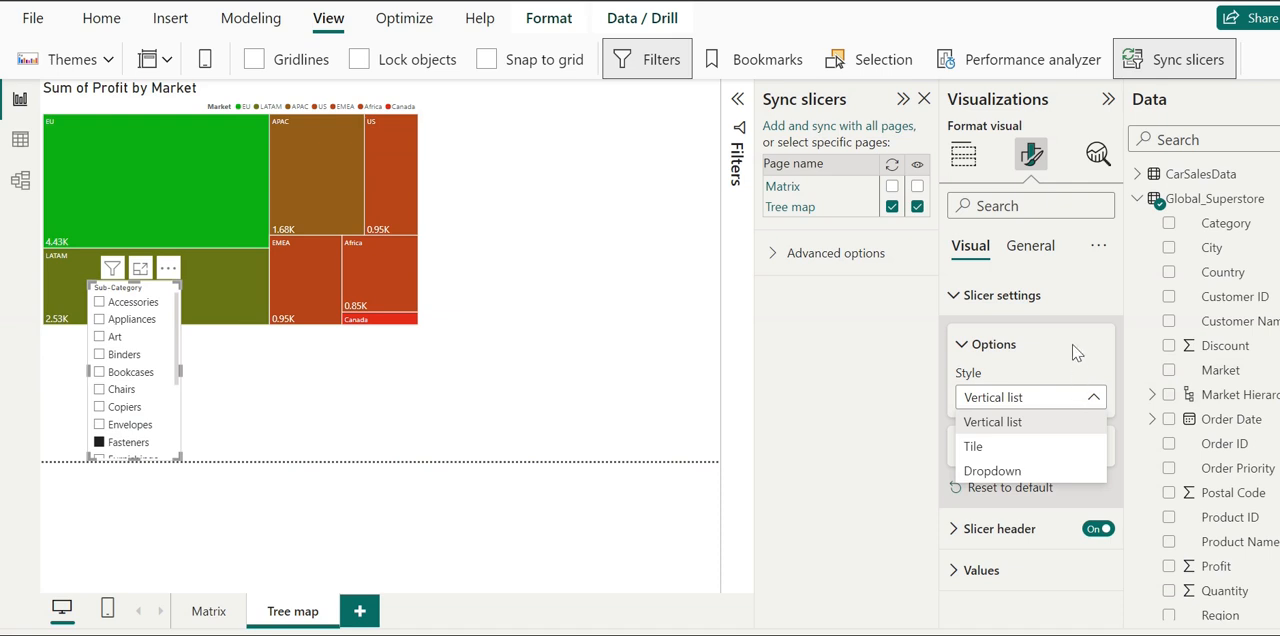
left_click(1075, 352)
left_click(987, 450)
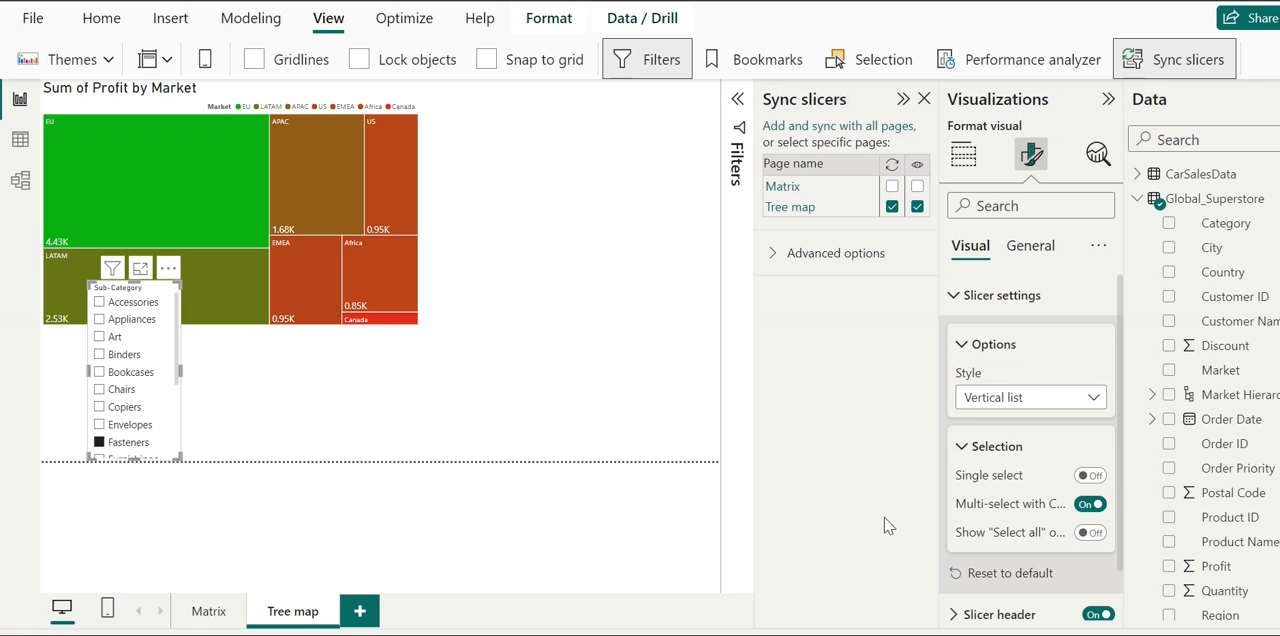
left_click(955, 300)
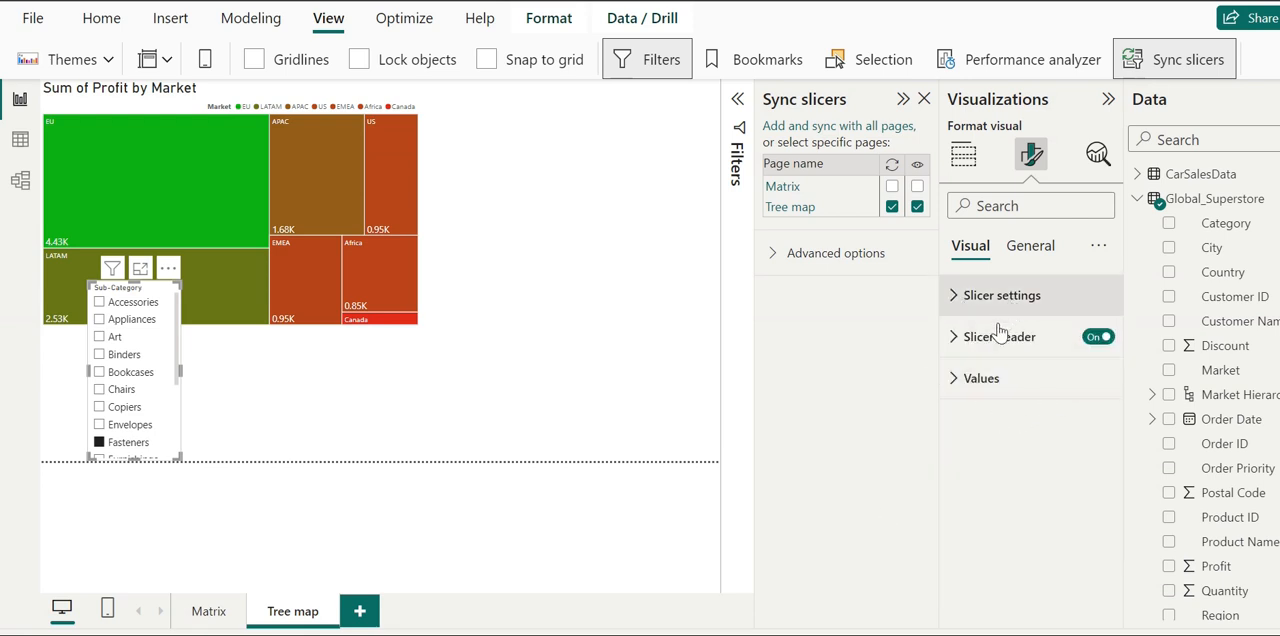
left_click(978, 385)
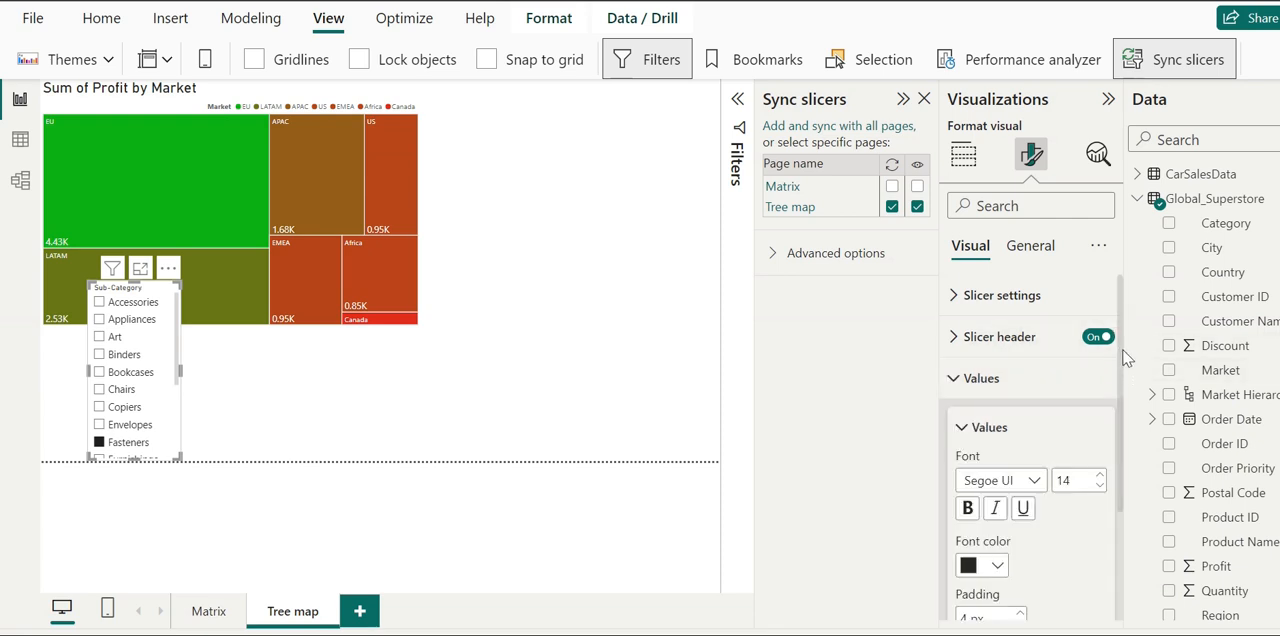
scroll(1120, 355, "down", 3)
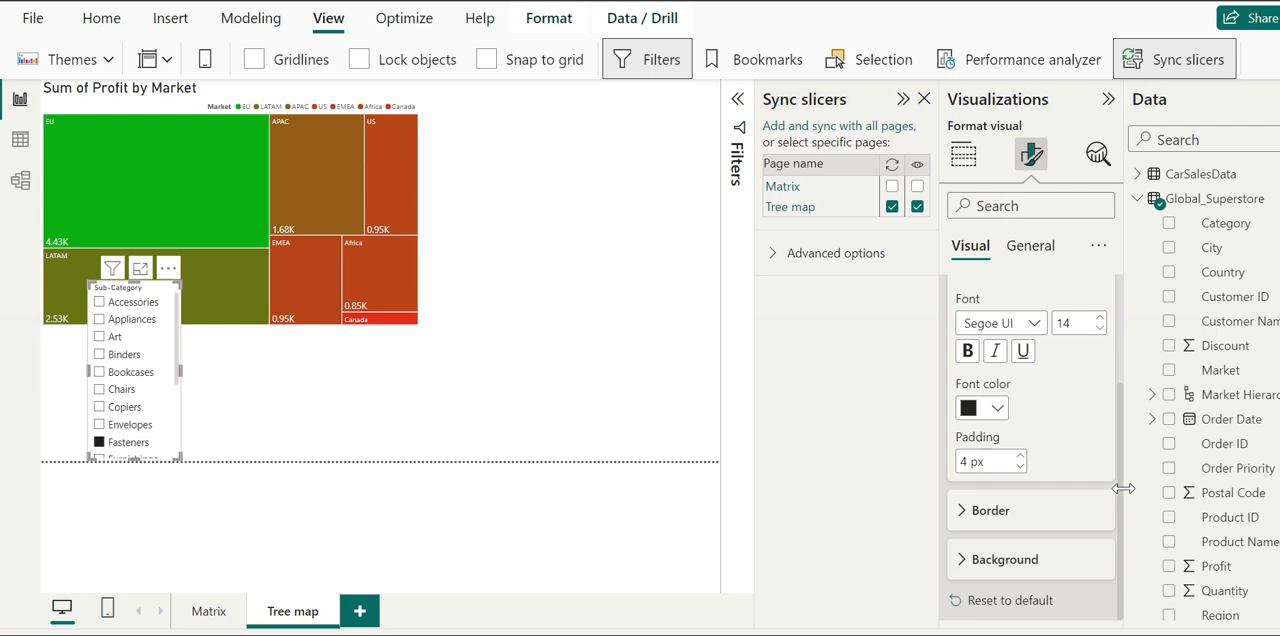
scroll(1120, 430, "up", 3)
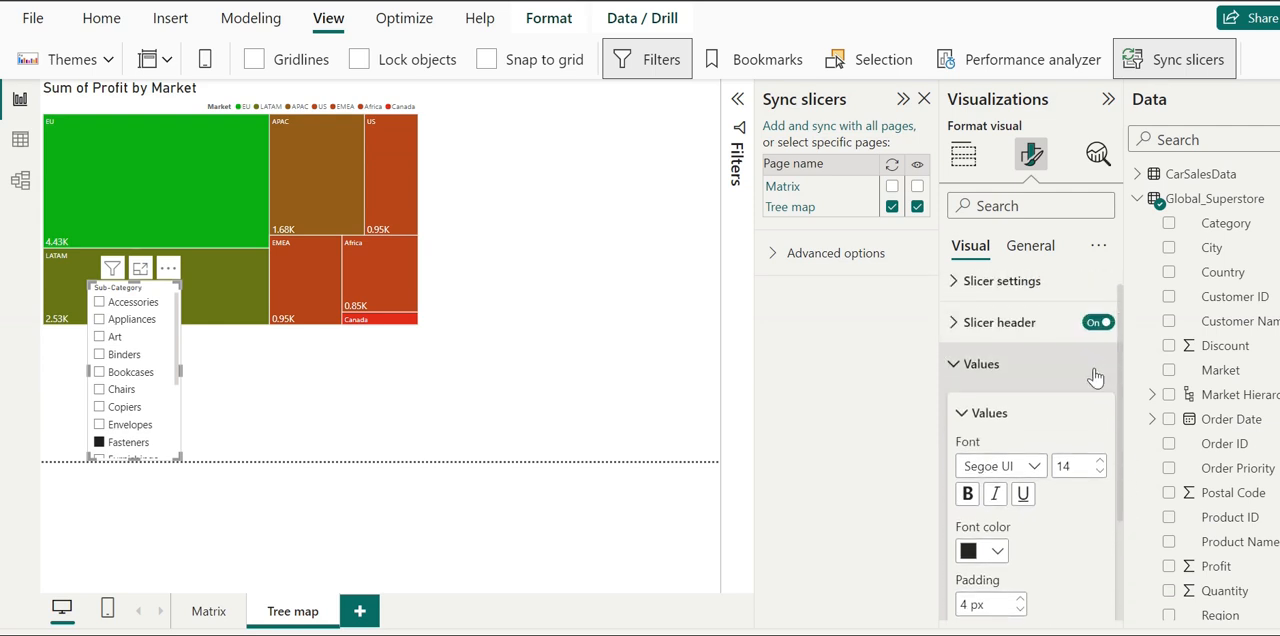
left_click(968, 368)
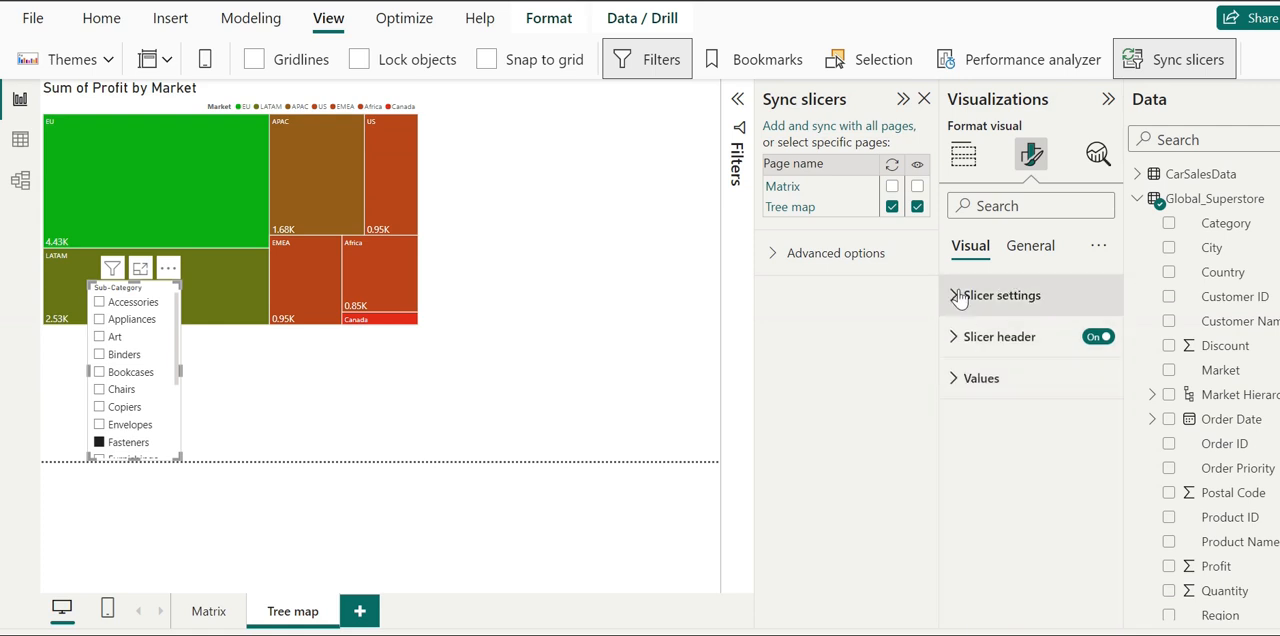
- In the slicer's selection settings, turn off multi-select with Ctrl and turn on single select
left_click(958, 296)
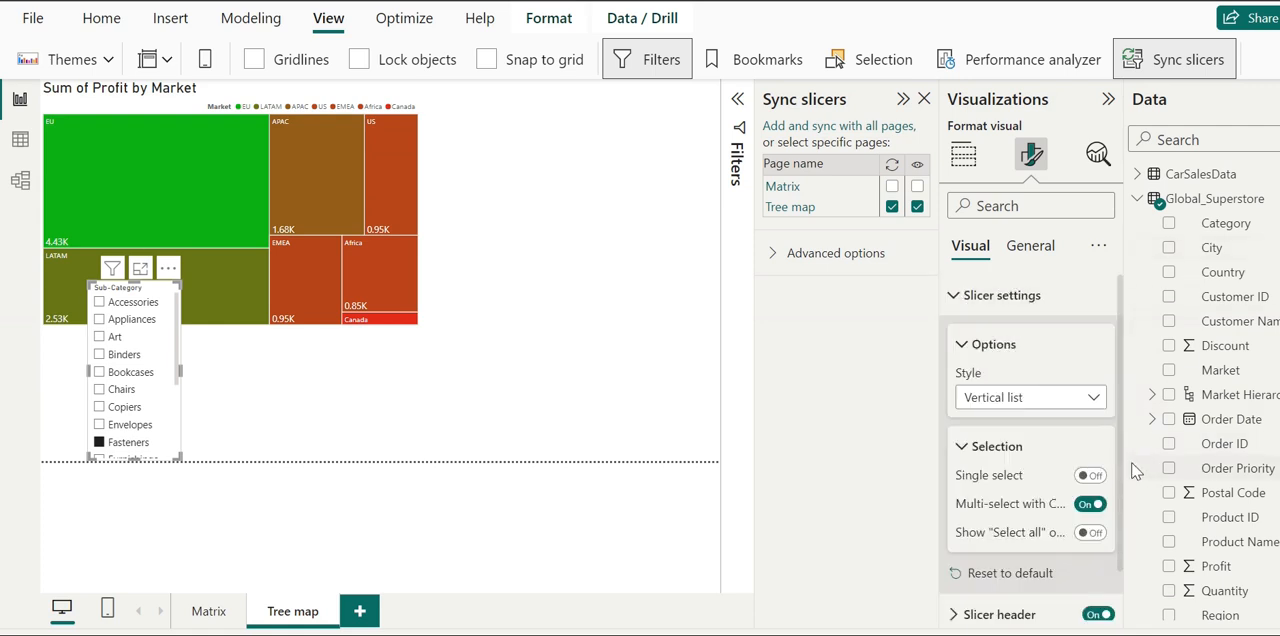
left_click_drag(1125, 488, 1118, 488)
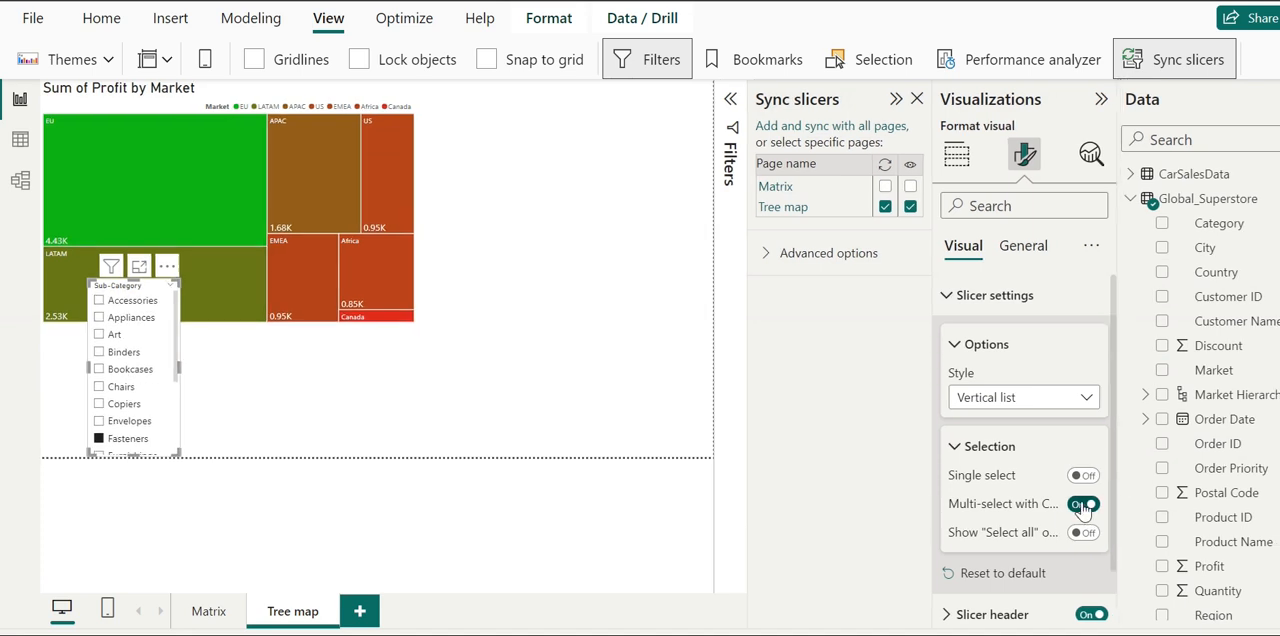
left_click(1082, 504)
left_click(1084, 476)
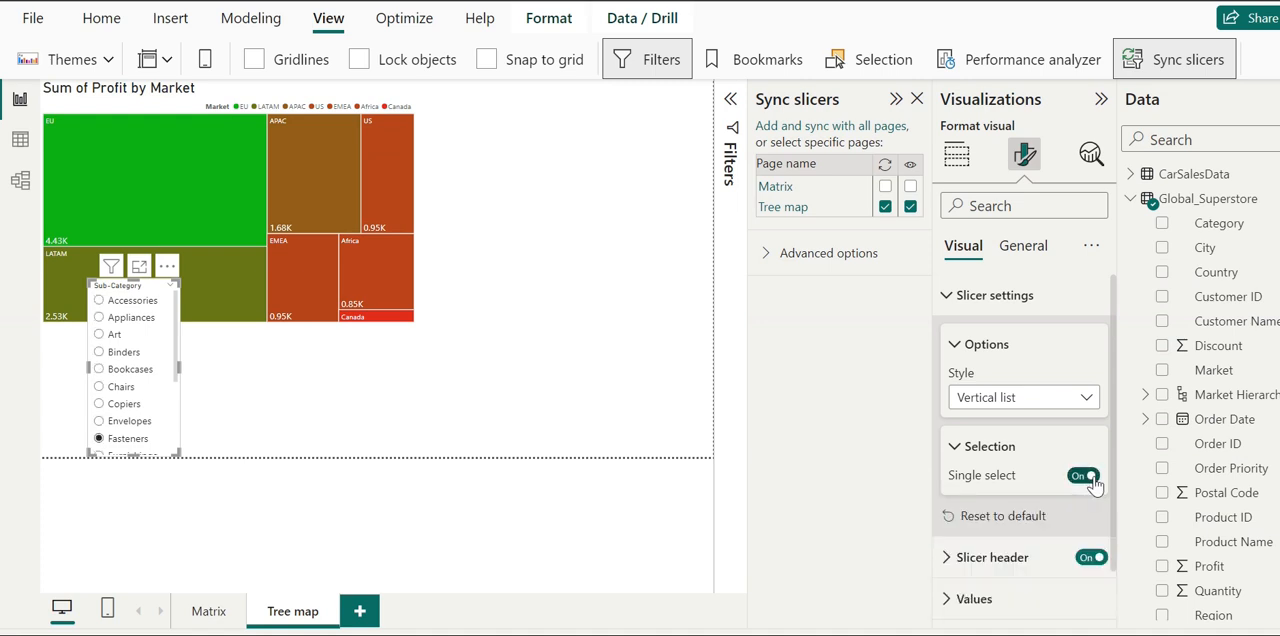
- Try the Dropdown and Tile styles on the Sub-Category slicer and return it to the Vertical list style
left_click(1091, 400)
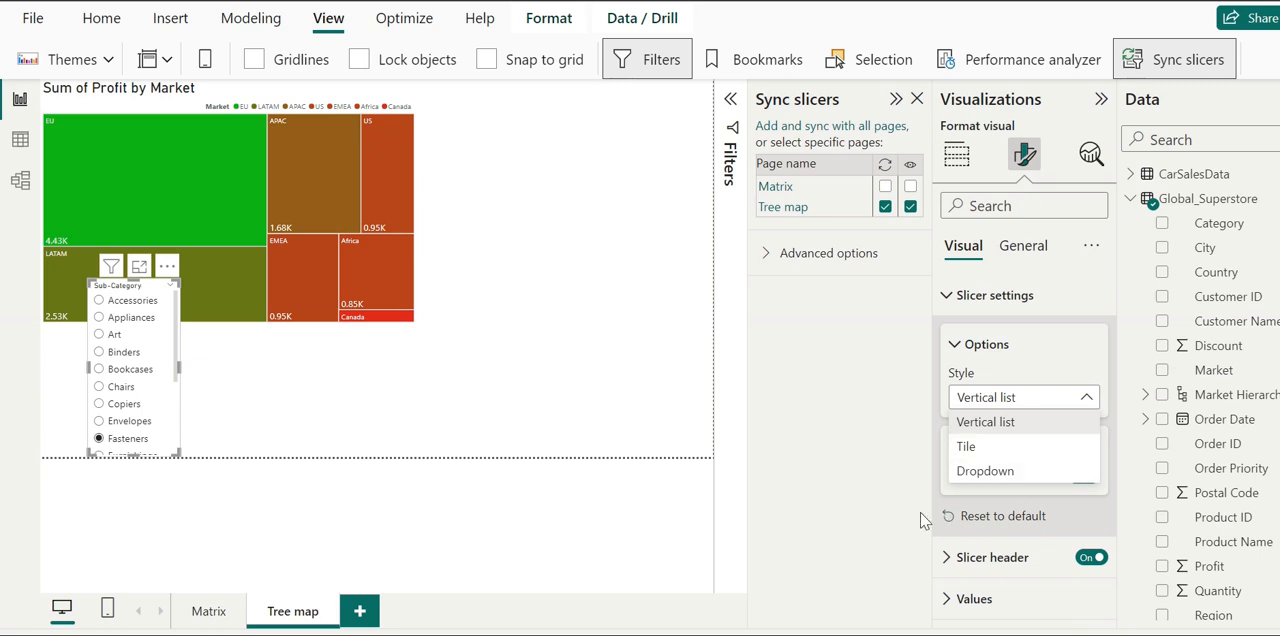
left_click(884, 534)
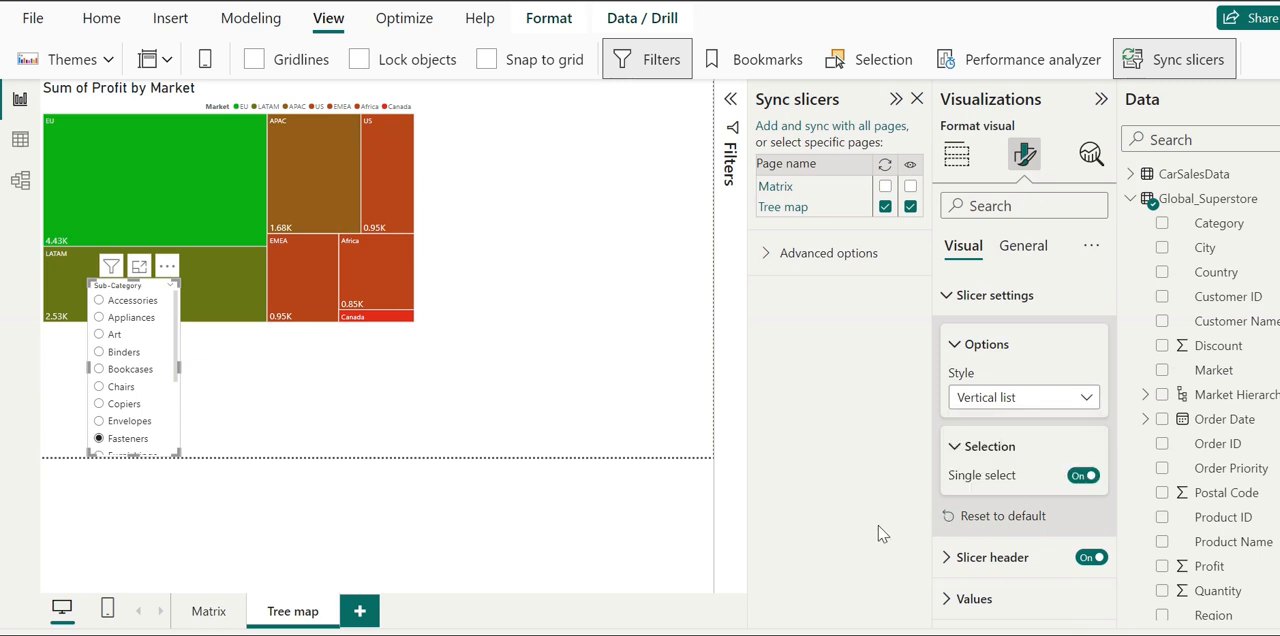
left_click(1070, 399)
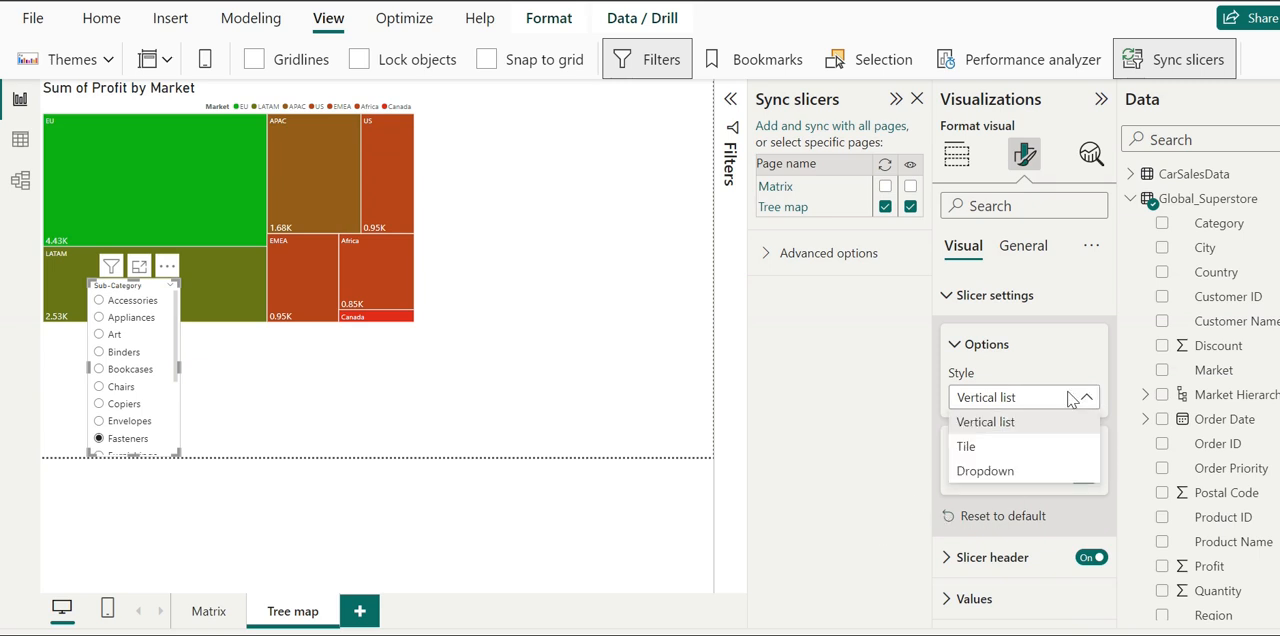
left_click(985, 471)
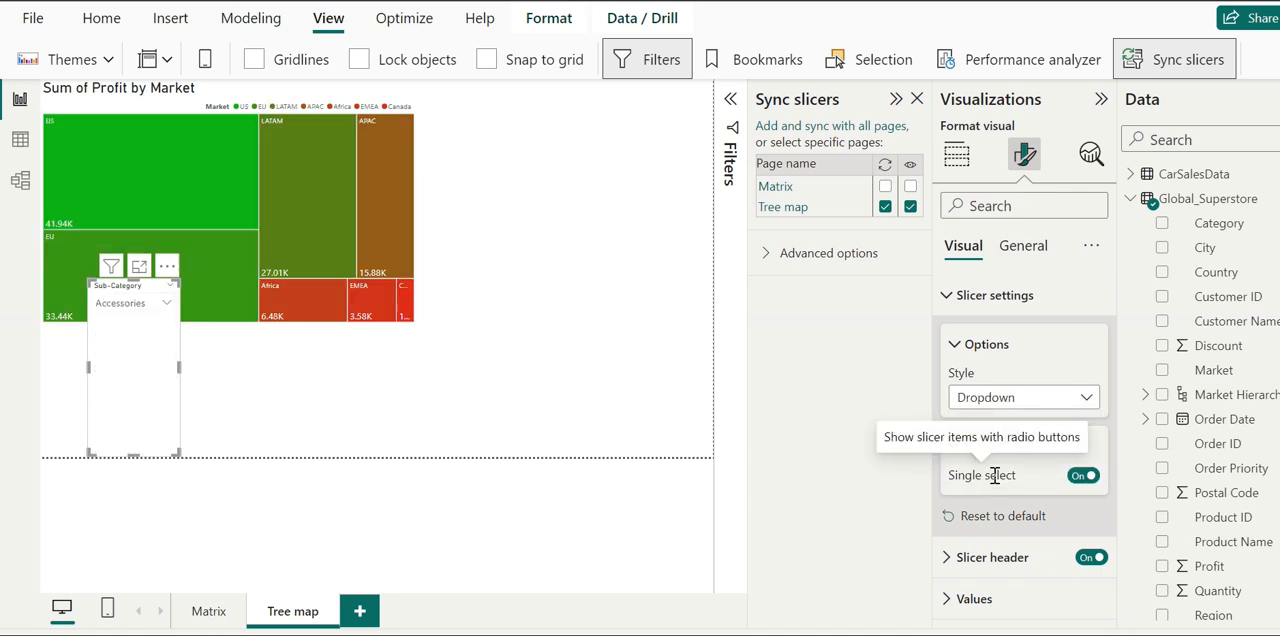
left_click(1076, 395)
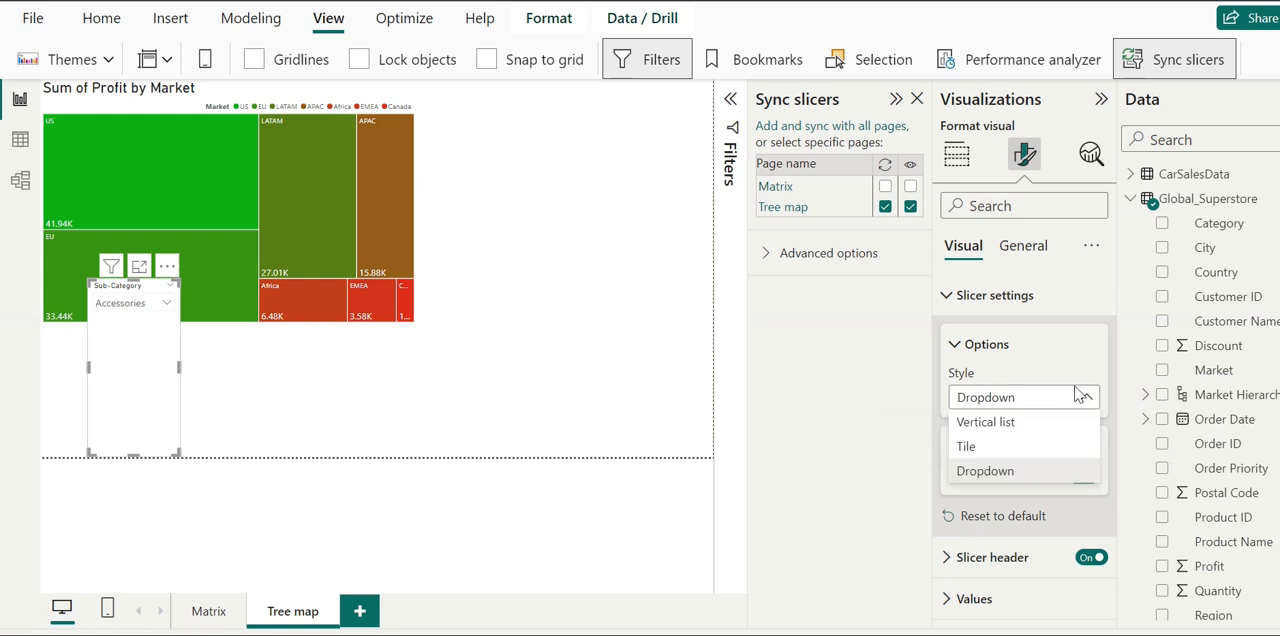
left_click(992, 452)
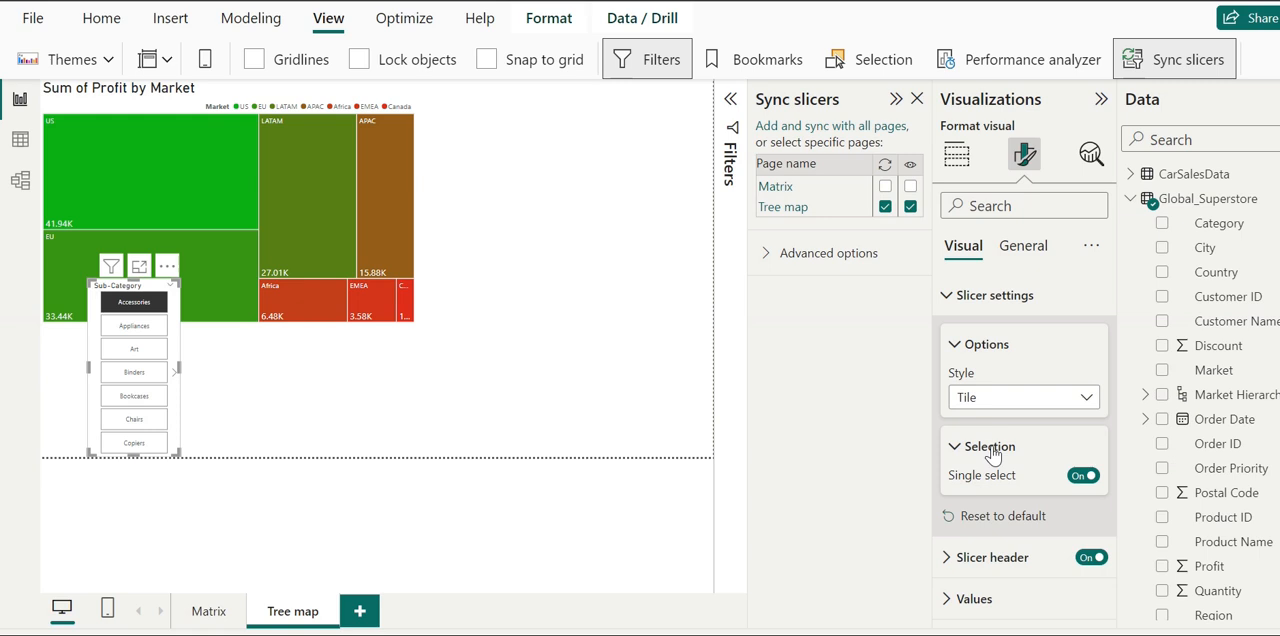
left_click(1055, 397)
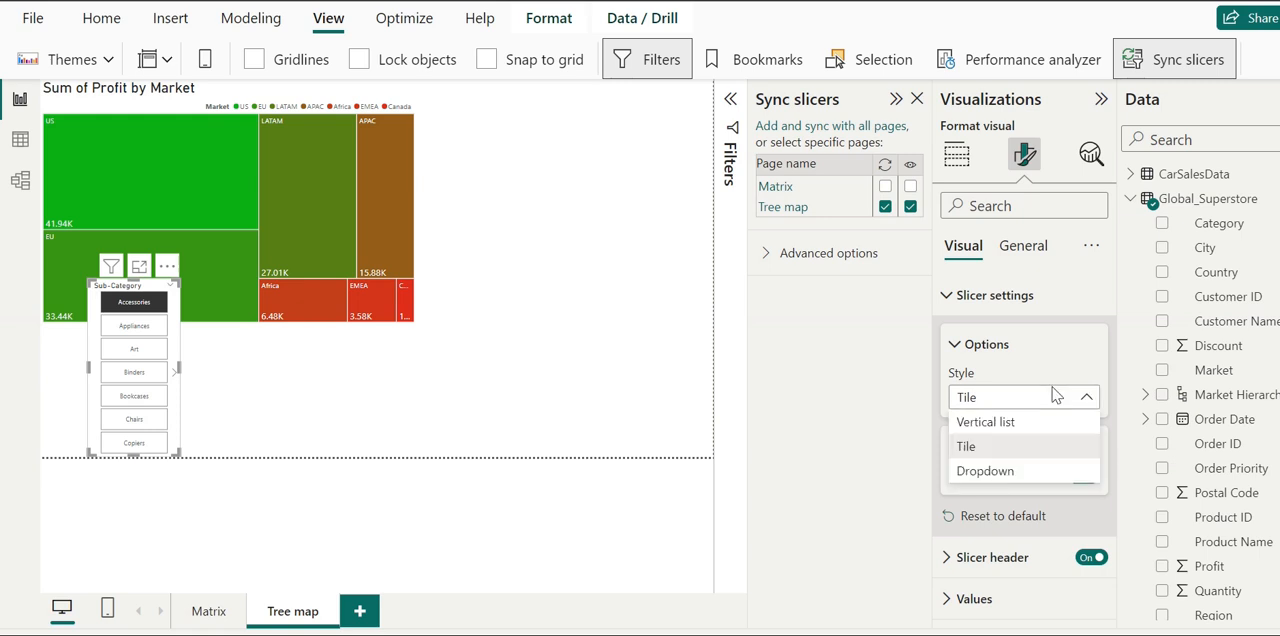
left_click(990, 428)
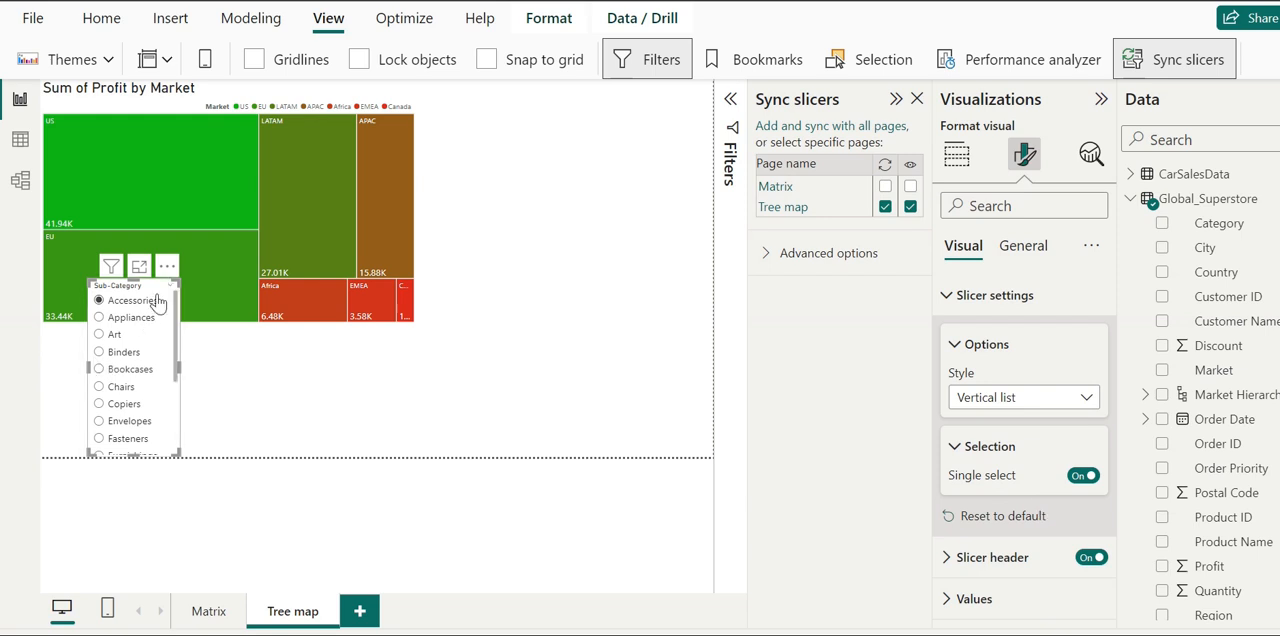
- Shrink the Sub-Category slicer so it fits below the treemap, and turn off its single select option
left_click_drag(173, 282, 144, 363)
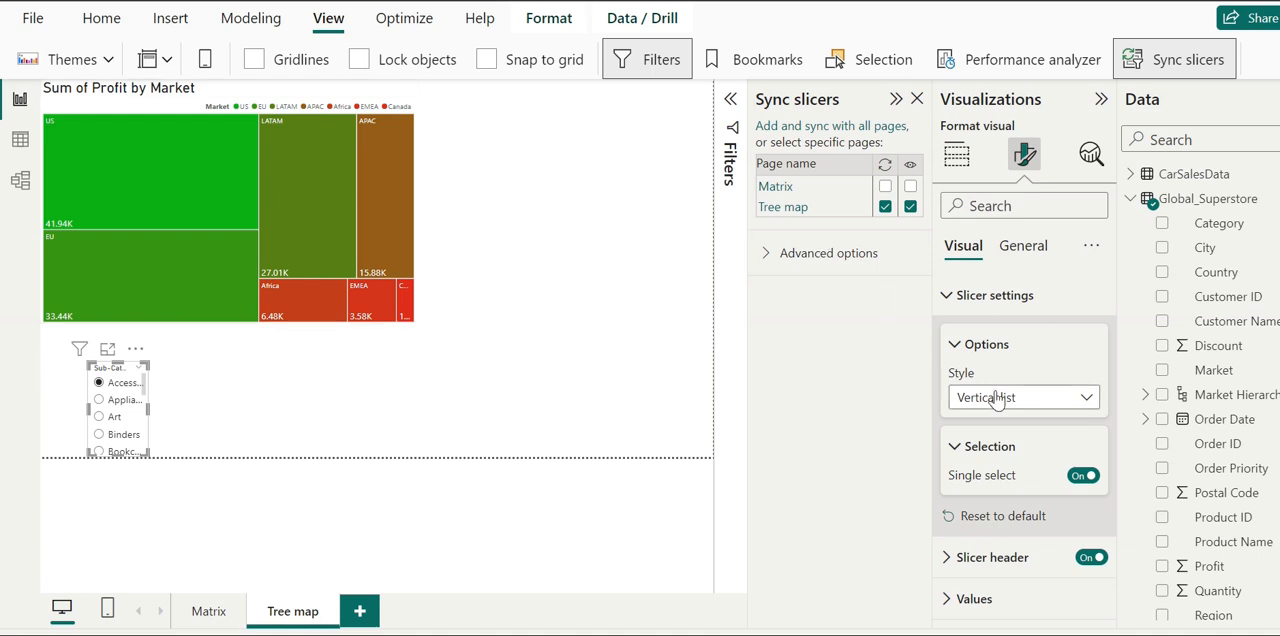
left_click(1080, 477)
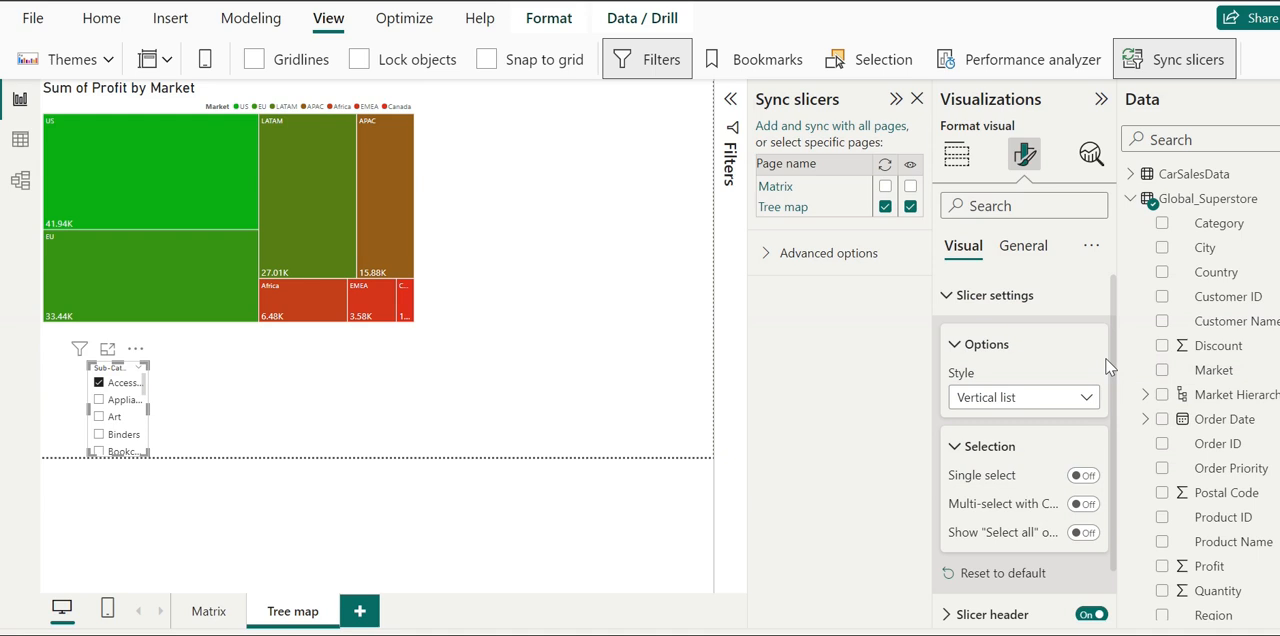
- Turn on the title for the Sub-Category slicer in its general formatting options
left_click(1022, 258)
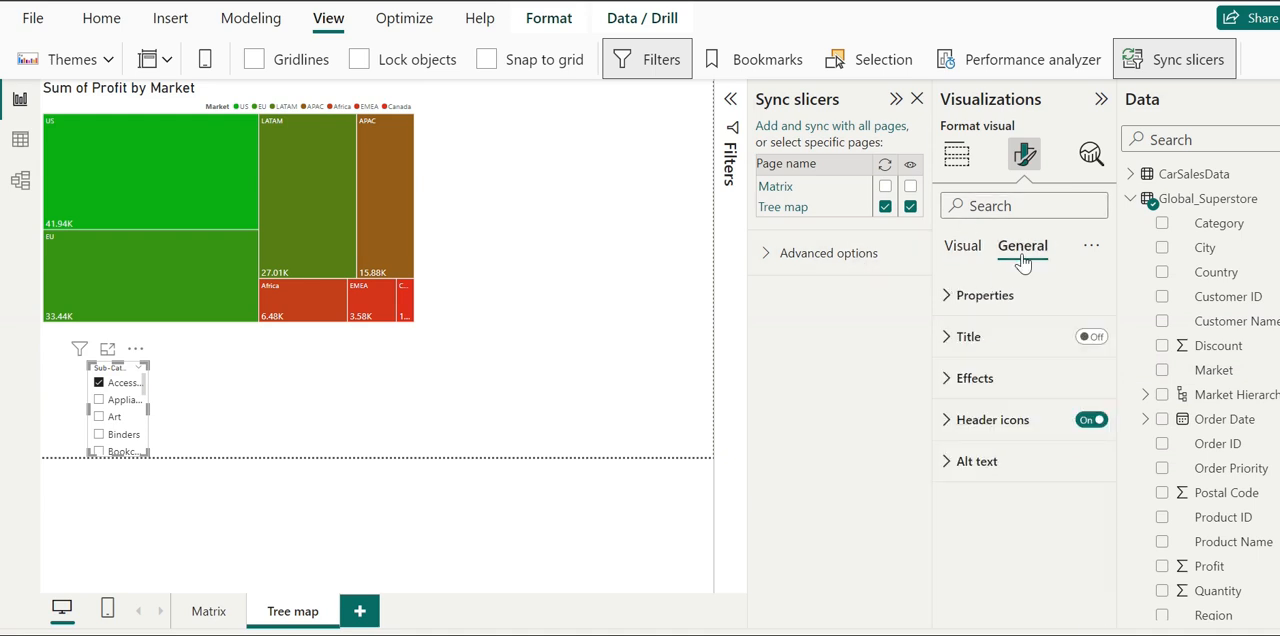
left_click(966, 340)
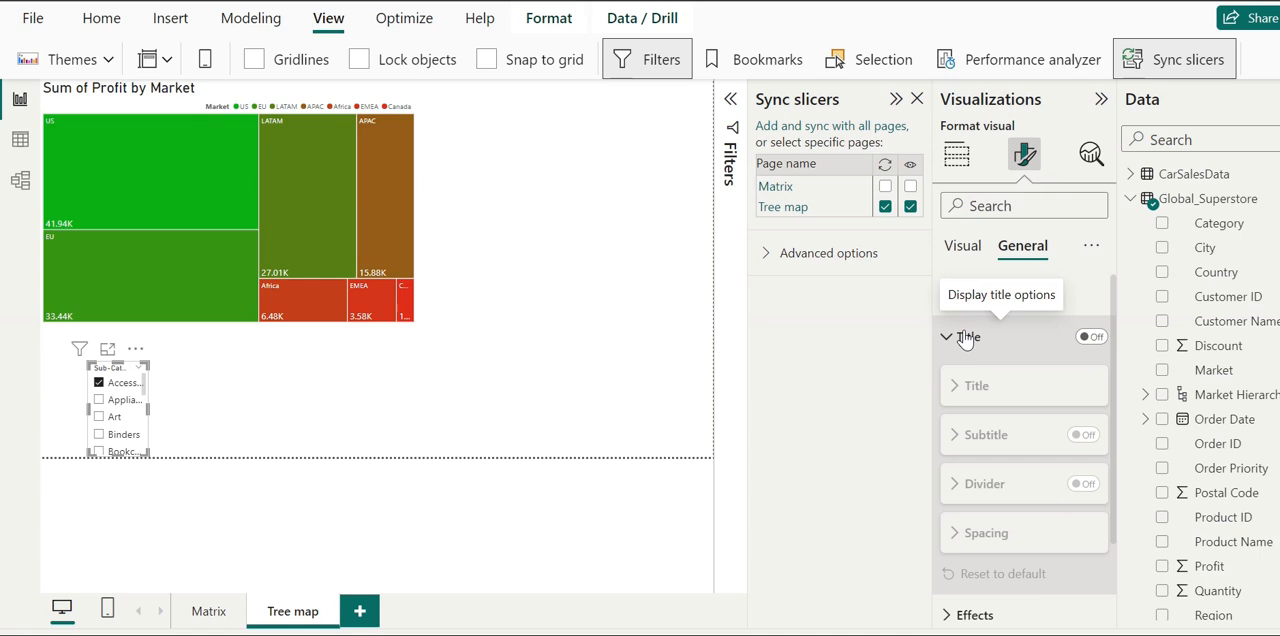
left_click(1092, 337)
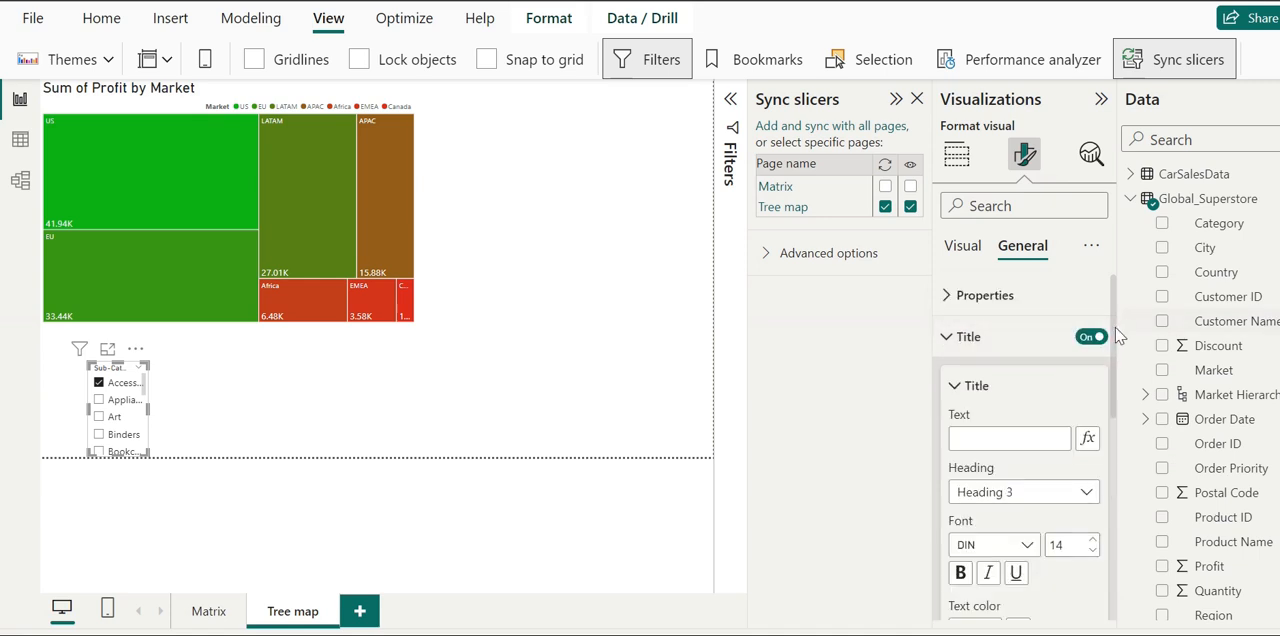
- Examine the Sub-Category slicer's title spacing, background and visual border settings, and expand the advanced slicer sync options
left_click_drag(1118, 337, 1127, 538)
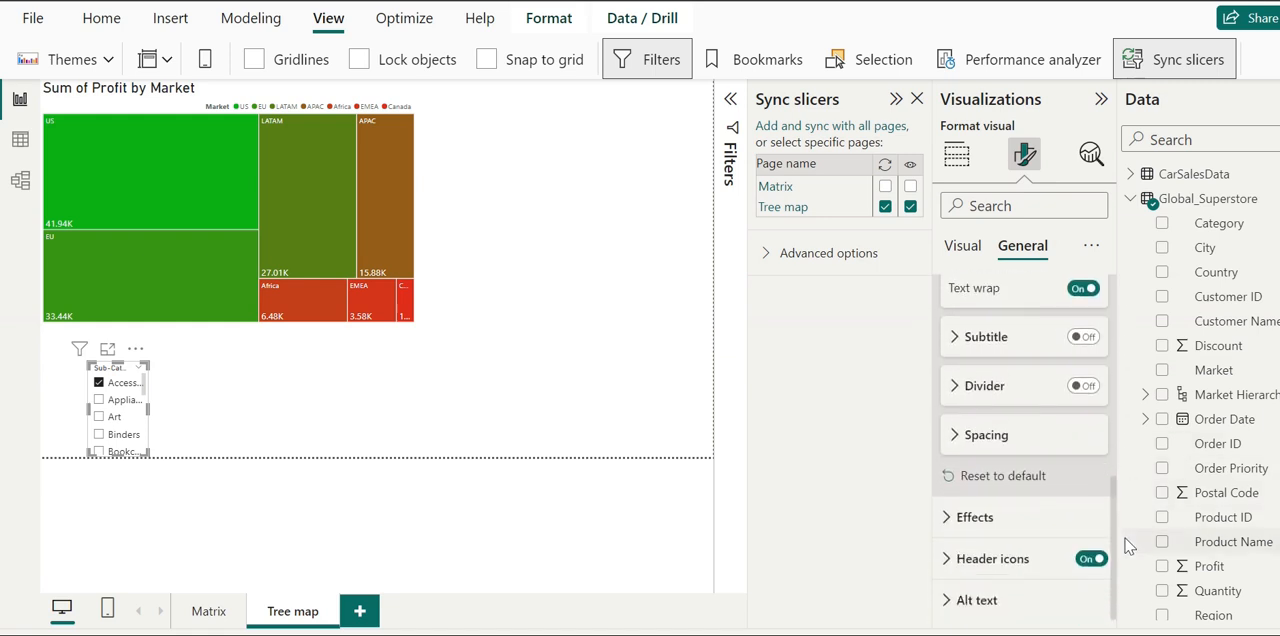
left_click(998, 440)
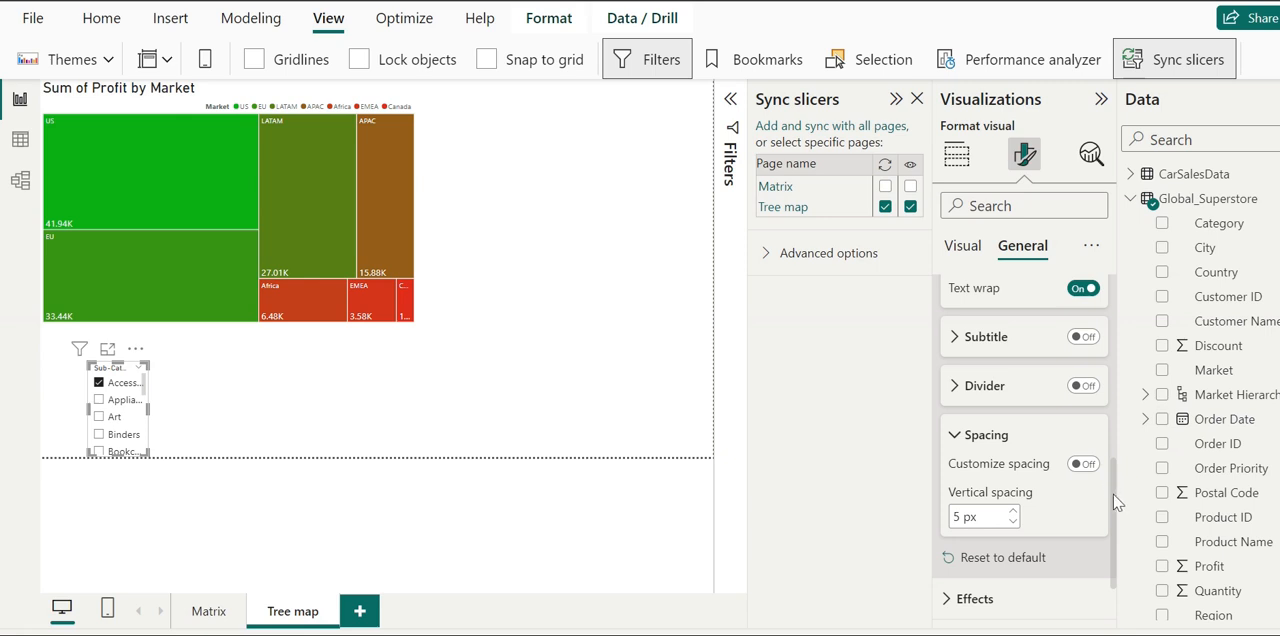
scroll(1117, 502, "down", 1)
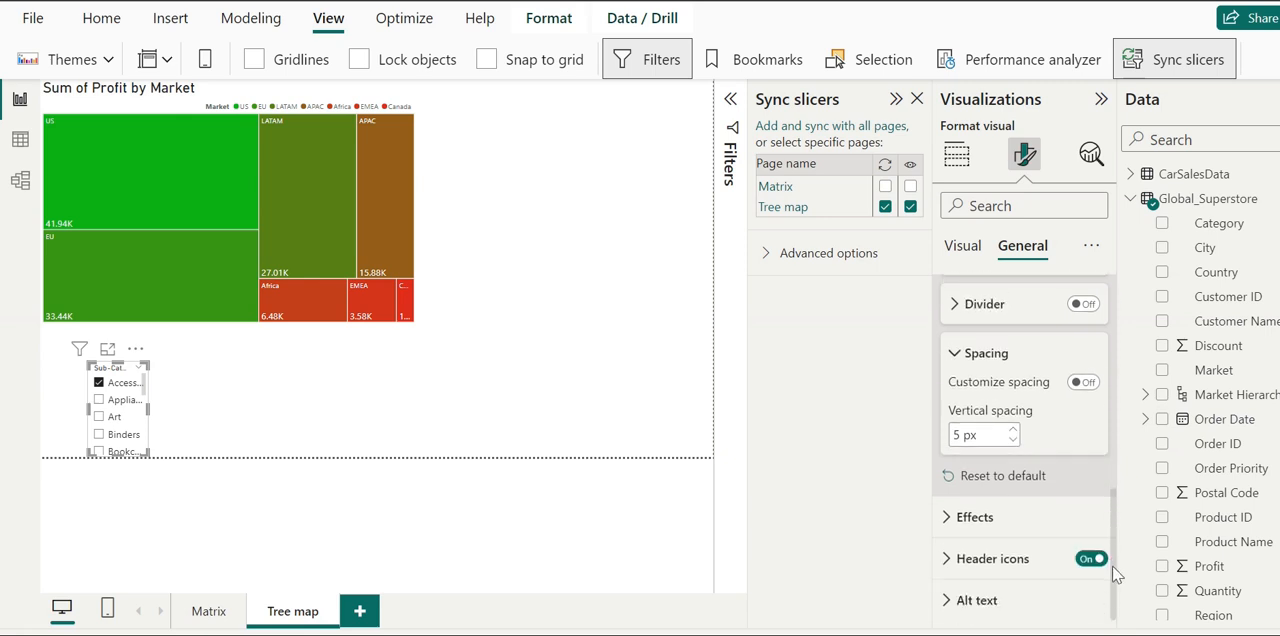
left_click(975, 517)
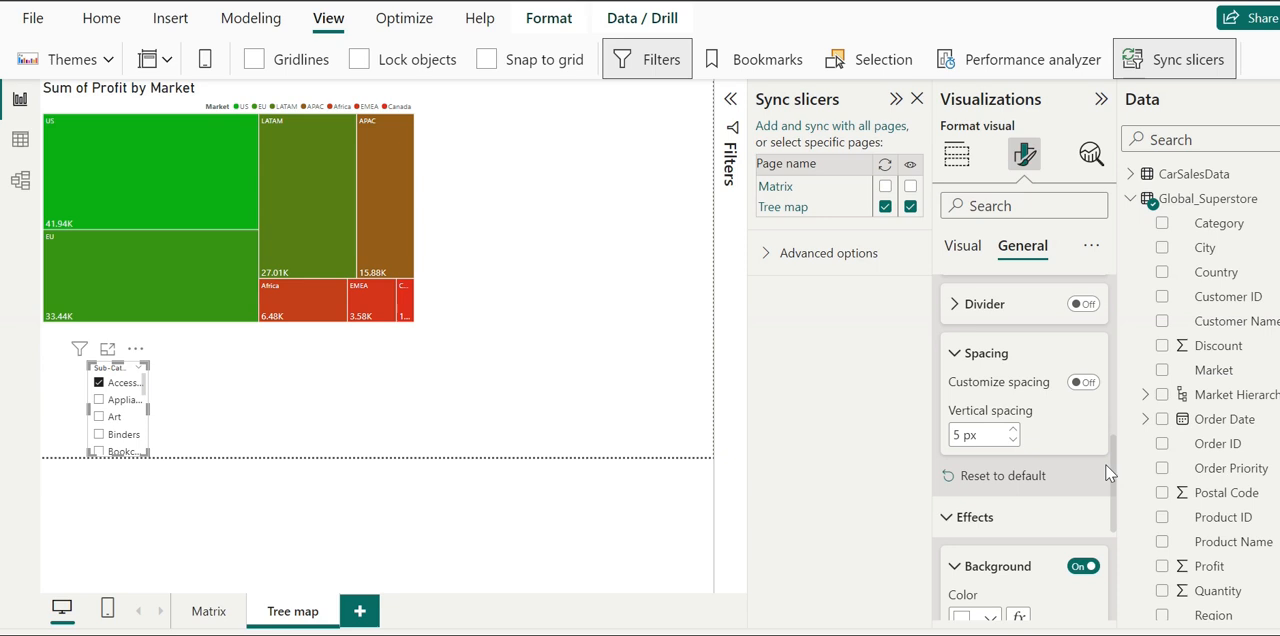
left_click_drag(1117, 473, 1117, 595)
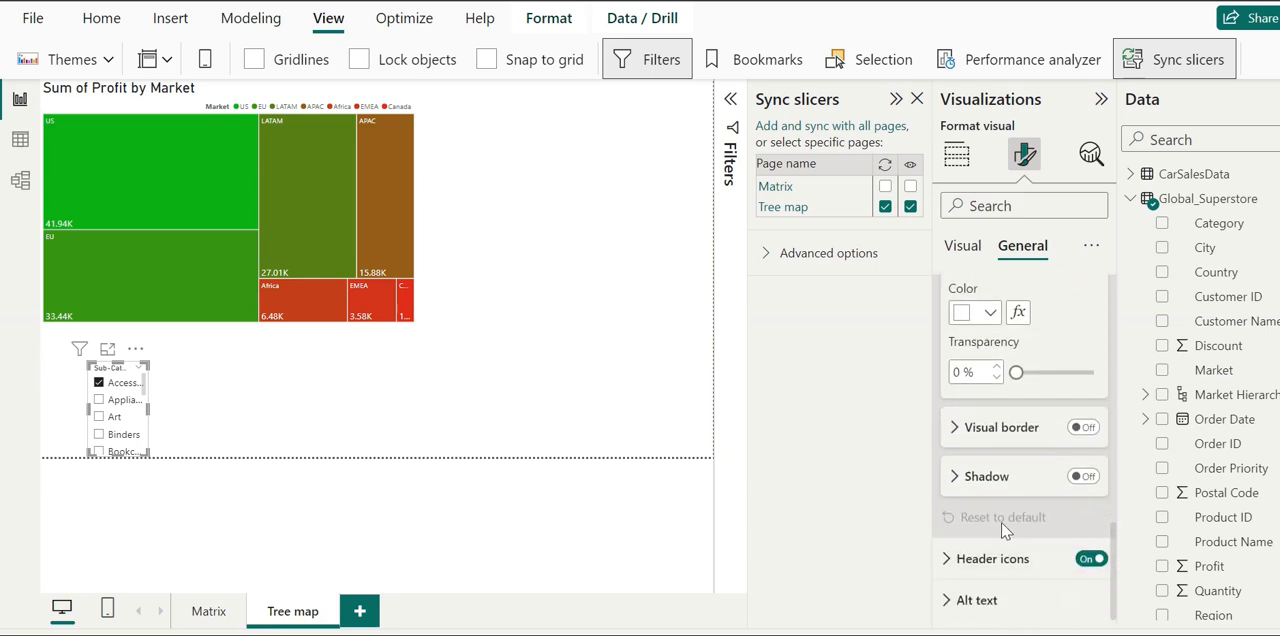
left_click(956, 428)
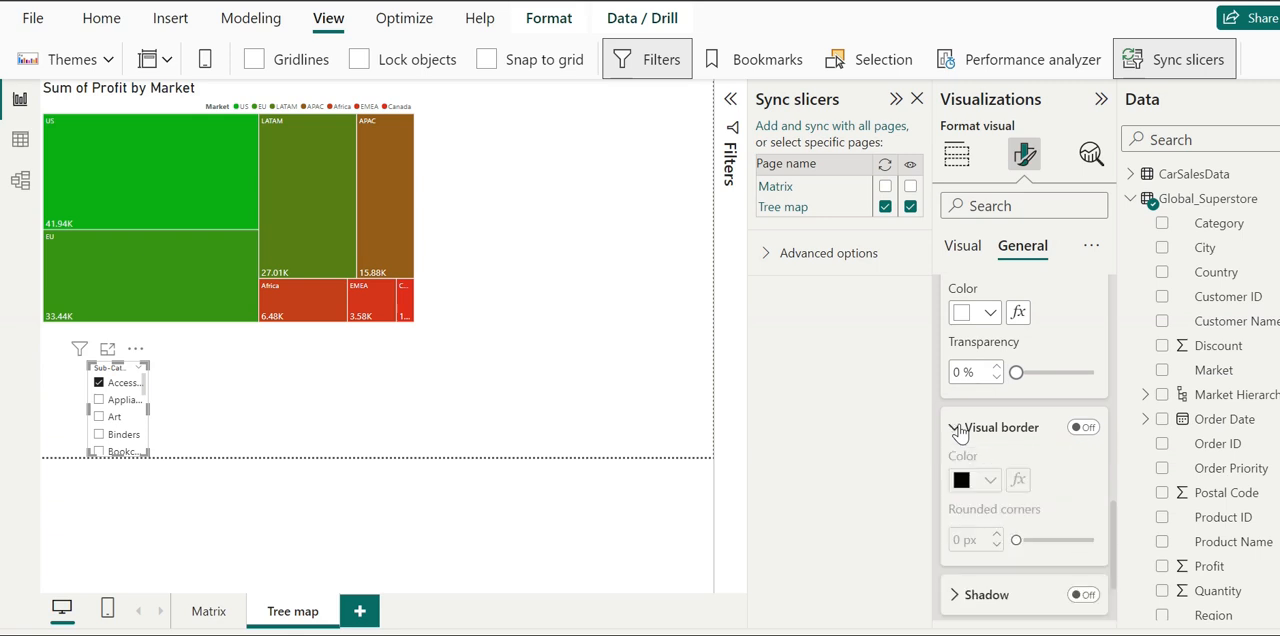
left_click(956, 428)
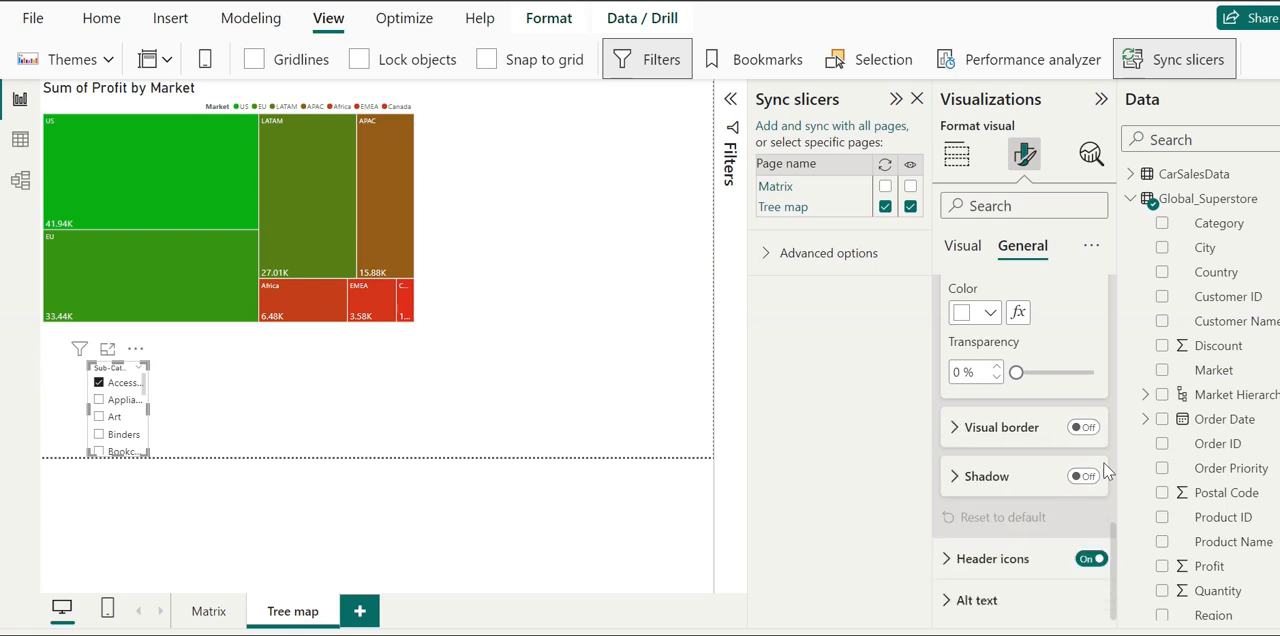
scroll(1115, 557, "up", 5)
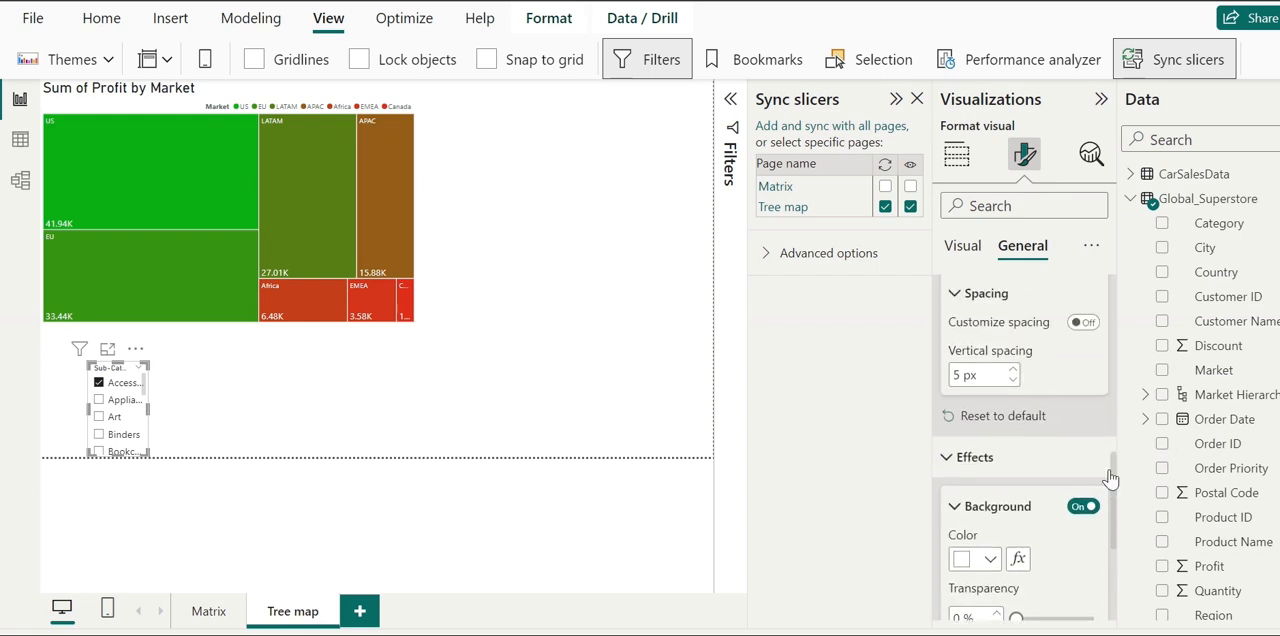
left_click(948, 522)
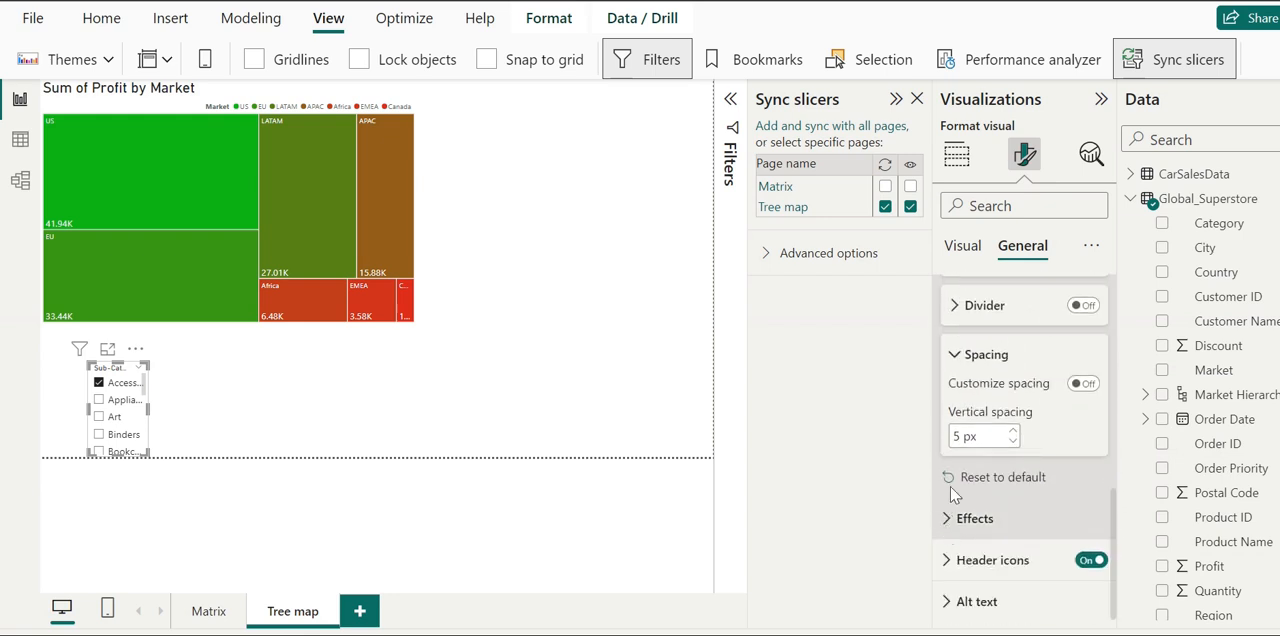
left_click(955, 354)
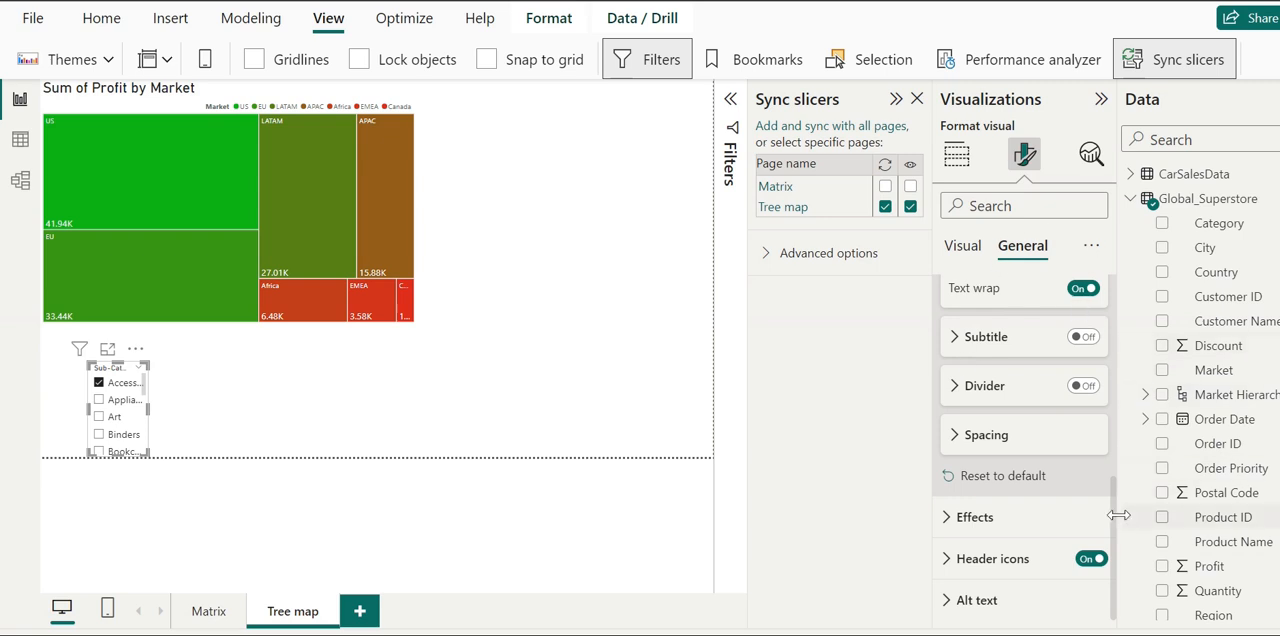
left_click_drag(1116, 491, 1103, 263)
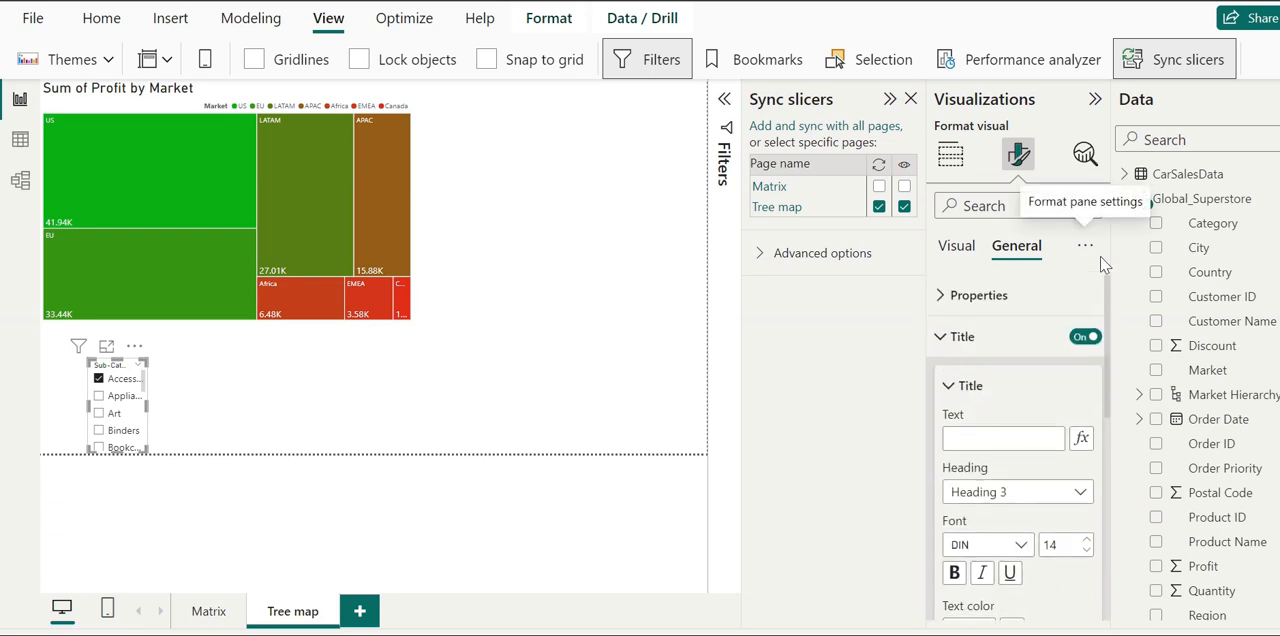
left_click(791, 258)
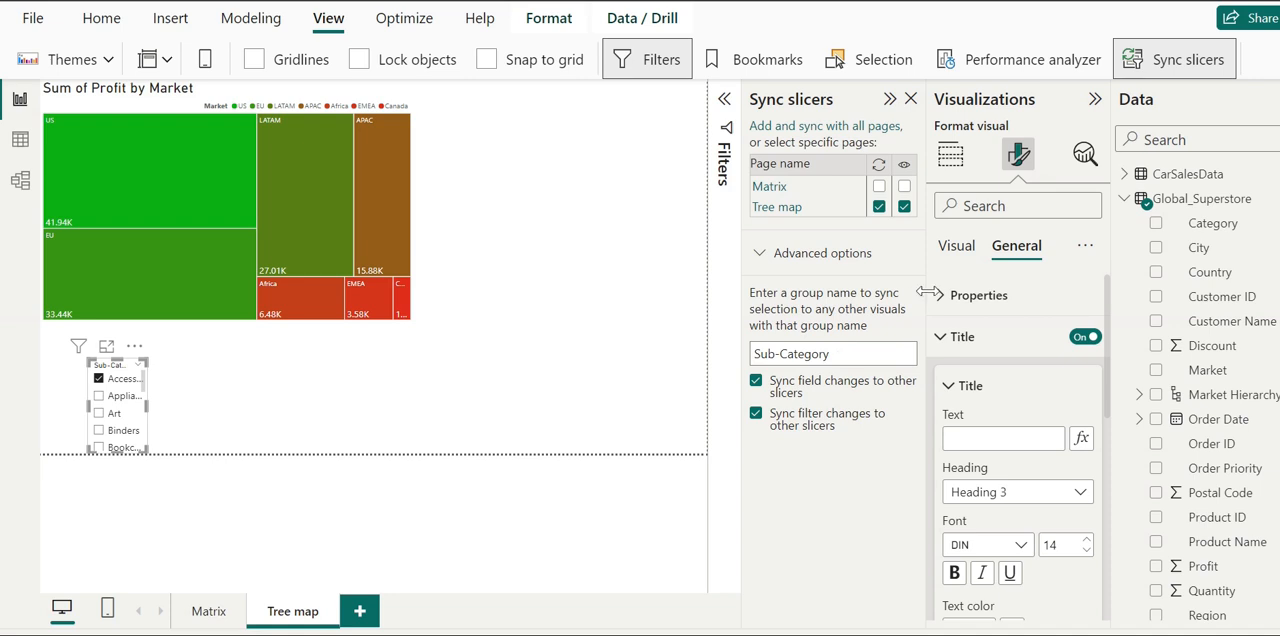
left_click(943, 338)
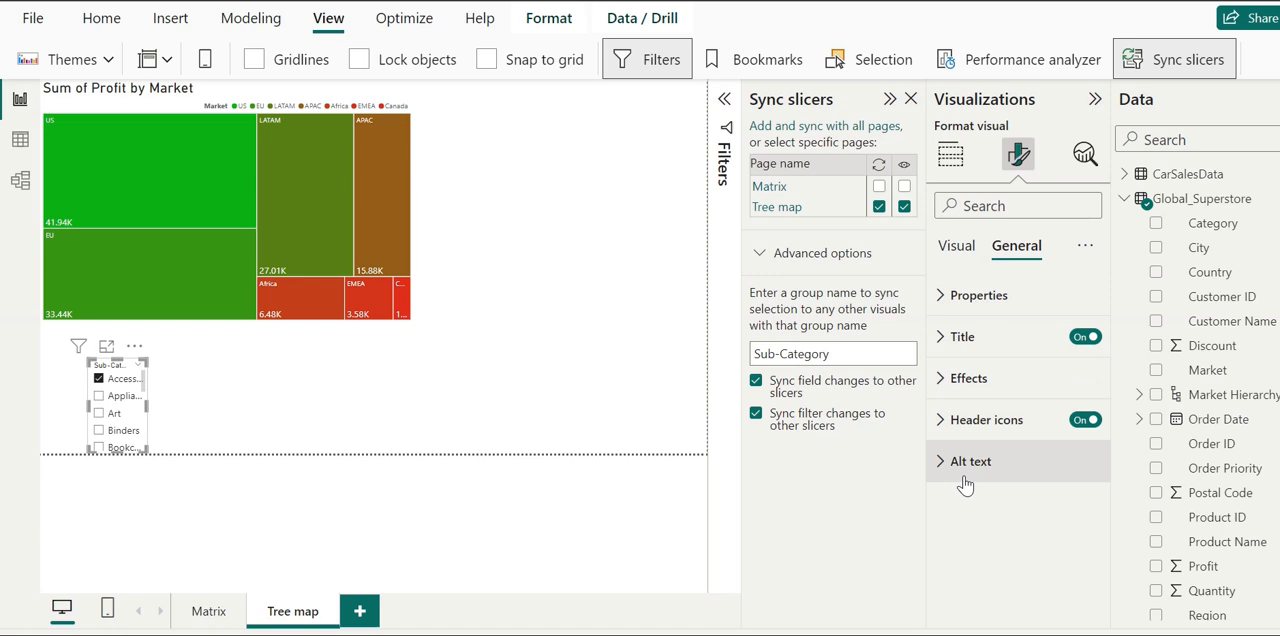
- In the Sub-Category slicer's general properties, set its horizontal position to 106
left_click(955, 300)
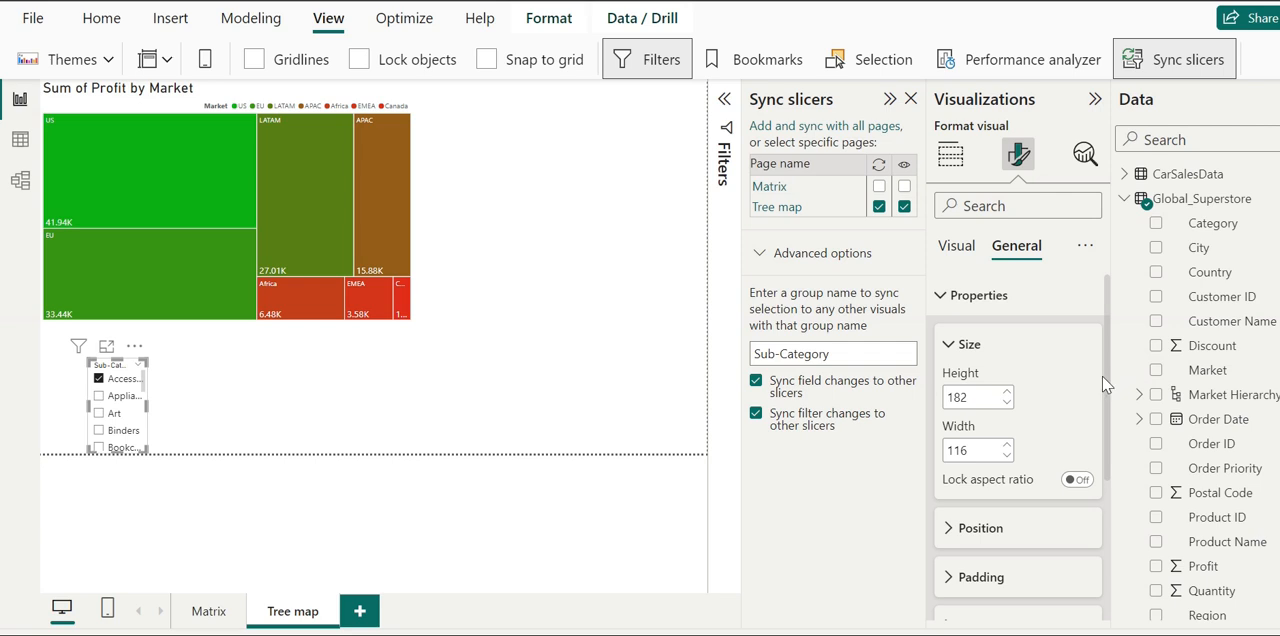
left_click(960, 530)
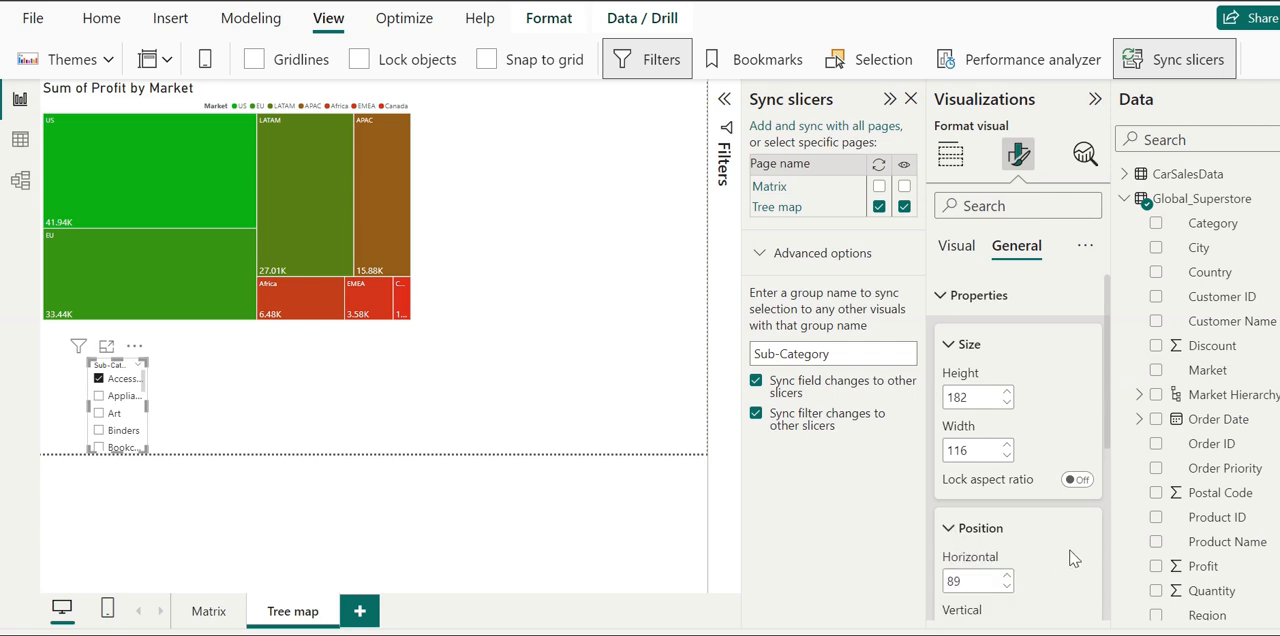
left_click_drag(1108, 418, 1102, 515)
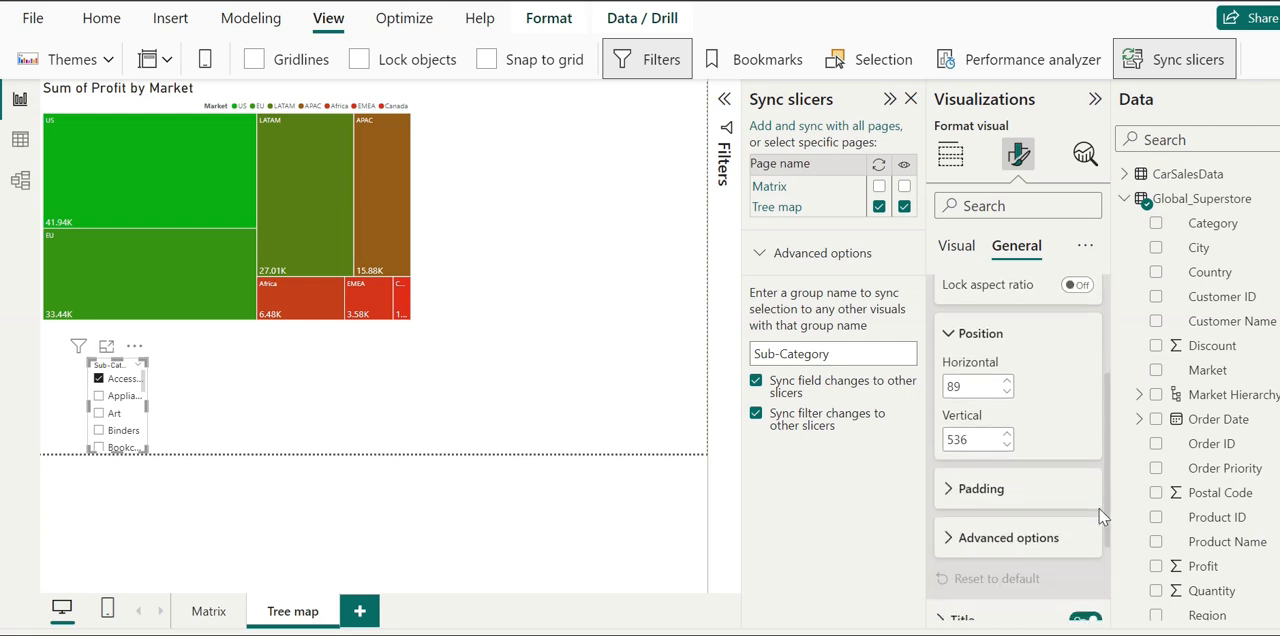
left_click(1007, 383)
left_click(1007, 383)
left_click(1007, 383)
left_click(1007, 384)
left_click(1007, 384)
left_click(1007, 384)
left_click(1007, 384)
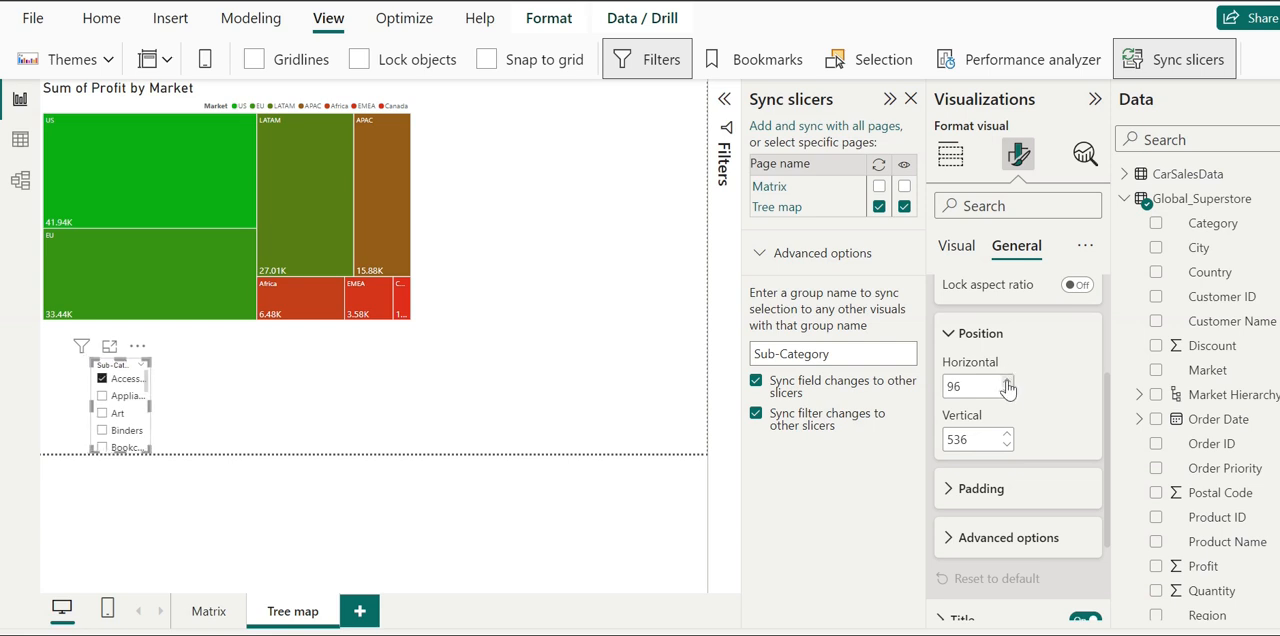
left_click(1007, 384)
left_click(1007, 384)
double_click(1007, 384)
double_click(1007, 384)
double_click(1007, 384)
double_click(1007, 384)
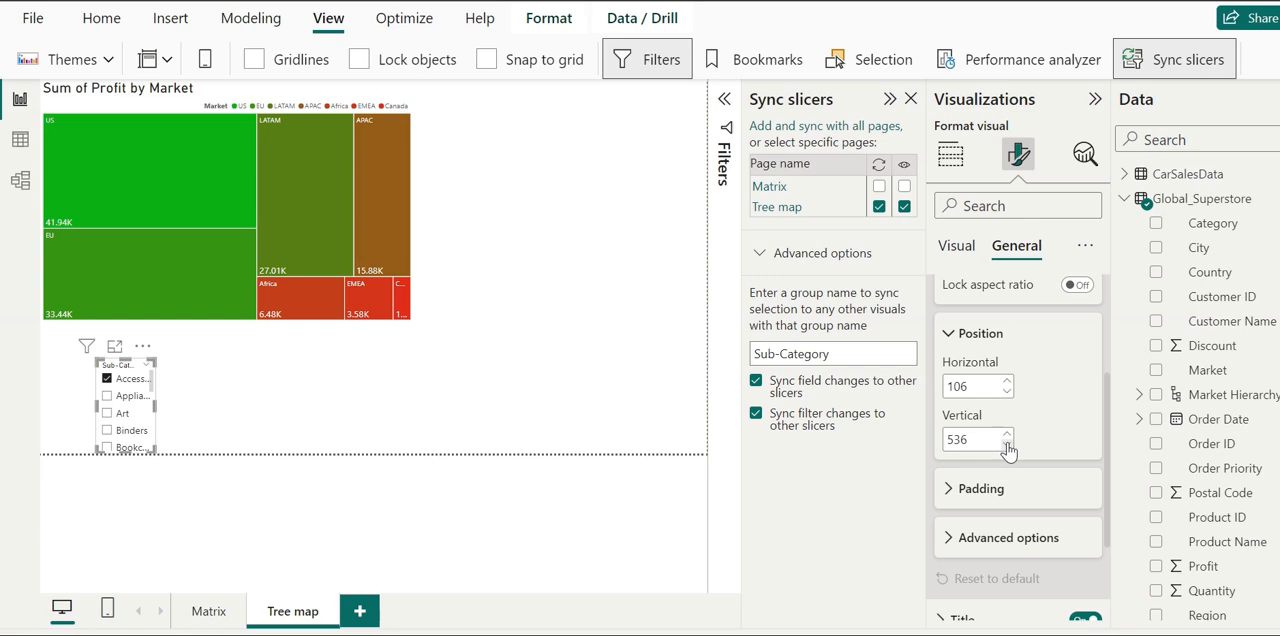
- Set the Sub-Category slicer's vertical position to 506
left_click(1007, 445)
double_click(1007, 445)
left_click(1007, 445)
double_click(1007, 445)
left_click(1008, 445)
left_click(1007, 445)
left_click(1007, 445)
left_click(1007, 445)
left_click(1007, 445)
left_click(1007, 445)
left_click(1007, 445)
left_click(1007, 445)
left_click(1007, 445)
left_click(1007, 445)
left_click(1007, 445)
left_click(1007, 445)
left_click(1007, 445)
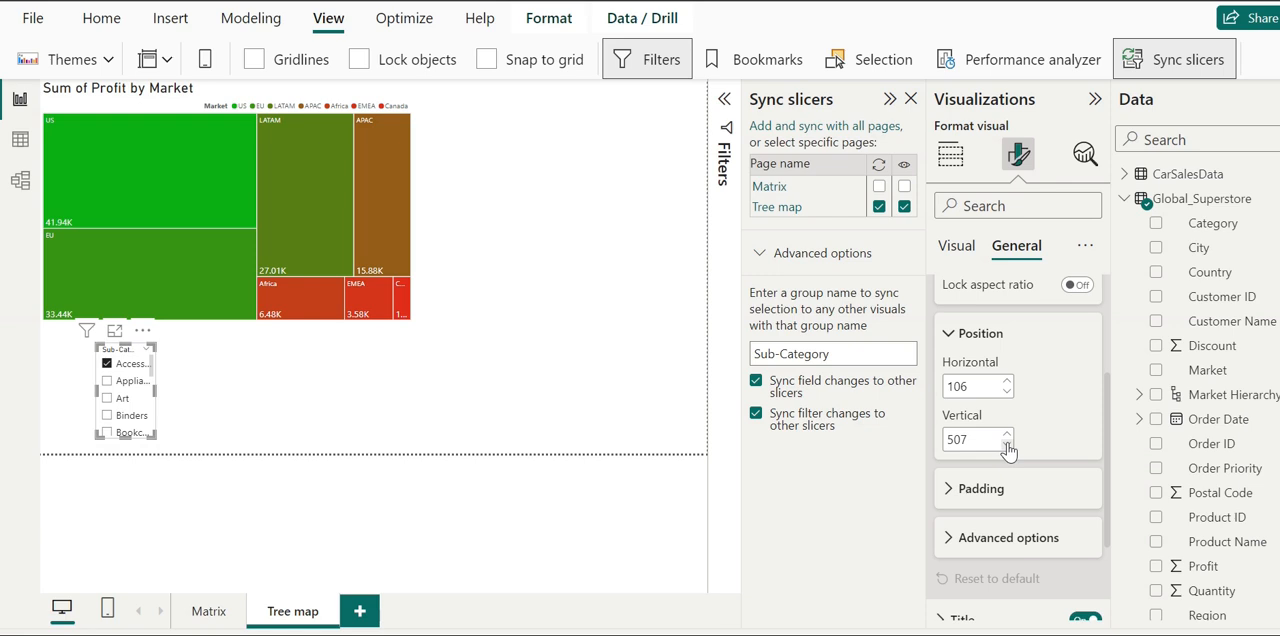
left_click(1007, 445)
- Examine the Sub-Category slicer's advanced property options and its alt text setting
left_click(956, 540)
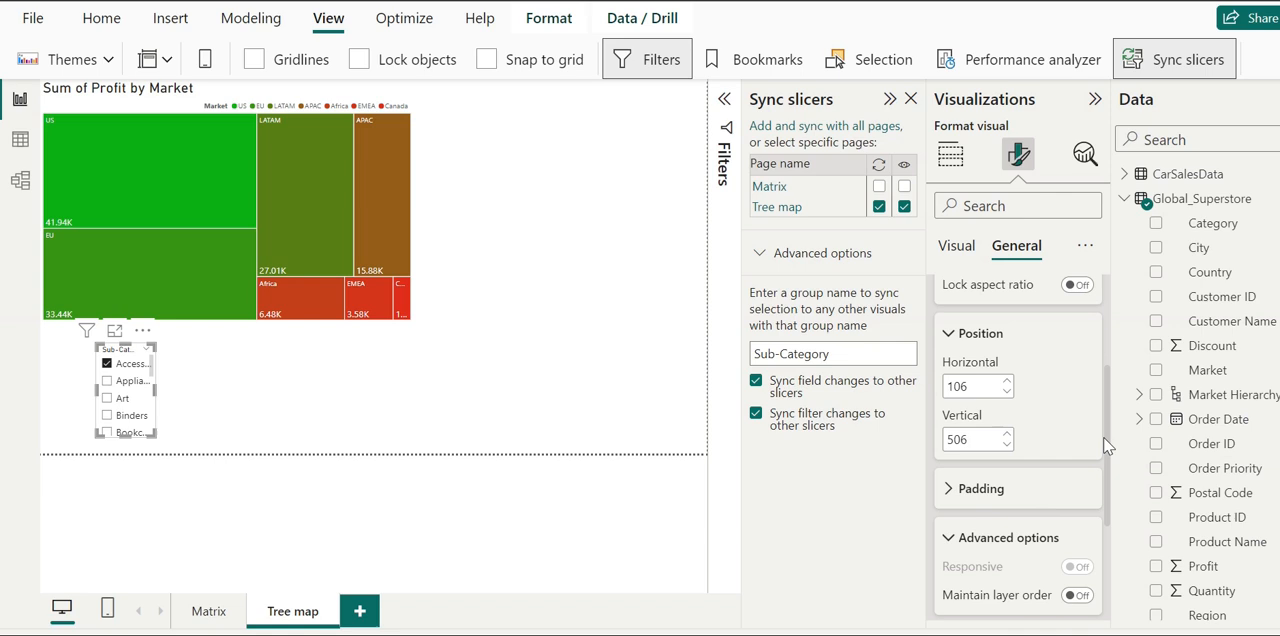
left_click_drag(1110, 463, 1108, 355)
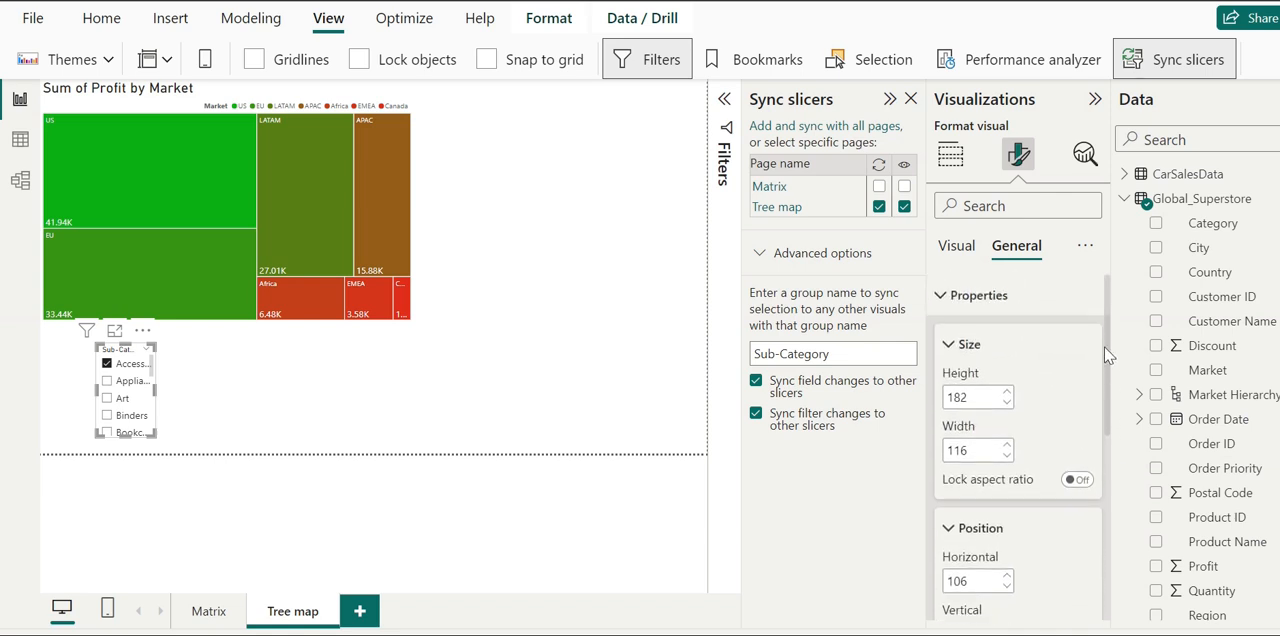
left_click(958, 344)
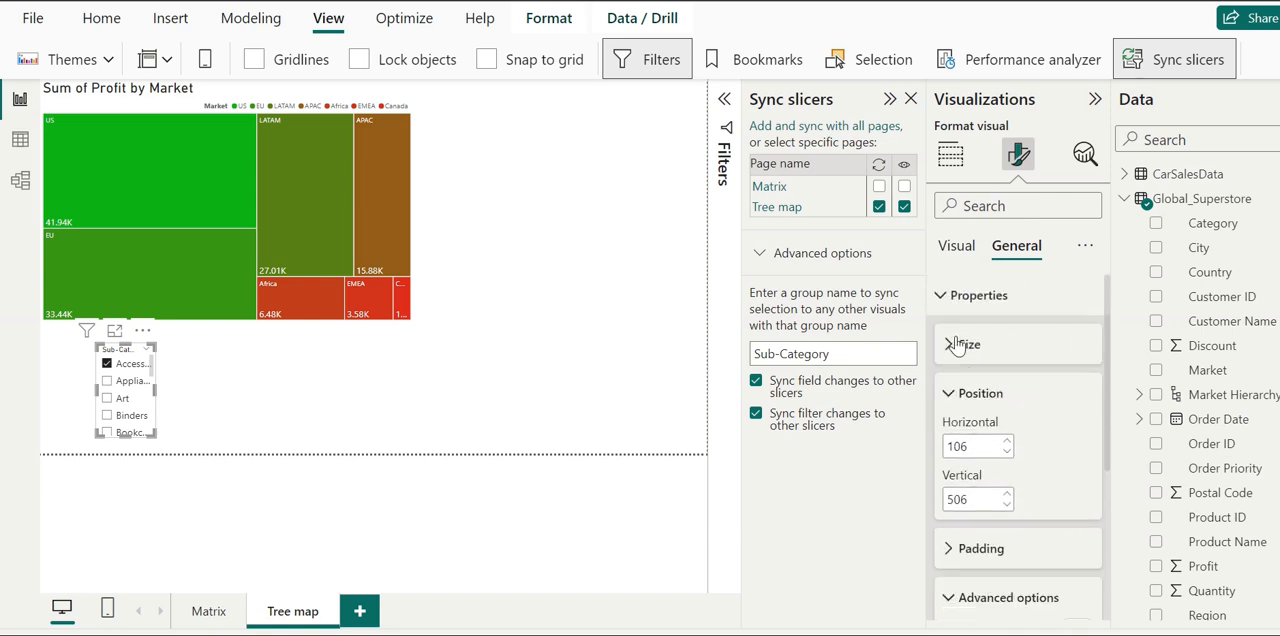
left_click(952, 392)
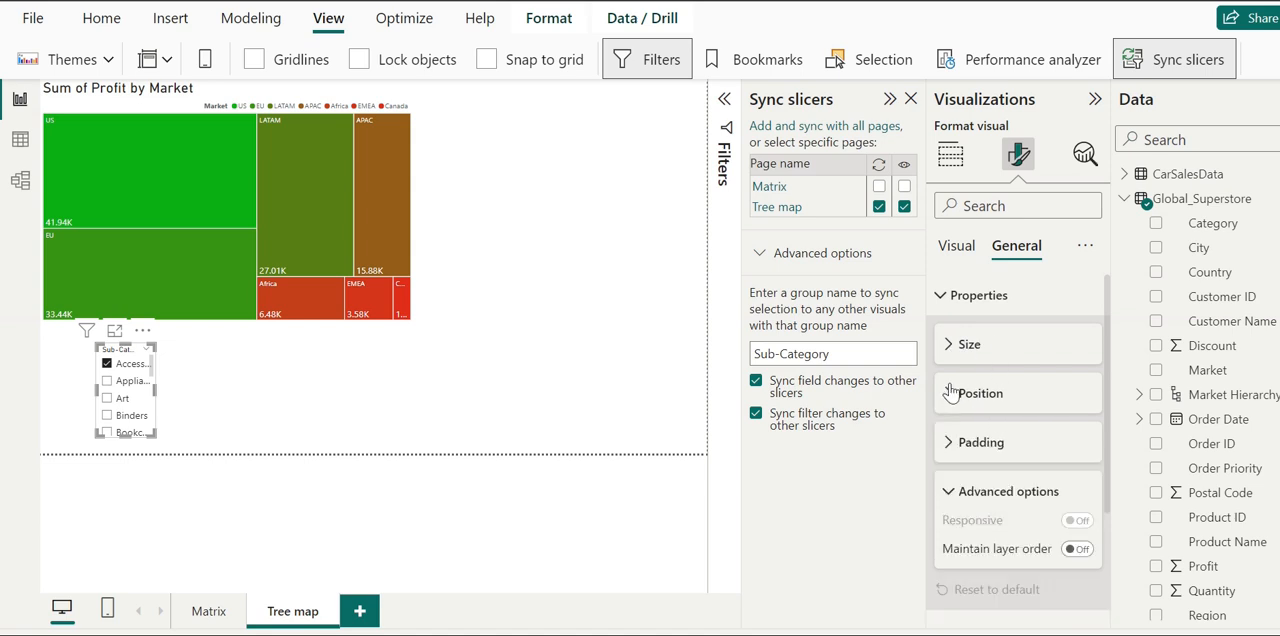
left_click(945, 300)
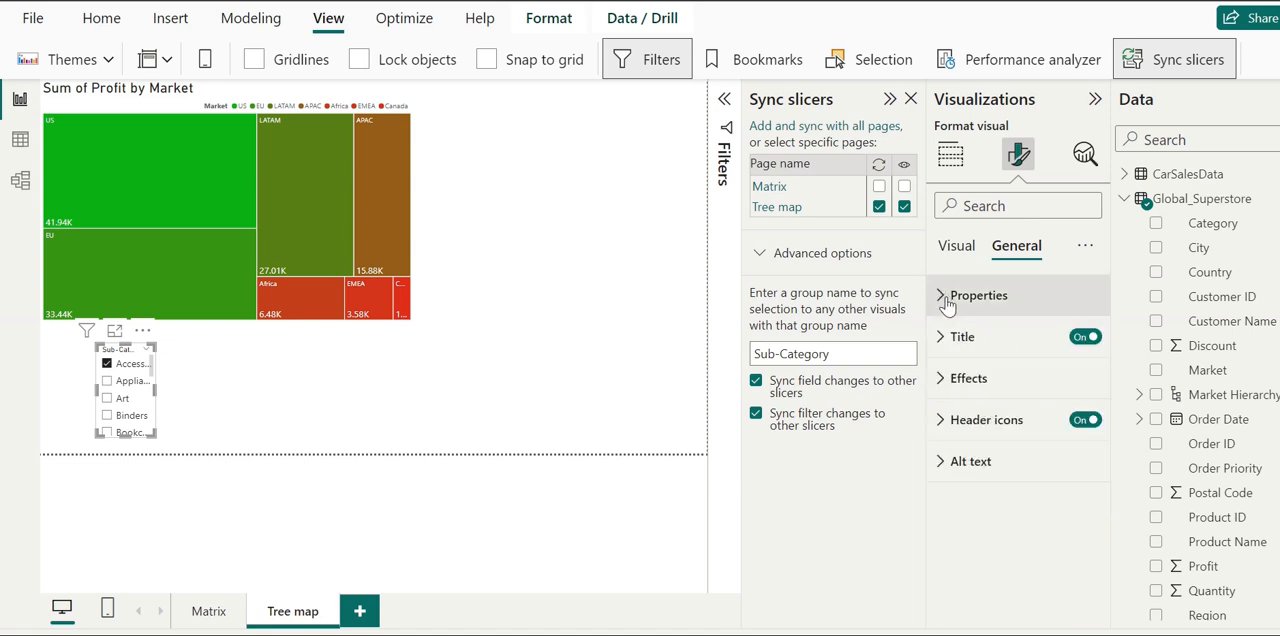
left_click(968, 468)
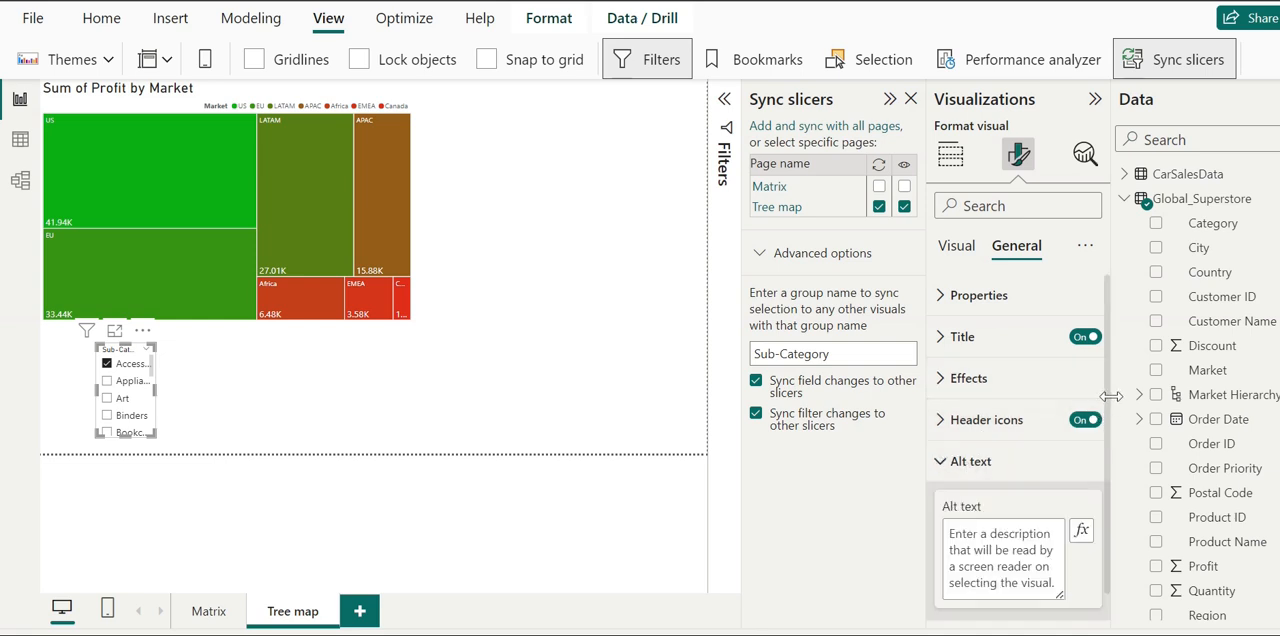
scroll(1100, 495, "down", 1)
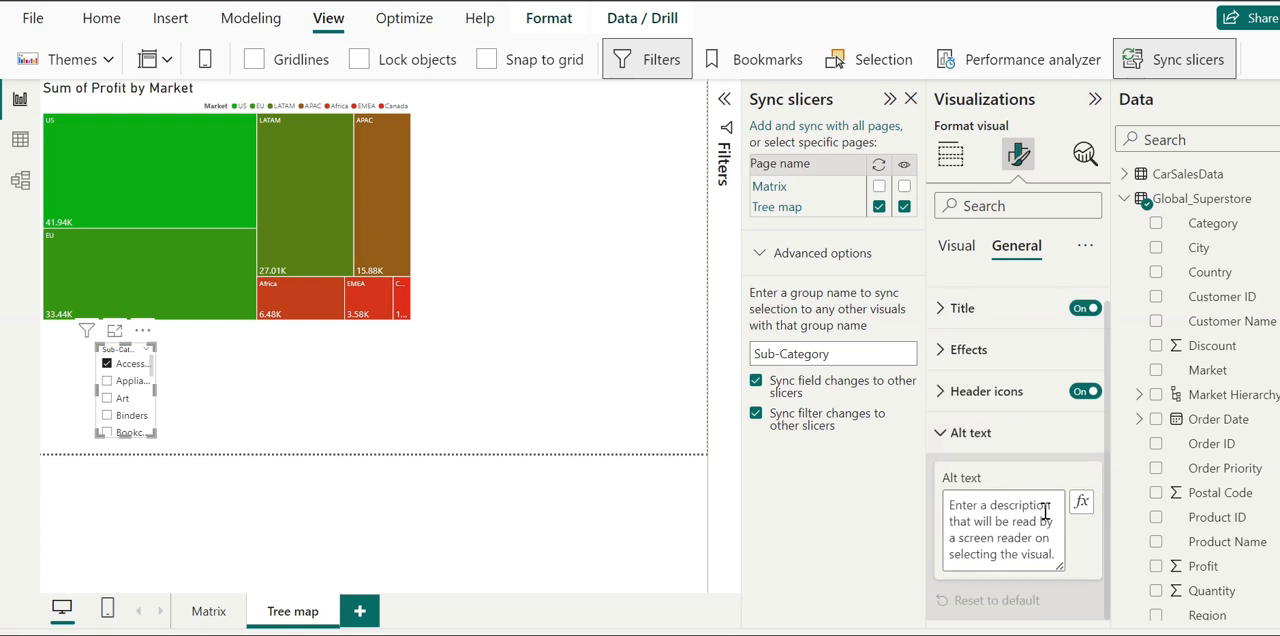
left_click(951, 433)
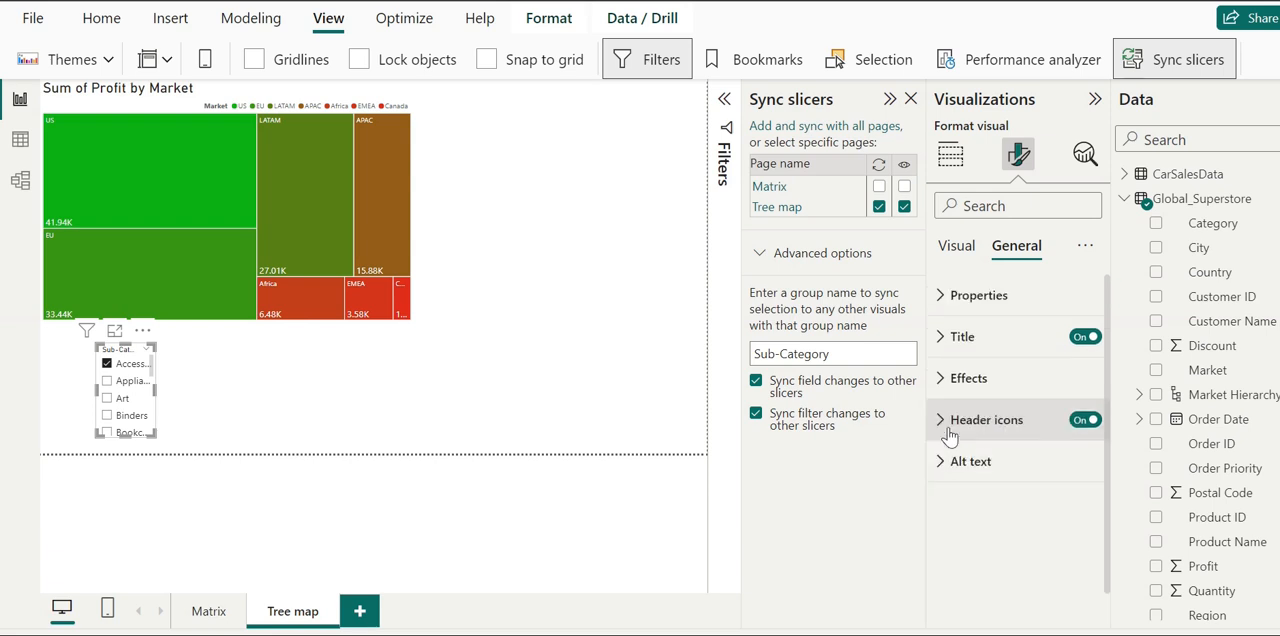
- Turn off the slicer header in the Sub-Category slicer's visual formatting options
left_click(957, 246)
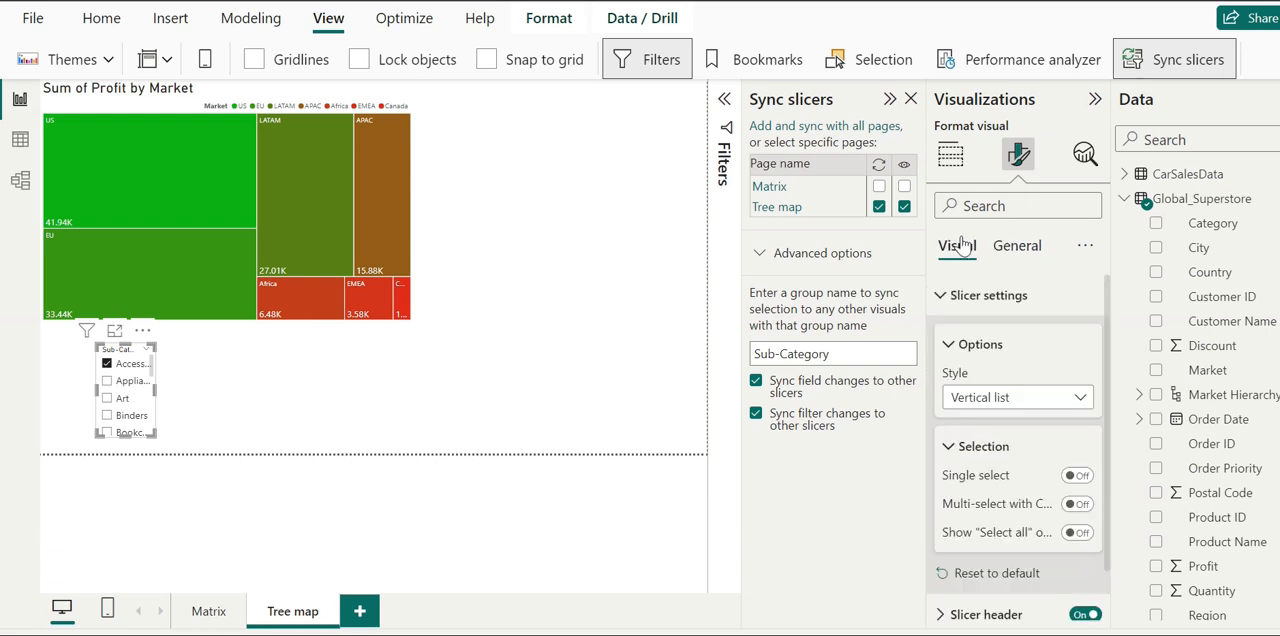
left_click(1000, 310)
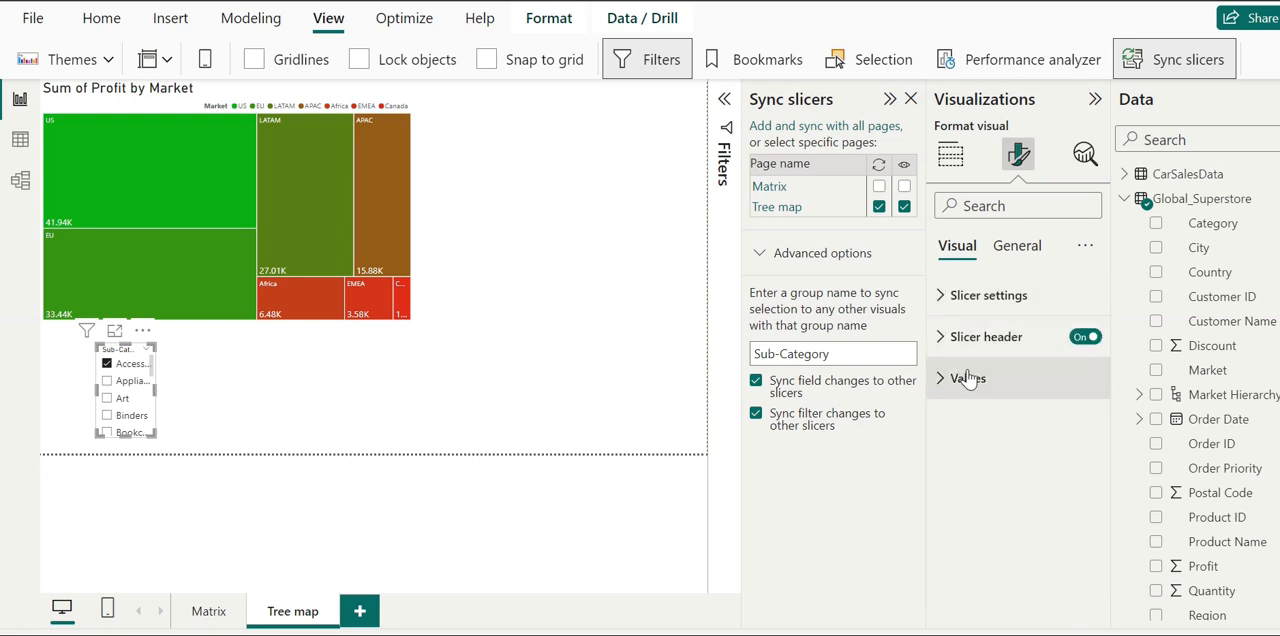
left_click(1082, 338)
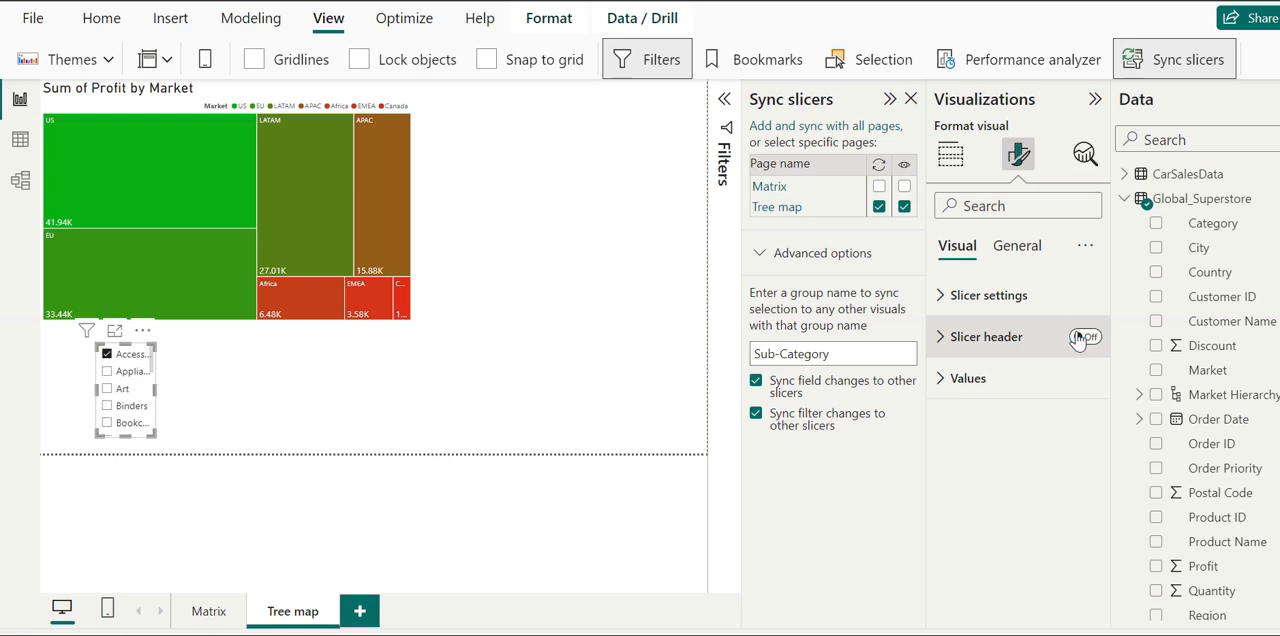
- Examine the available slicer styles and the selection options in the Sub-Category slicer's settings
left_click(957, 300)
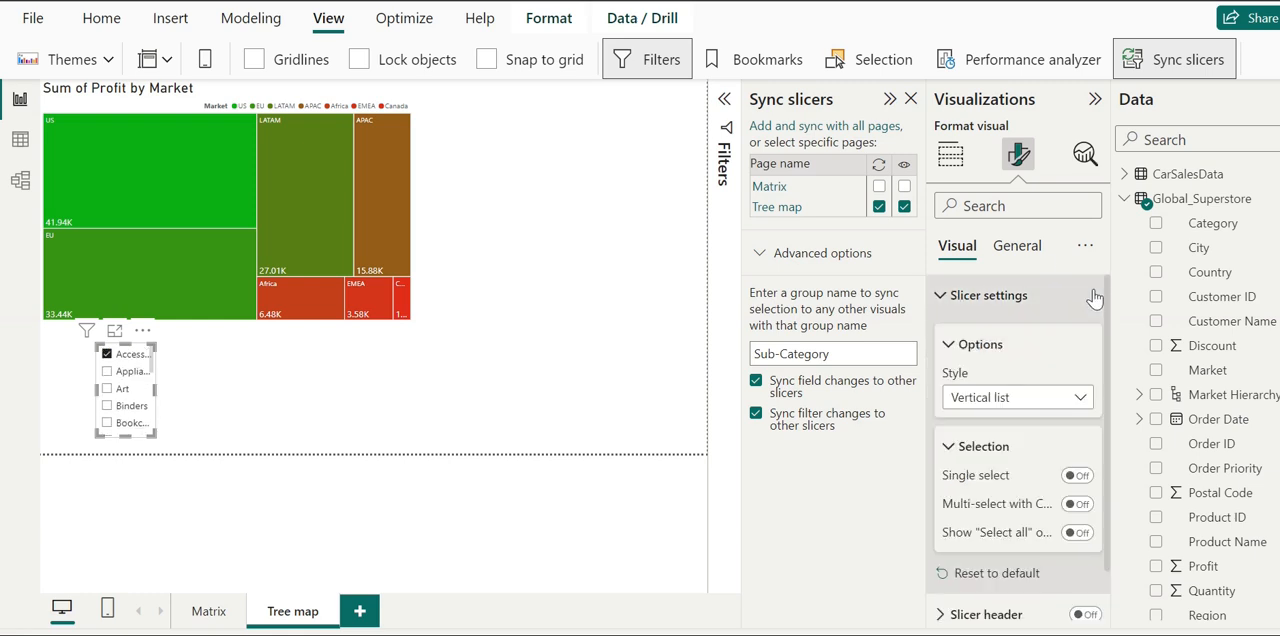
left_click_drag(1108, 304, 1108, 358)
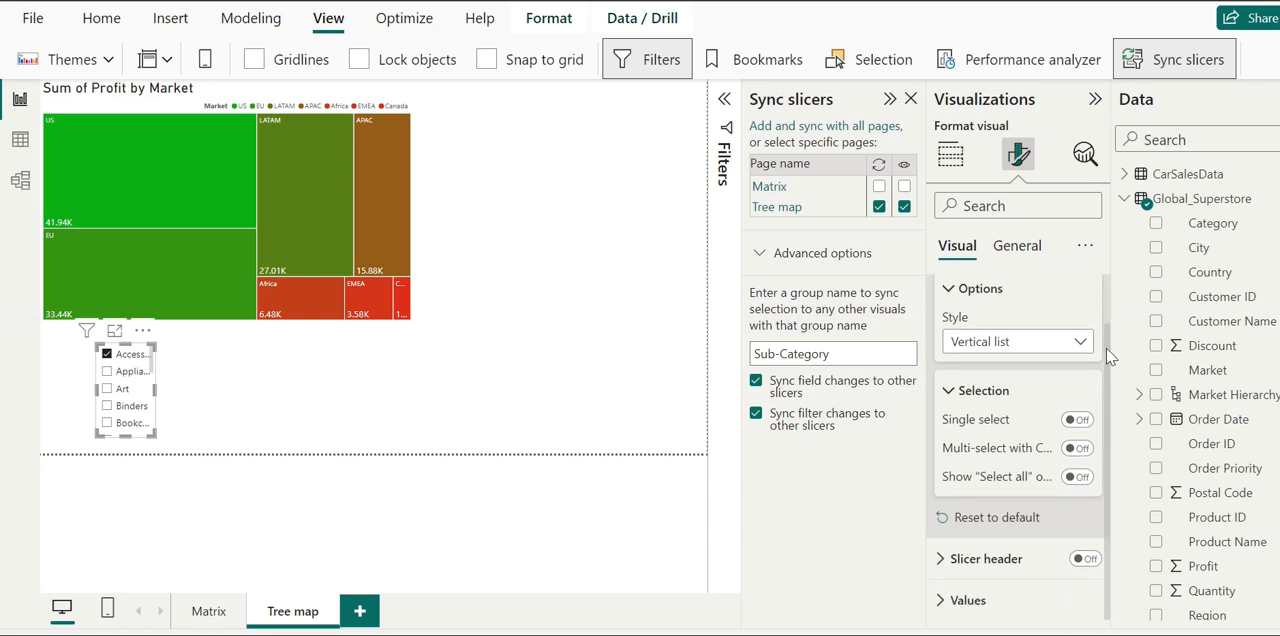
left_click(1062, 346)
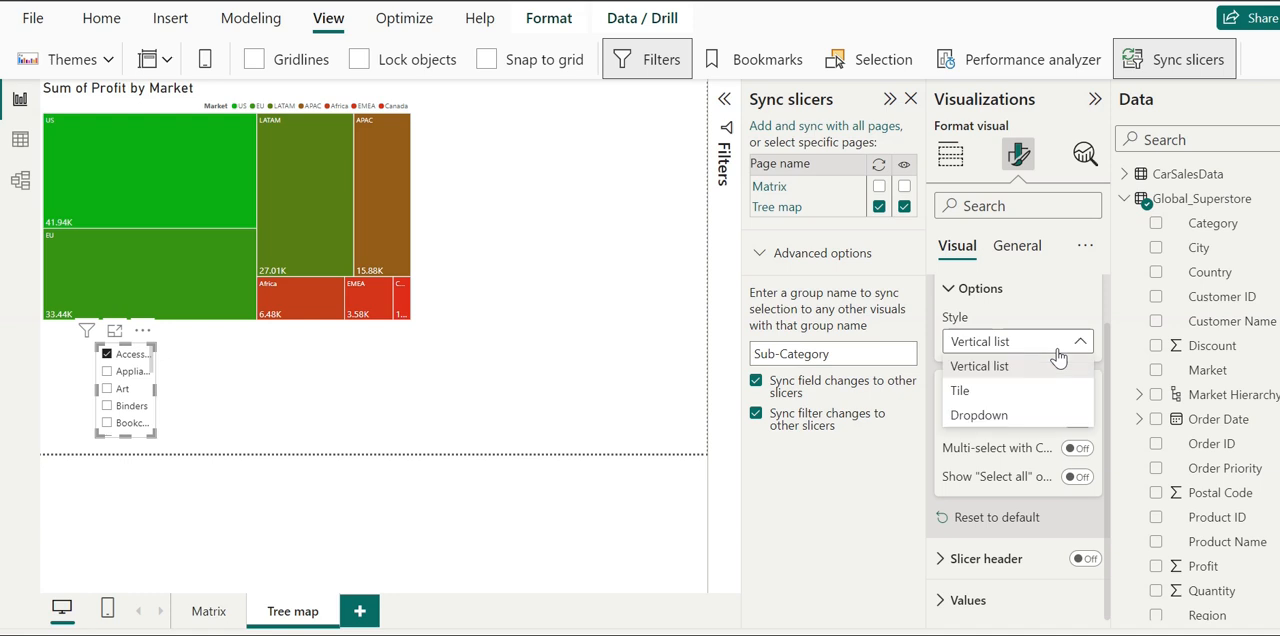
left_click(1135, 328)
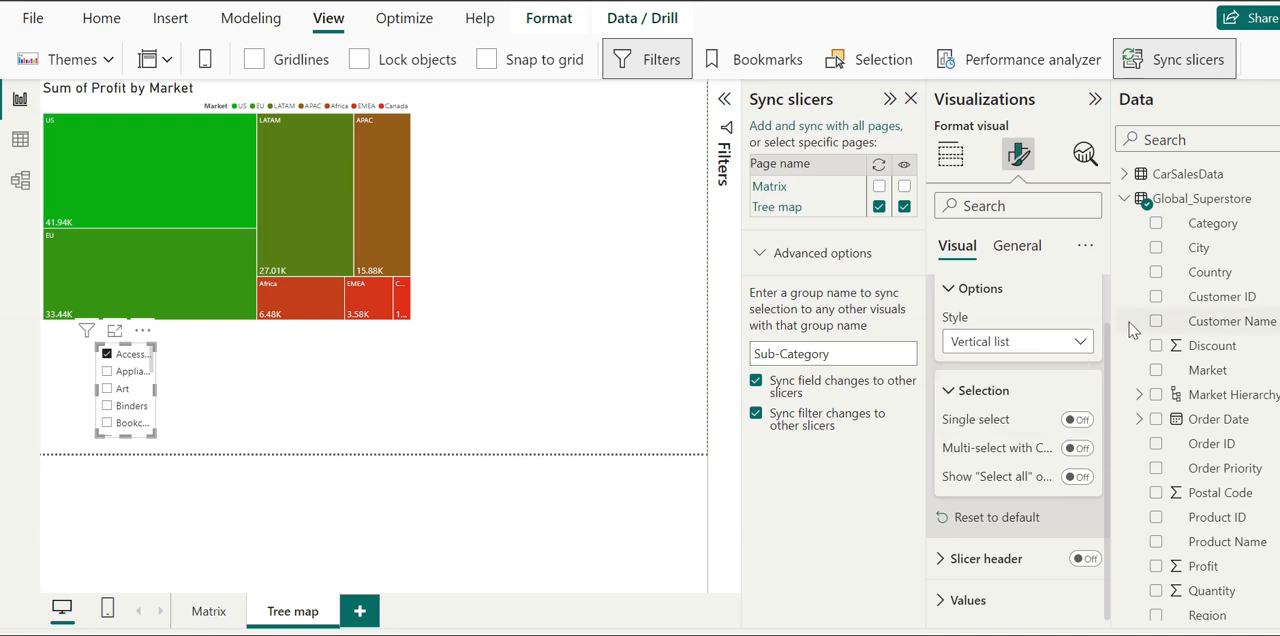
- Examine the font, color, padding, border and background options for the Sub-Category slicer's values
left_click(945, 600)
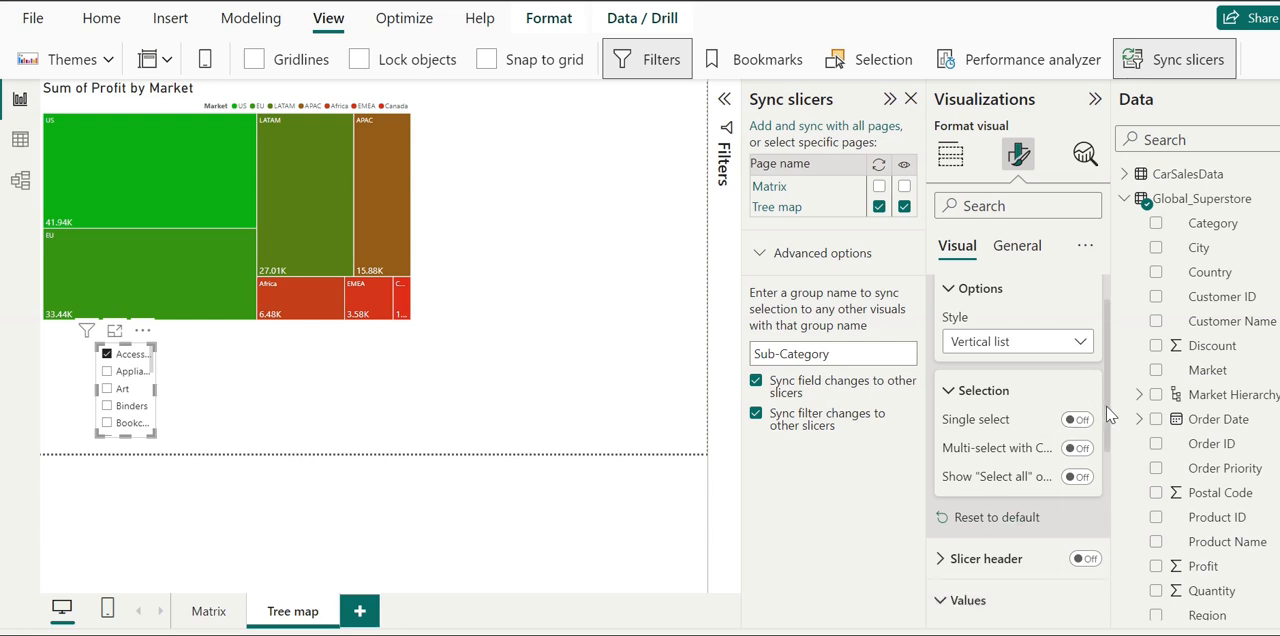
left_click_drag(1112, 422, 1105, 520)
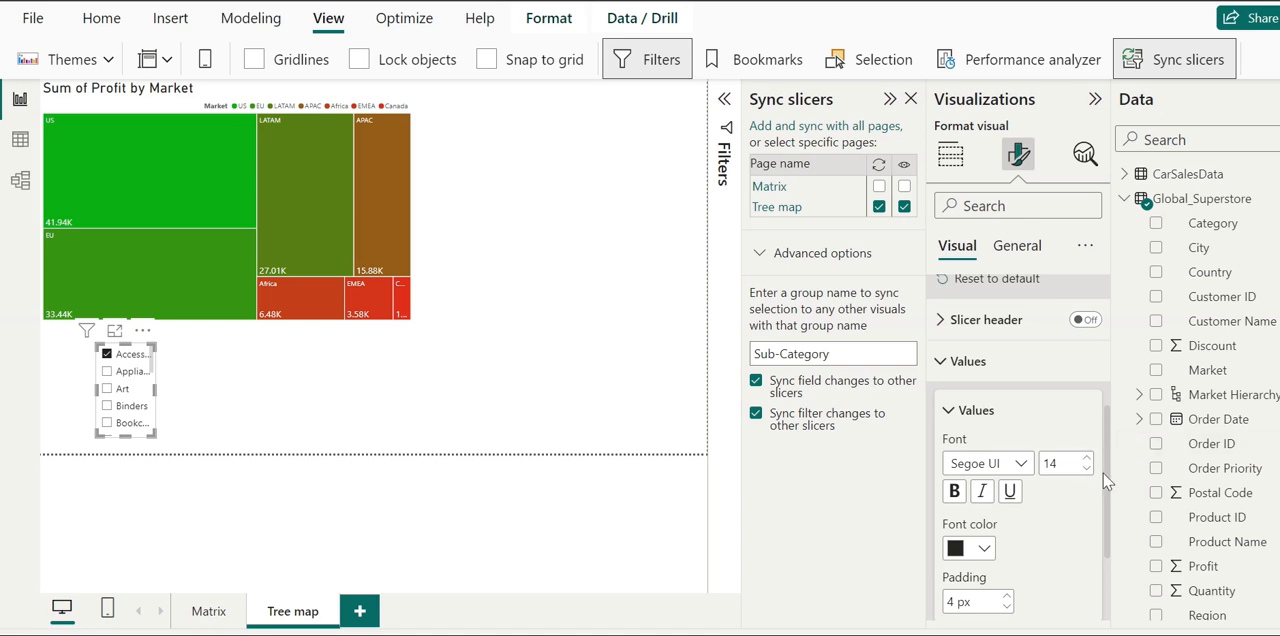
scroll(1108, 482, "down", 3)
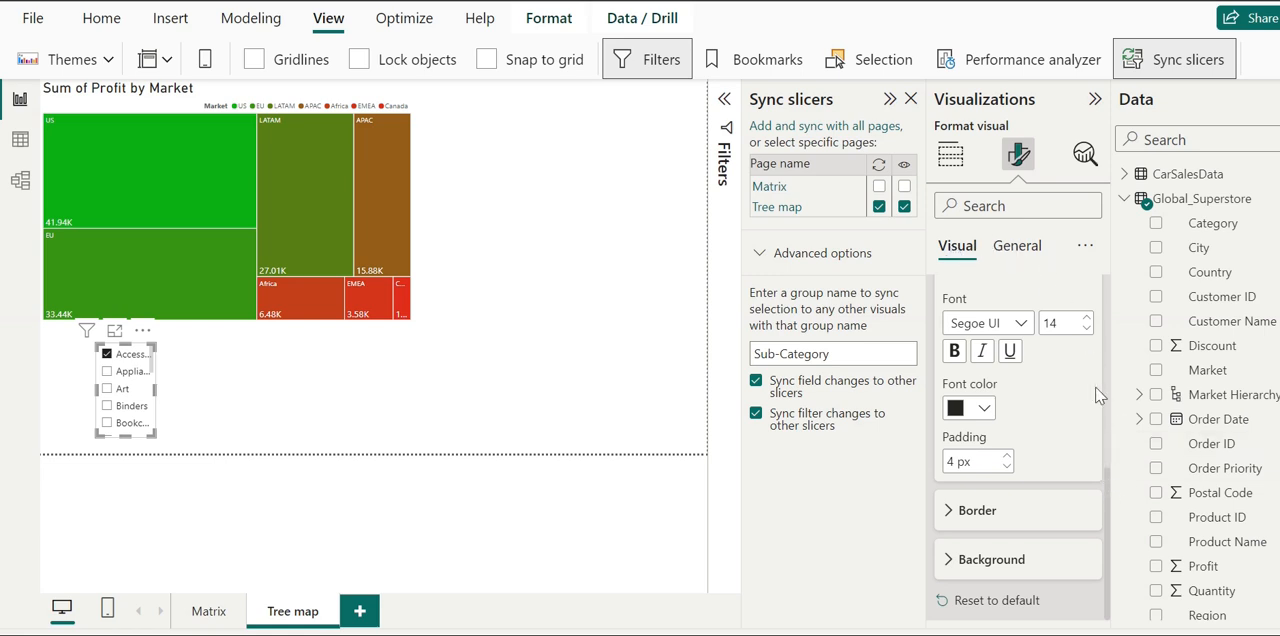
left_click(1084, 250)
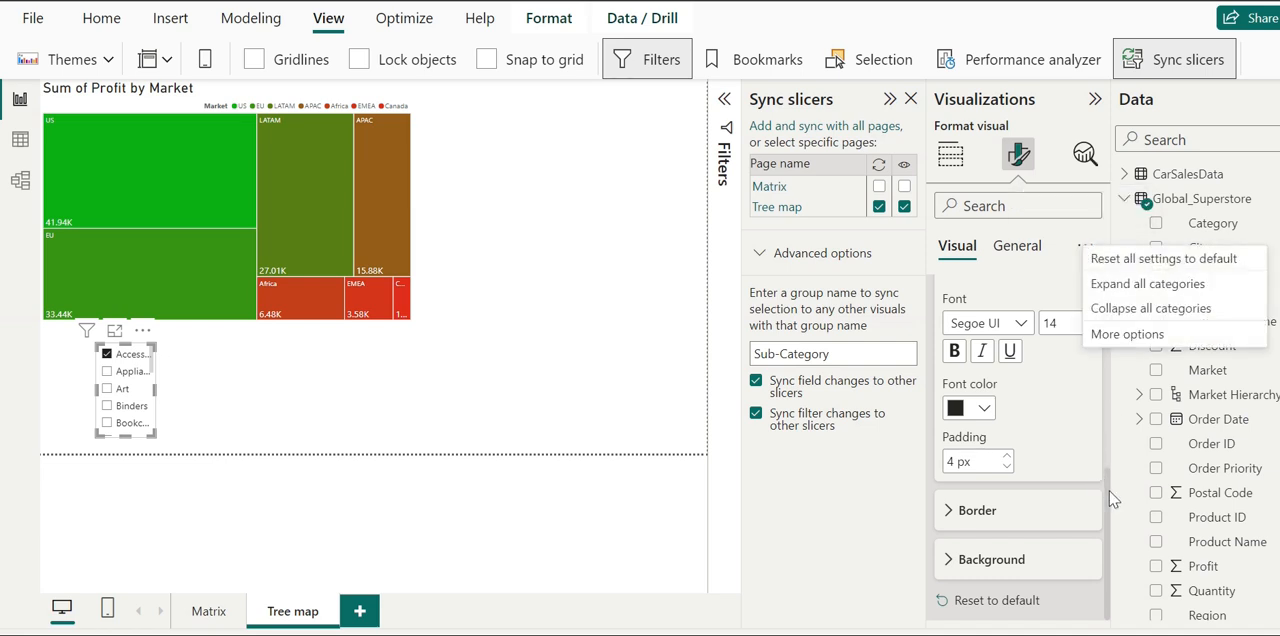
left_click(1109, 359)
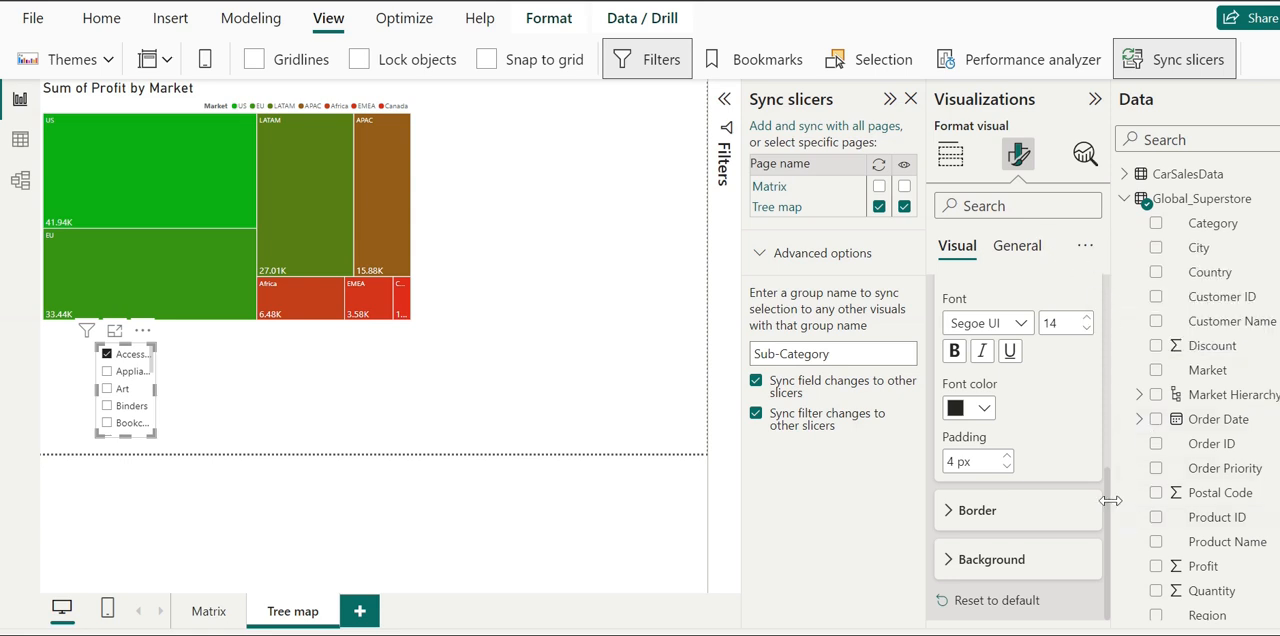
right_click(1107, 410)
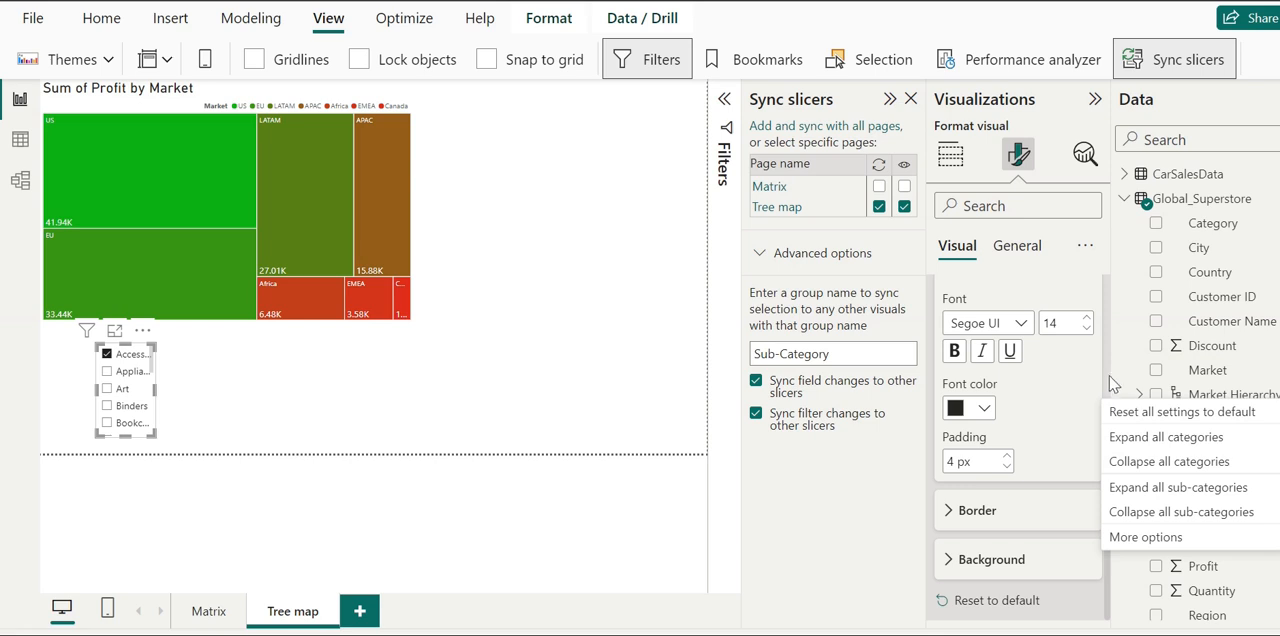
left_click(1108, 385)
- Collapse the Options, Selection and Values sections in the Sub-Category slicer's visual formatting
scroll(1108, 385, "up", 4)
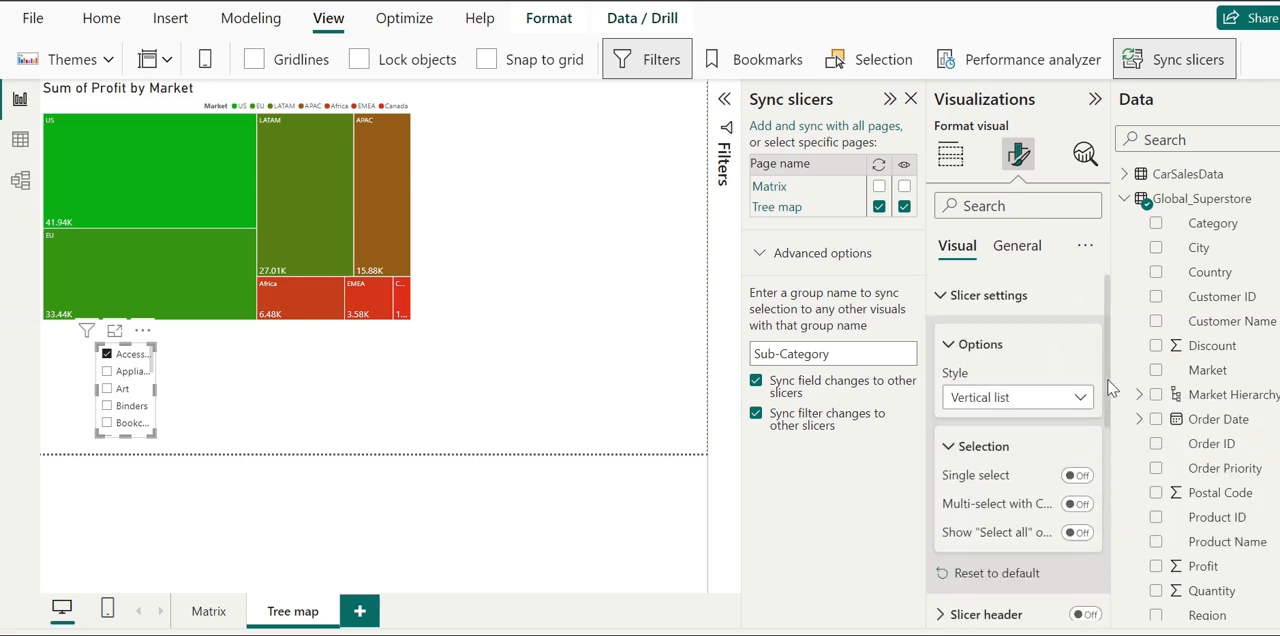
left_click(953, 347)
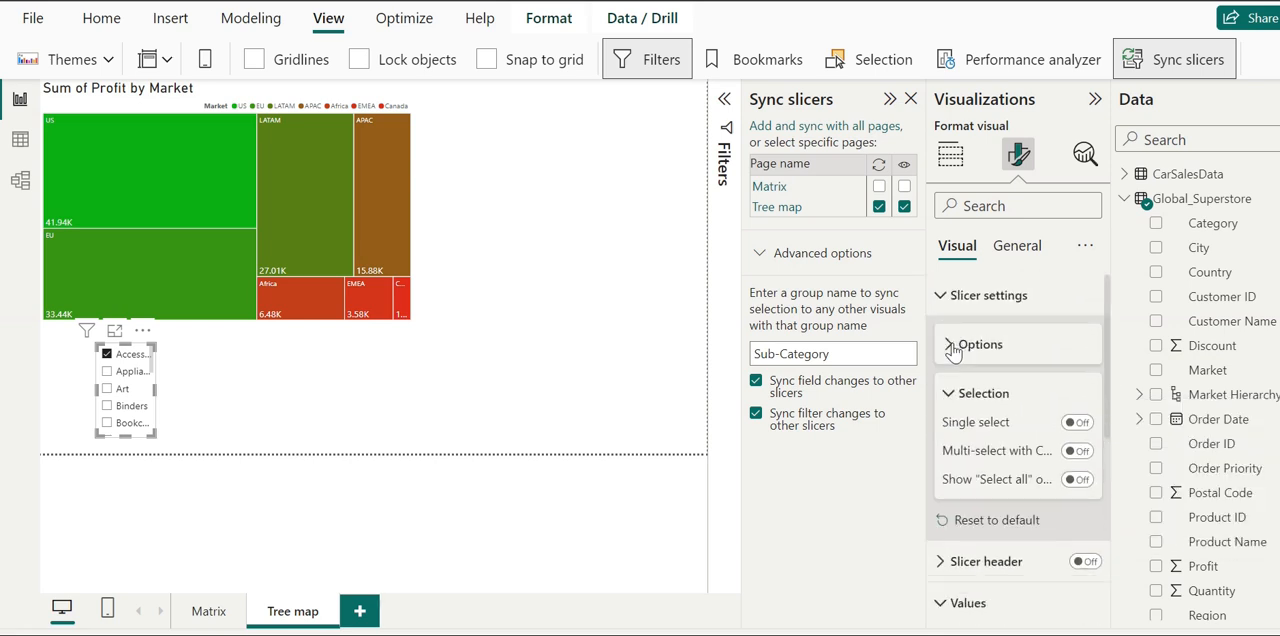
left_click(951, 395)
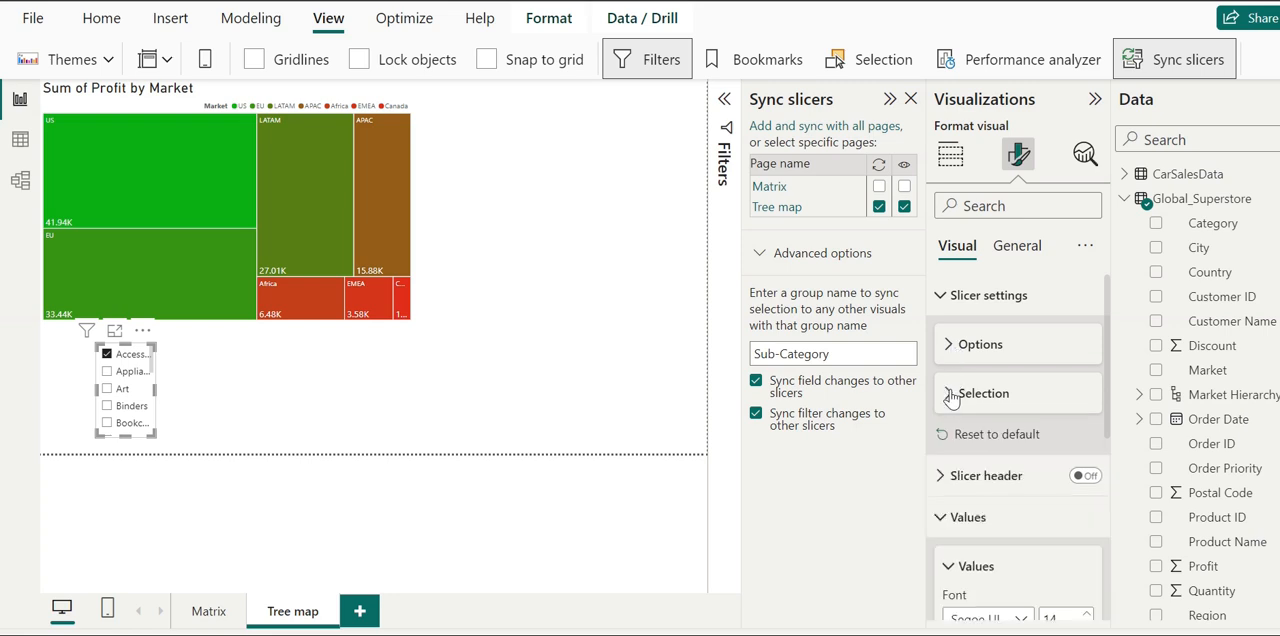
left_click(942, 518)
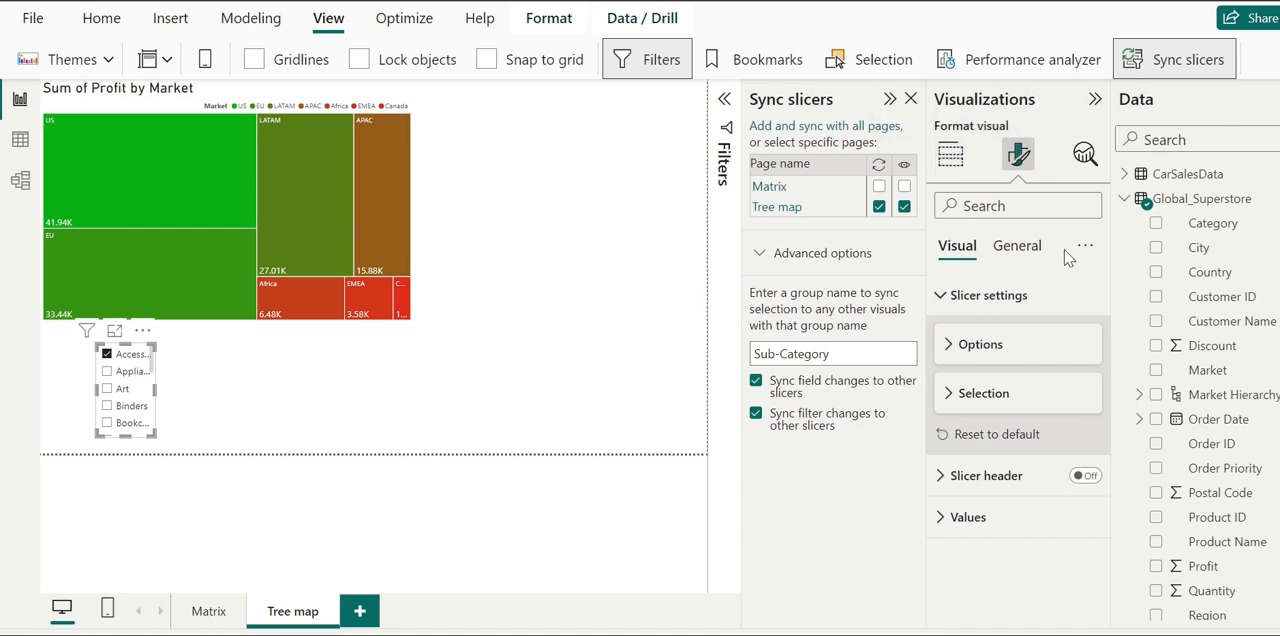
- Examine the background and visual border effects in the Sub-Category slicer's general formatting, and collapse the effects again
left_click(1017, 247)
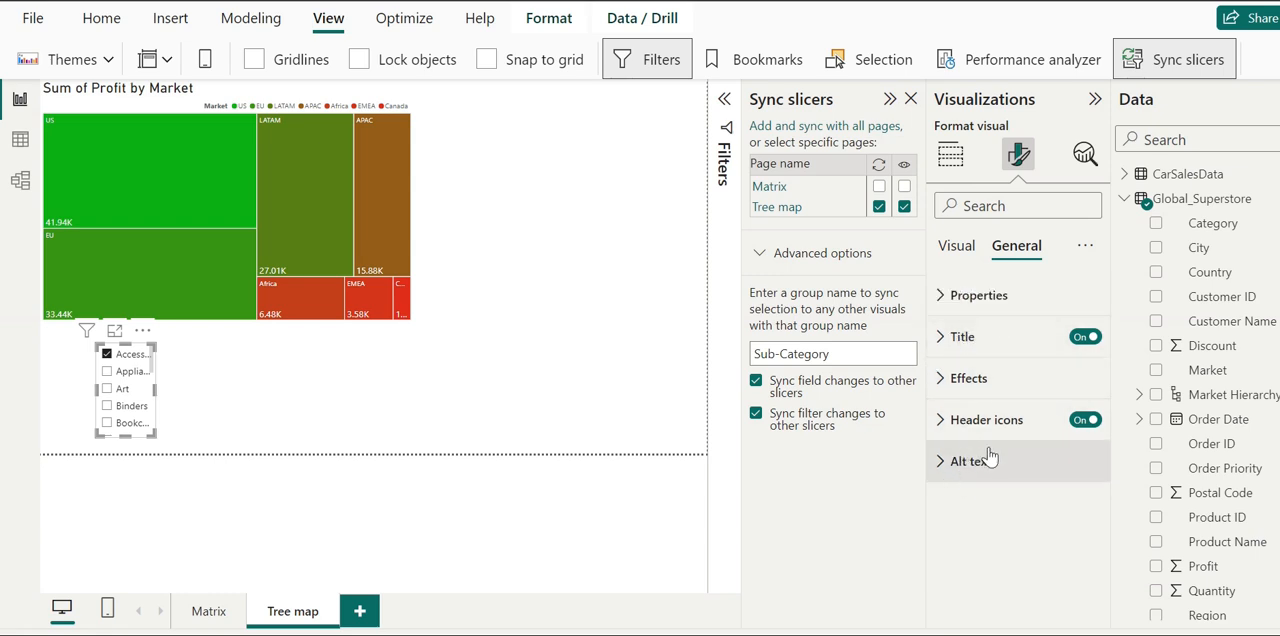
left_click(937, 396)
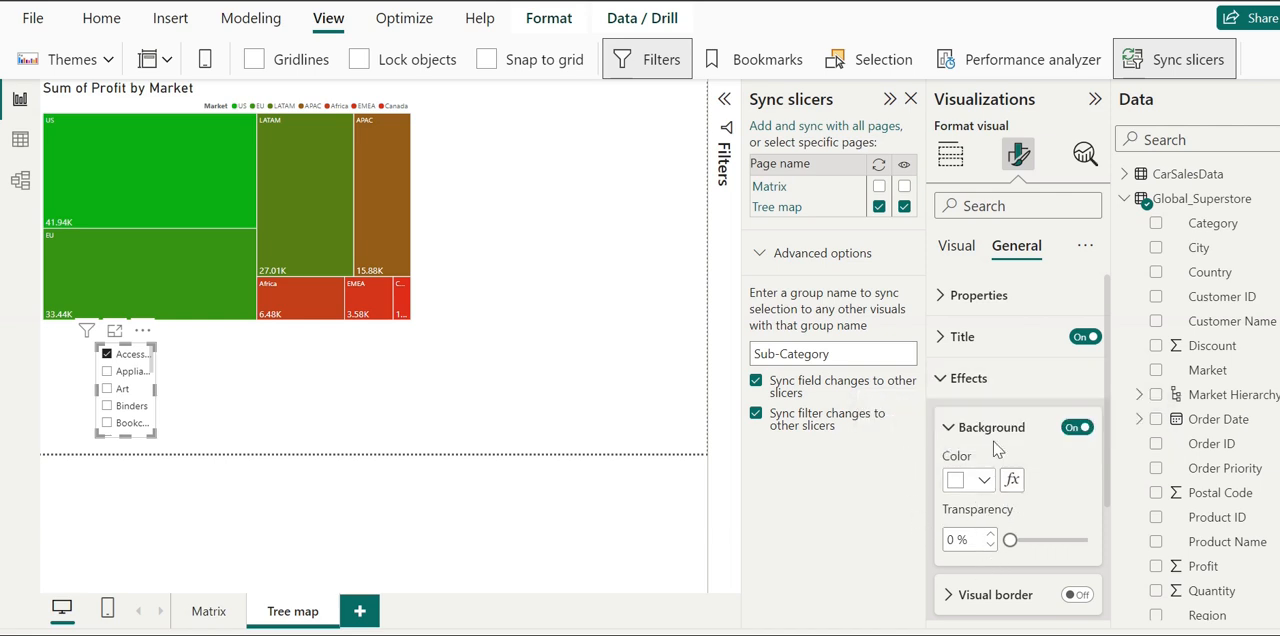
left_click(943, 382)
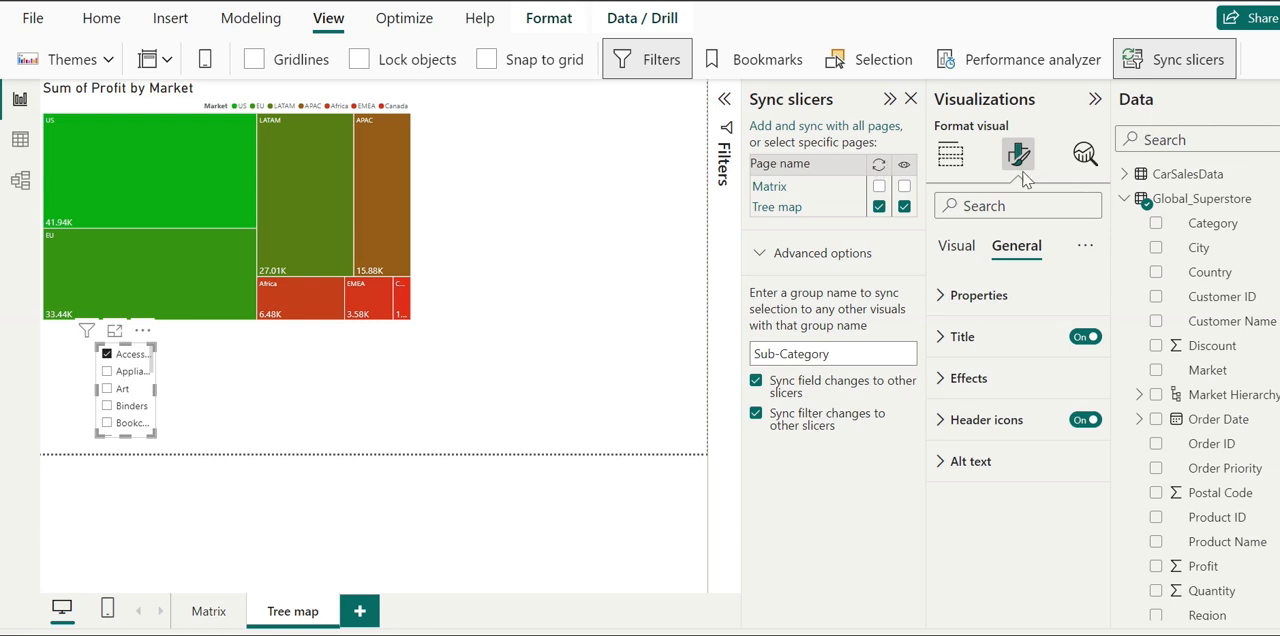
- Try the Cross-report drill-through setting in the Sub-Category slicer's build options, and switch it back off
left_click(946, 162)
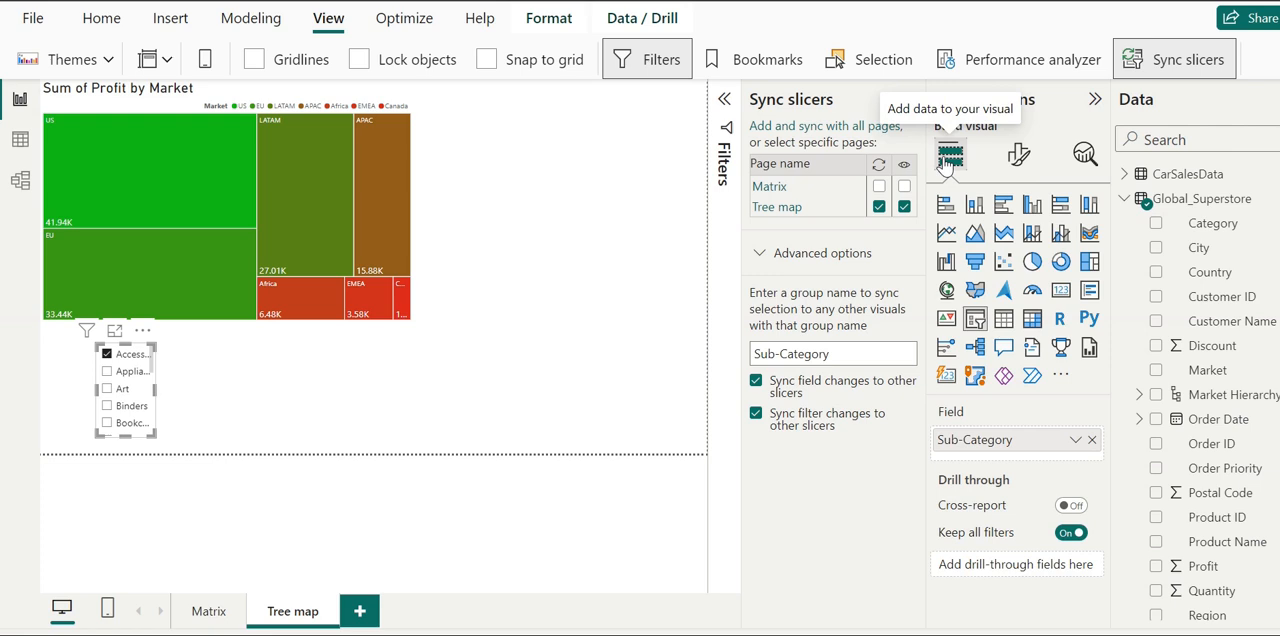
left_click(1074, 506)
left_click(1070, 508)
- Examine the additional commands offered for the Sub-Category slicer on the report page, such as Spotlight and Sort axis
left_click(144, 331)
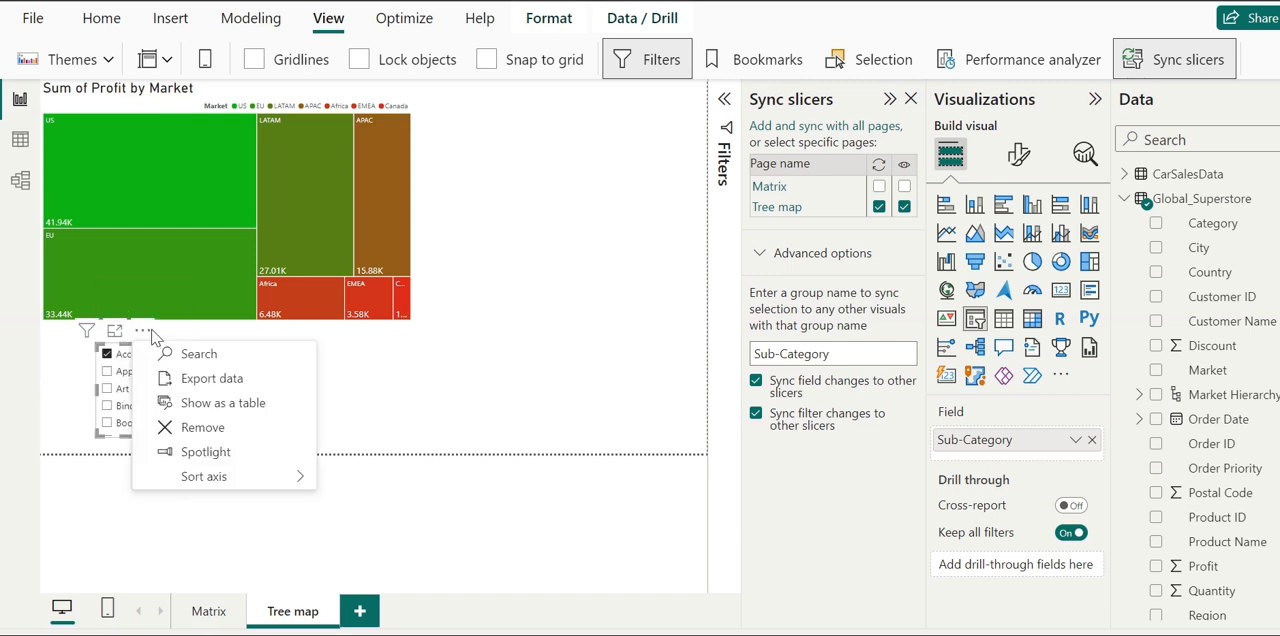
mouse_move(216, 481)
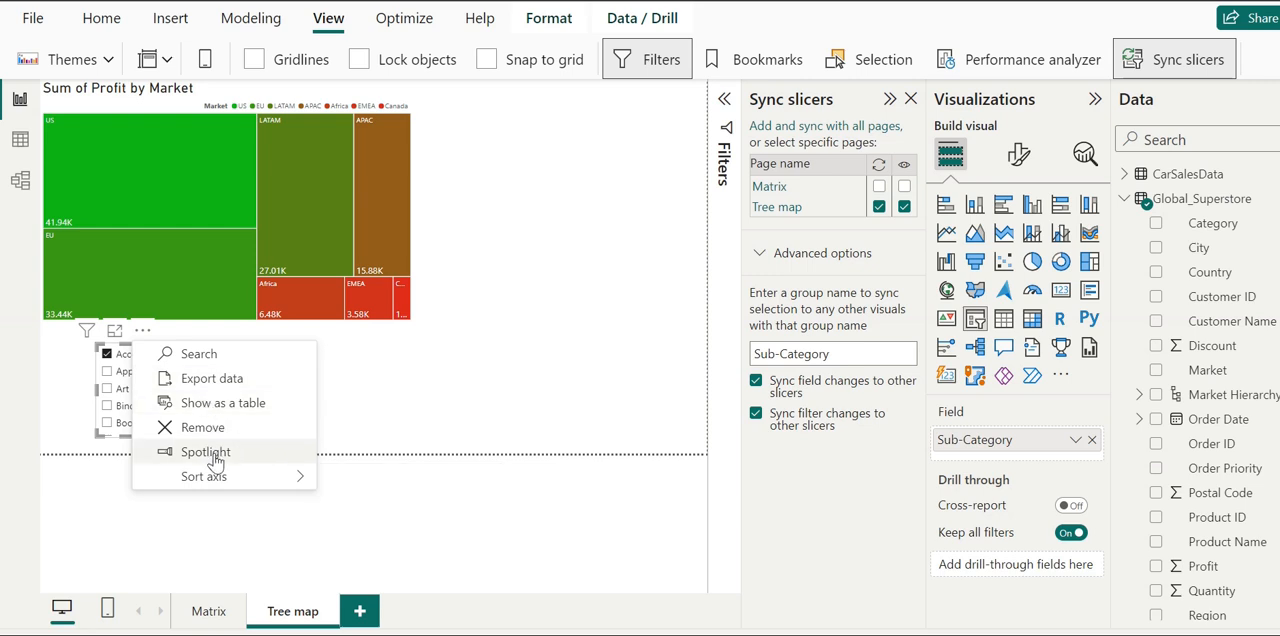
left_click(474, 358)
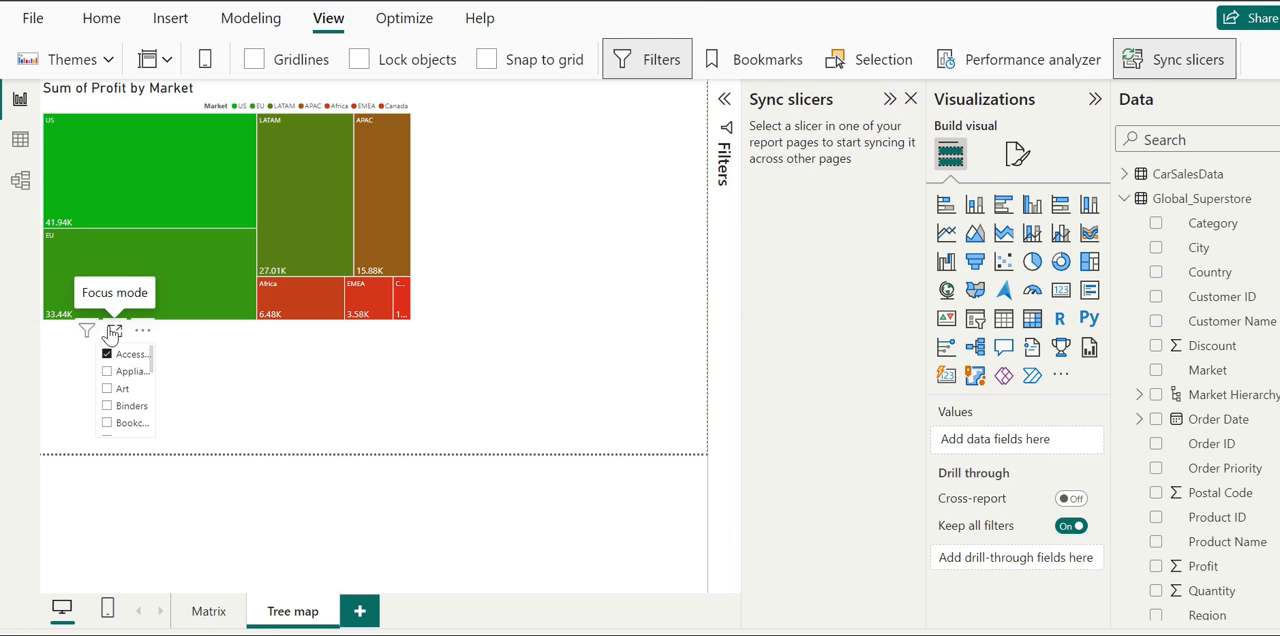
- View the Sub-Category slicer in focus mode, check its axis sorting options, and return to the report
left_click(113, 332)
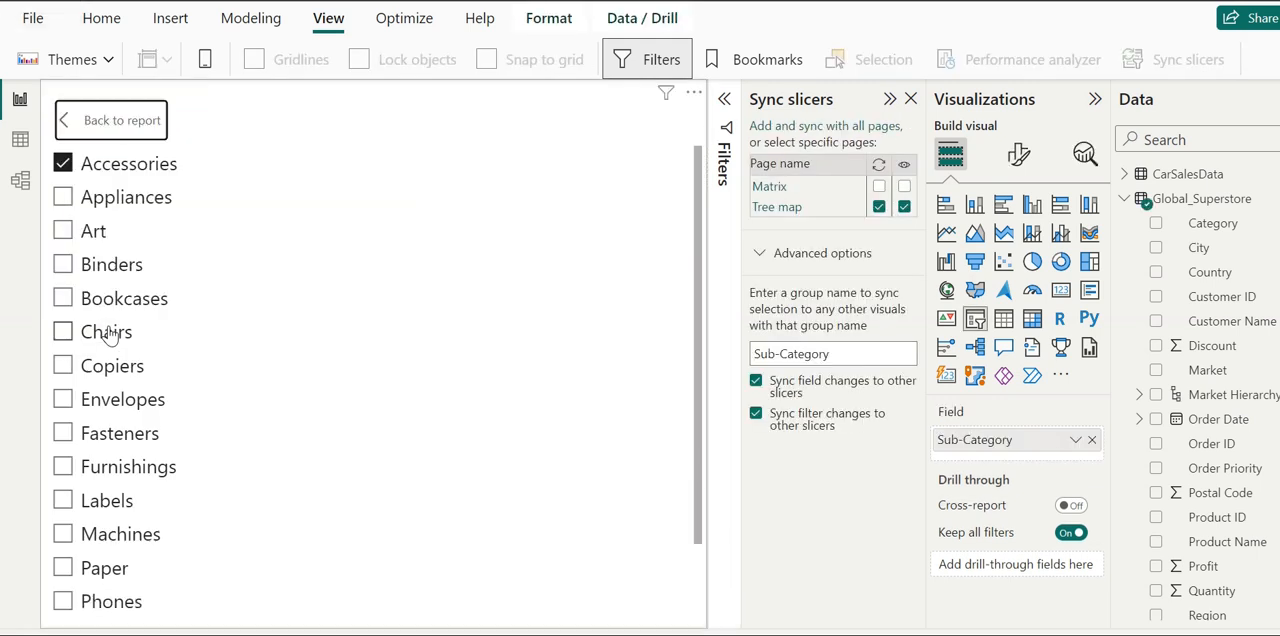
left_click(695, 92)
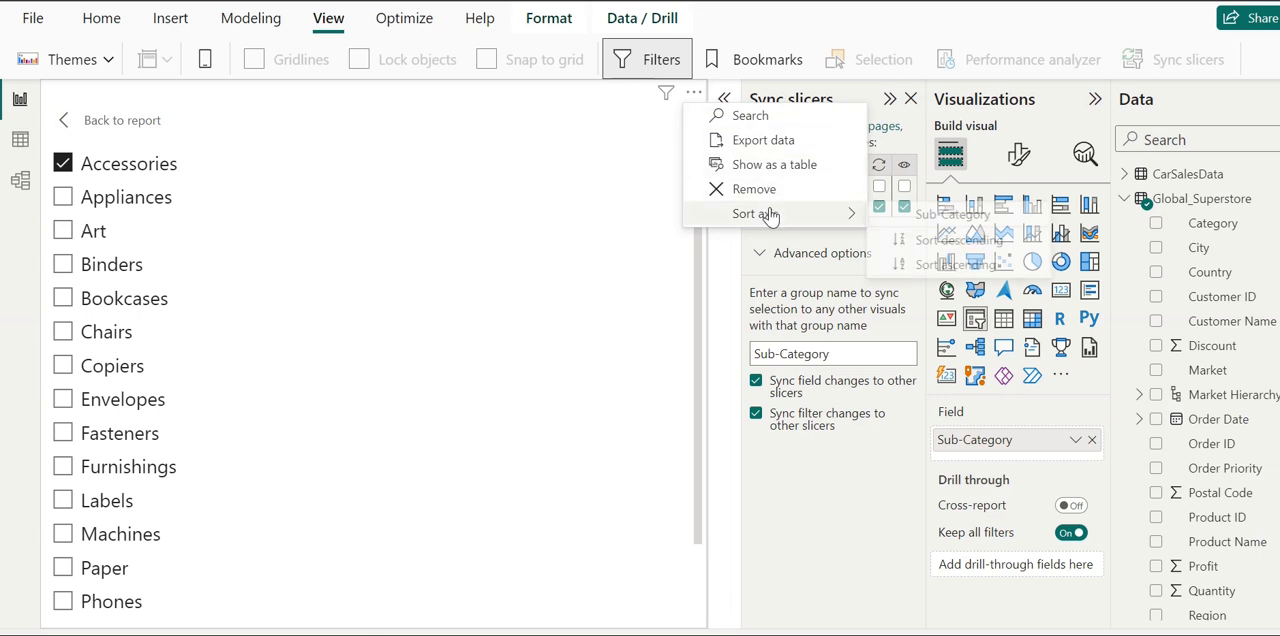
mouse_move(770, 216)
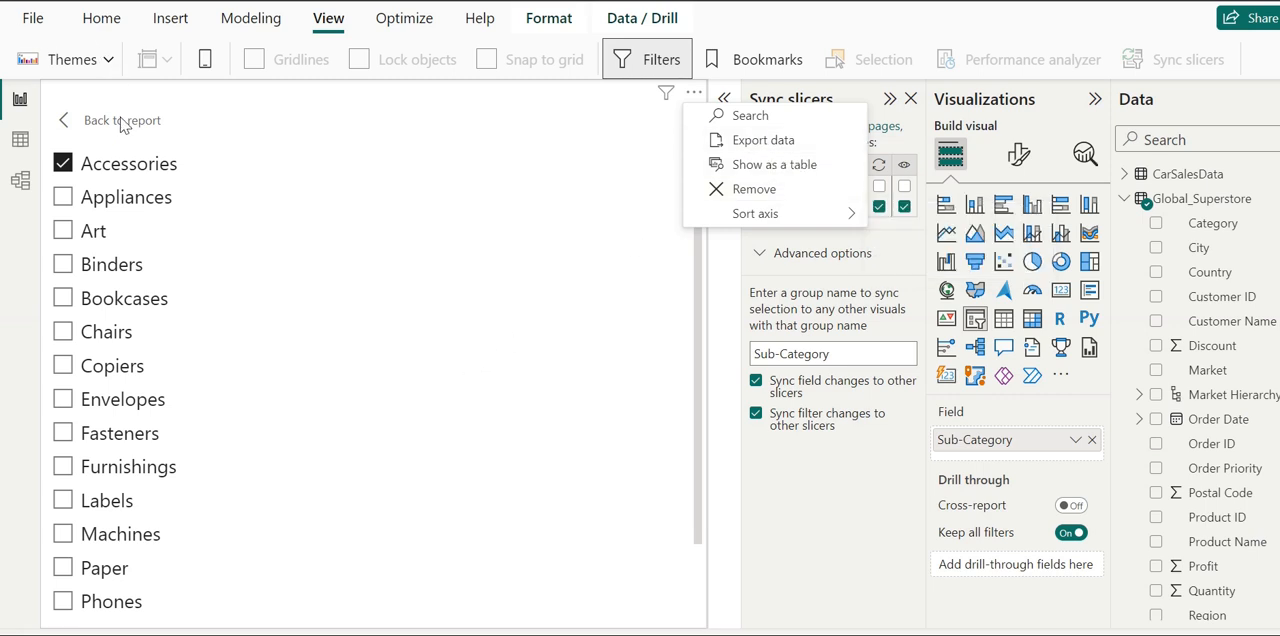
left_click(65, 121)
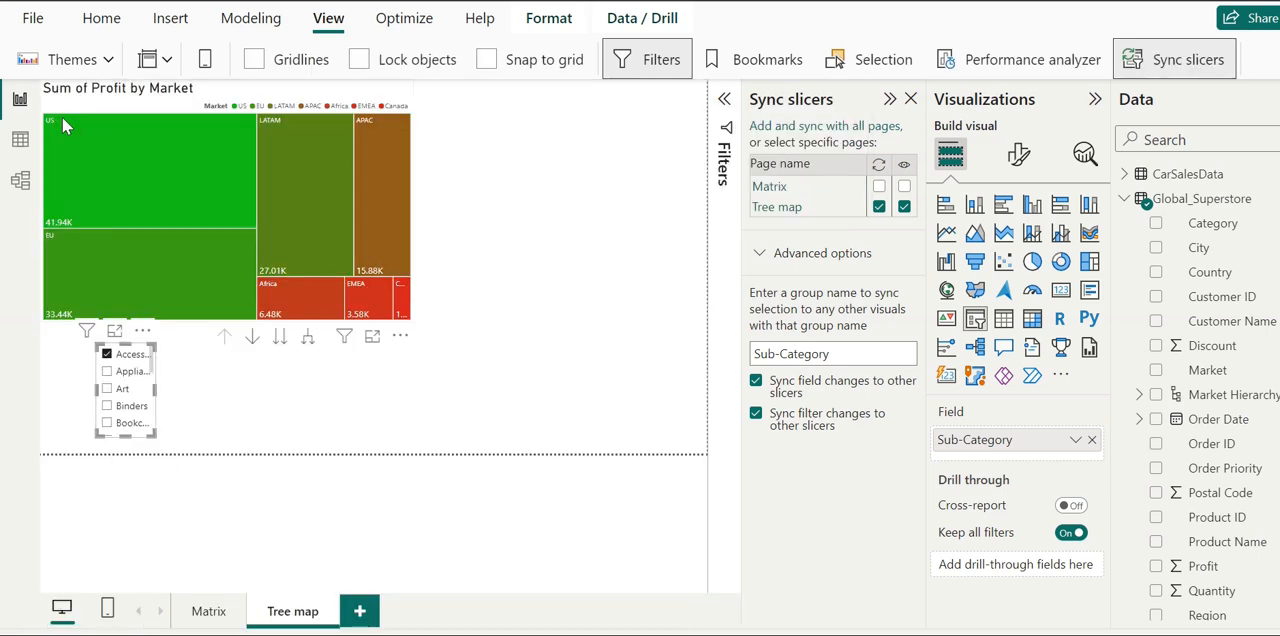